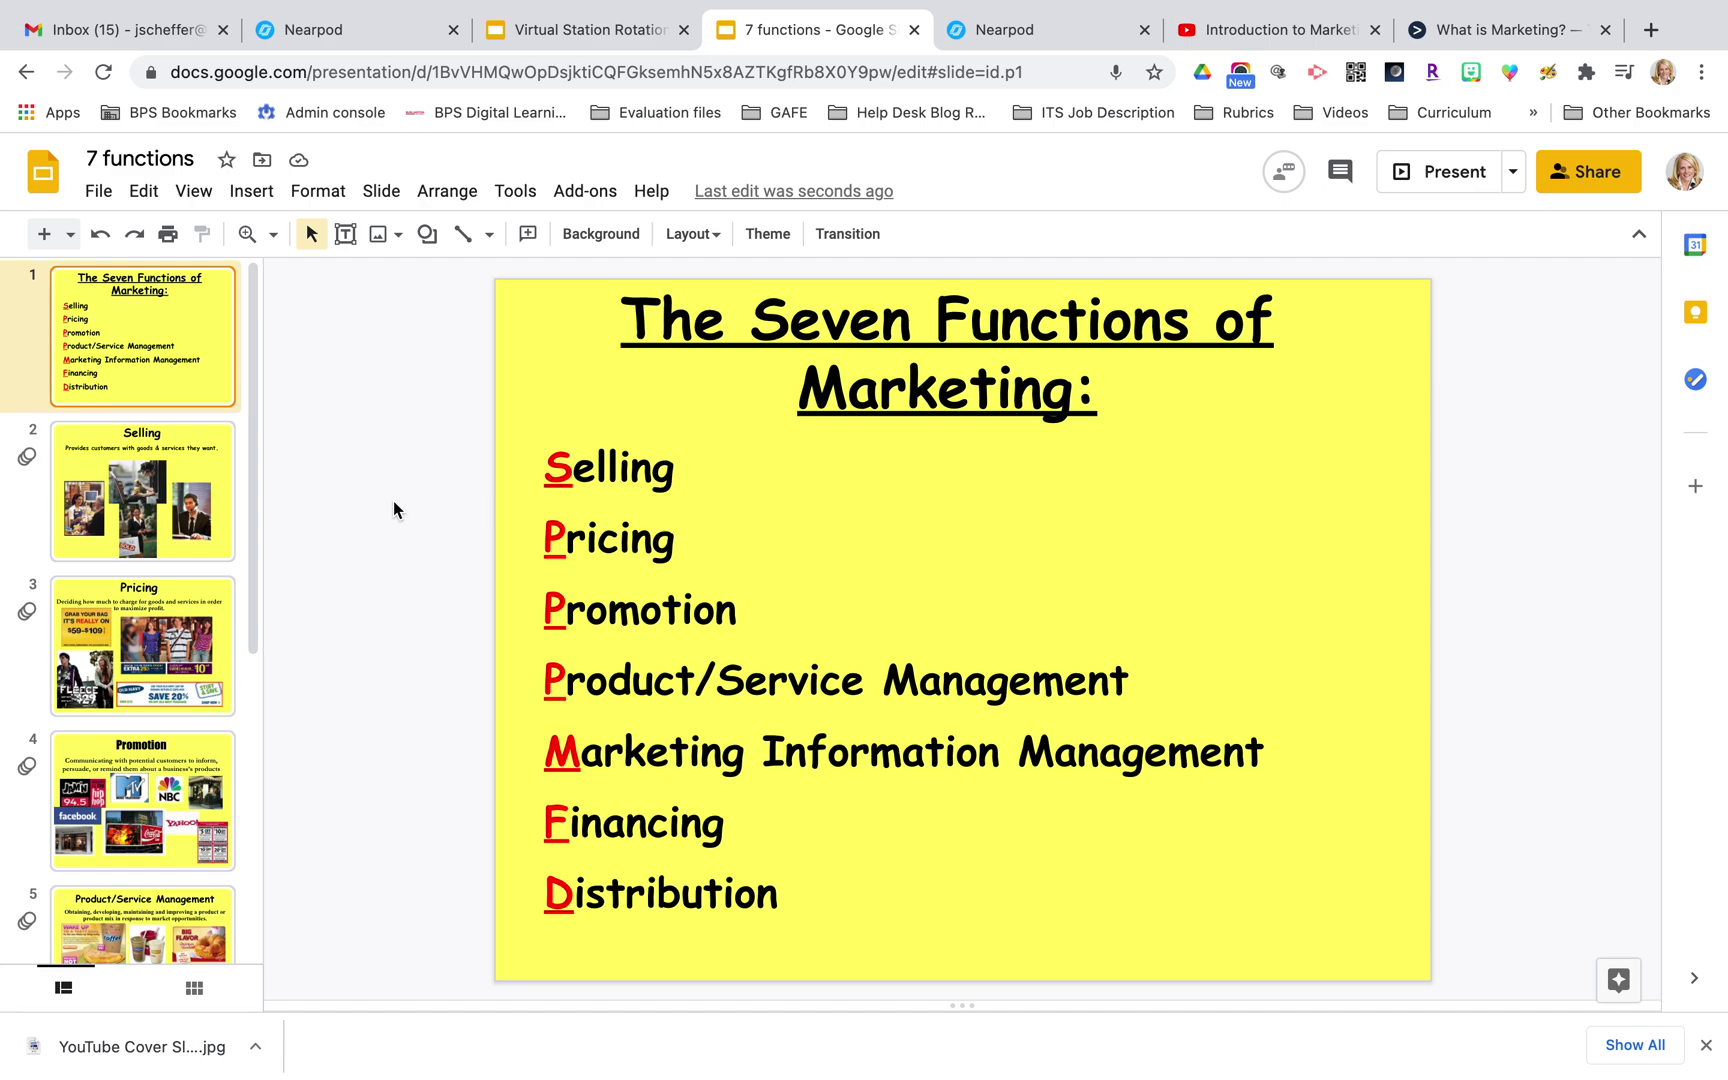
- Search the Google Workspace Marketplace for Nearpod and confirm it is marked Installed
{"action": "left_click", "coordinate": [586, 192]}
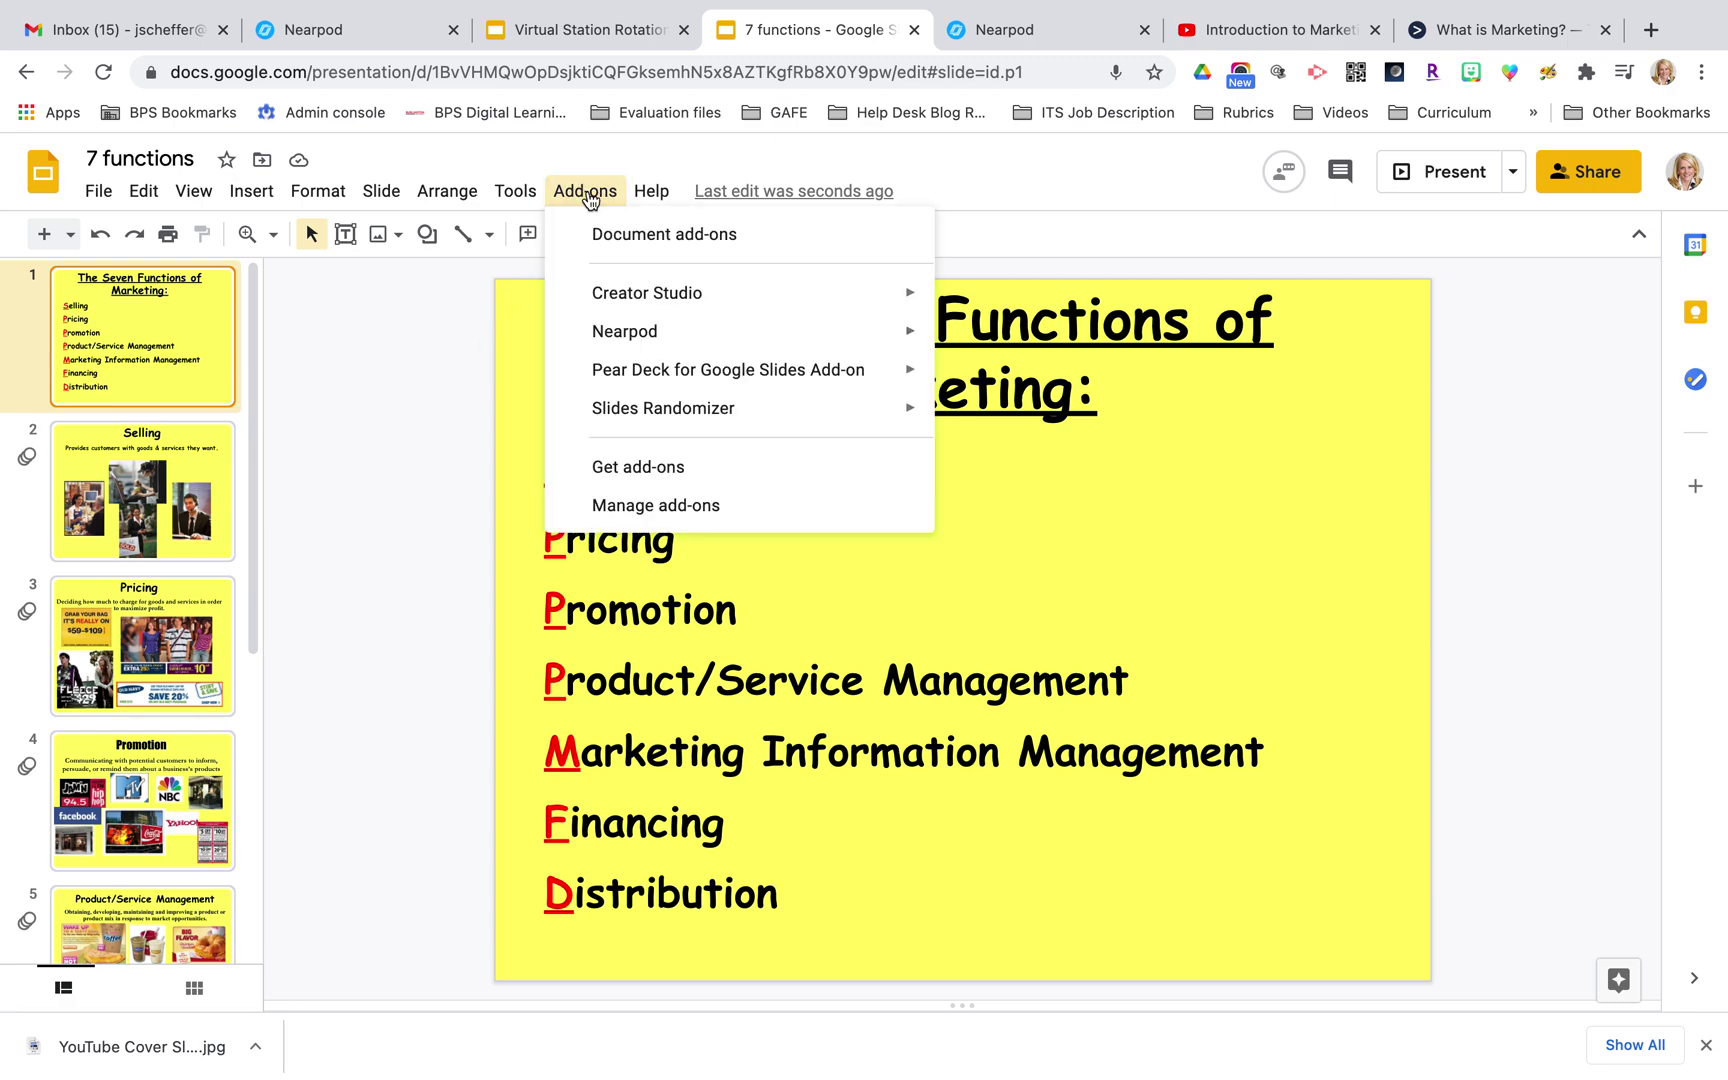
{"action": "mouse_move", "coordinate": [649, 343]}
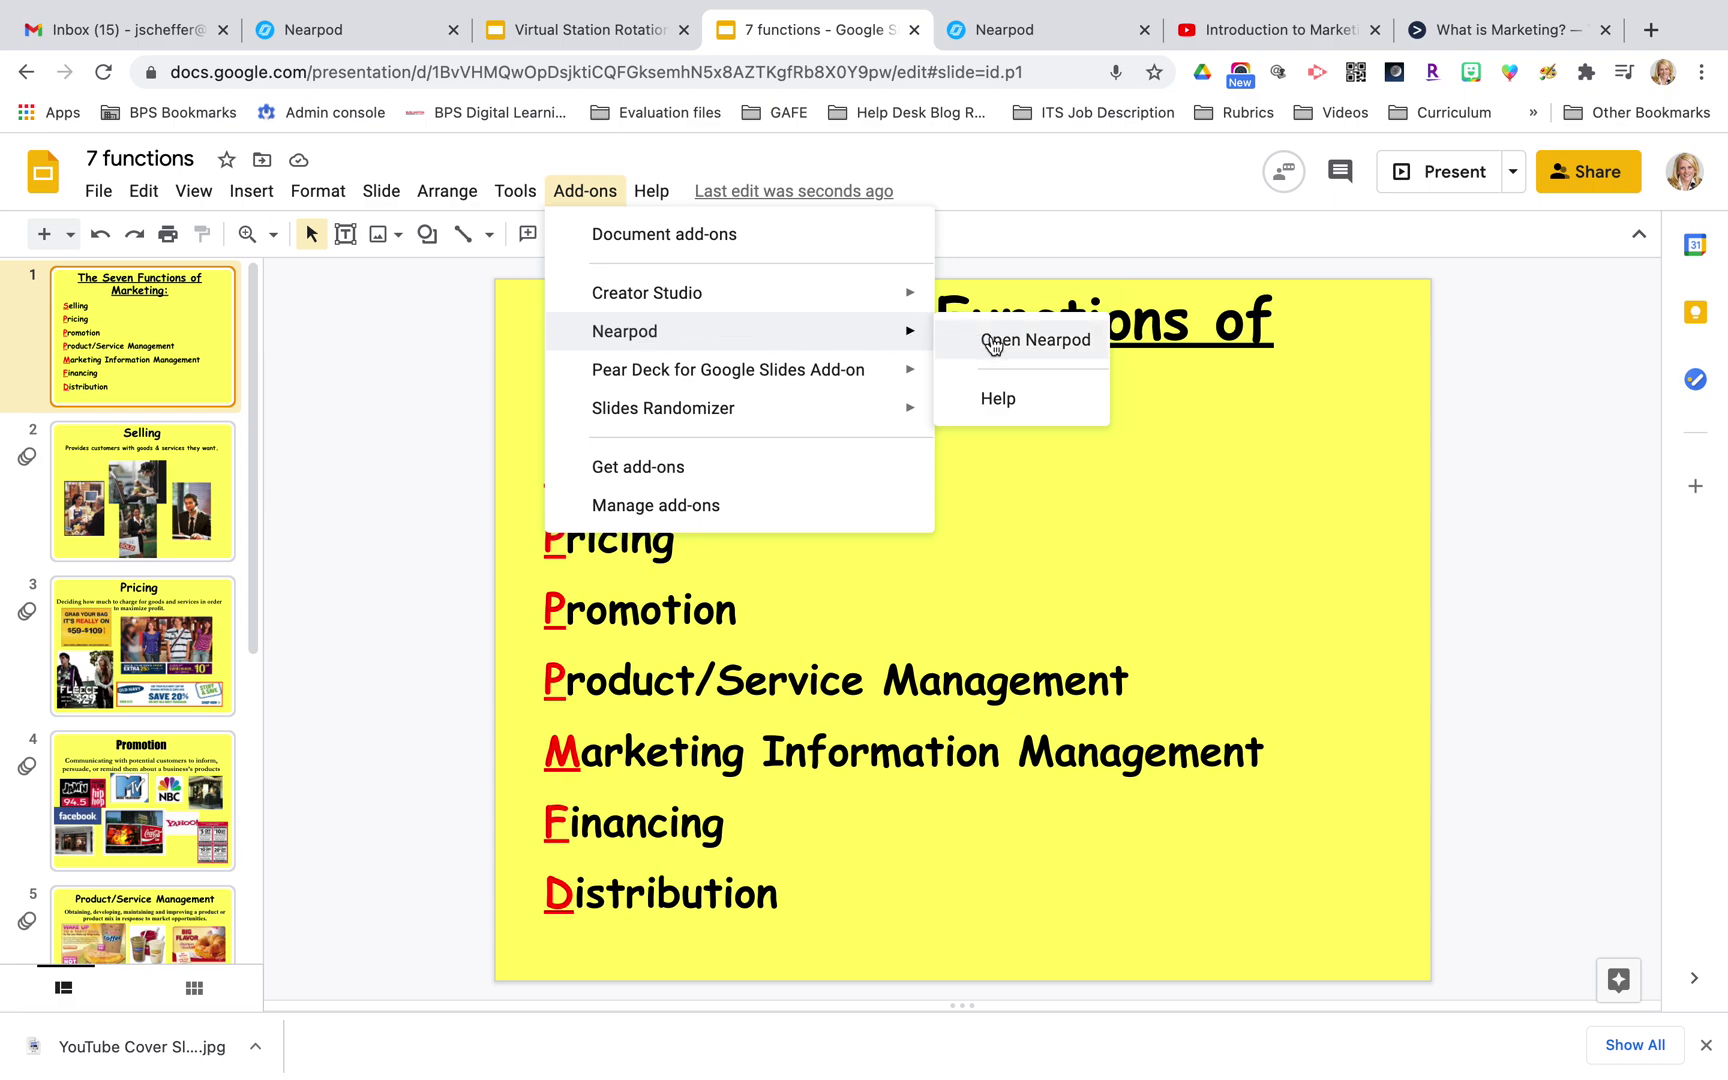
{"action": "left_click", "coordinate": [663, 470]}
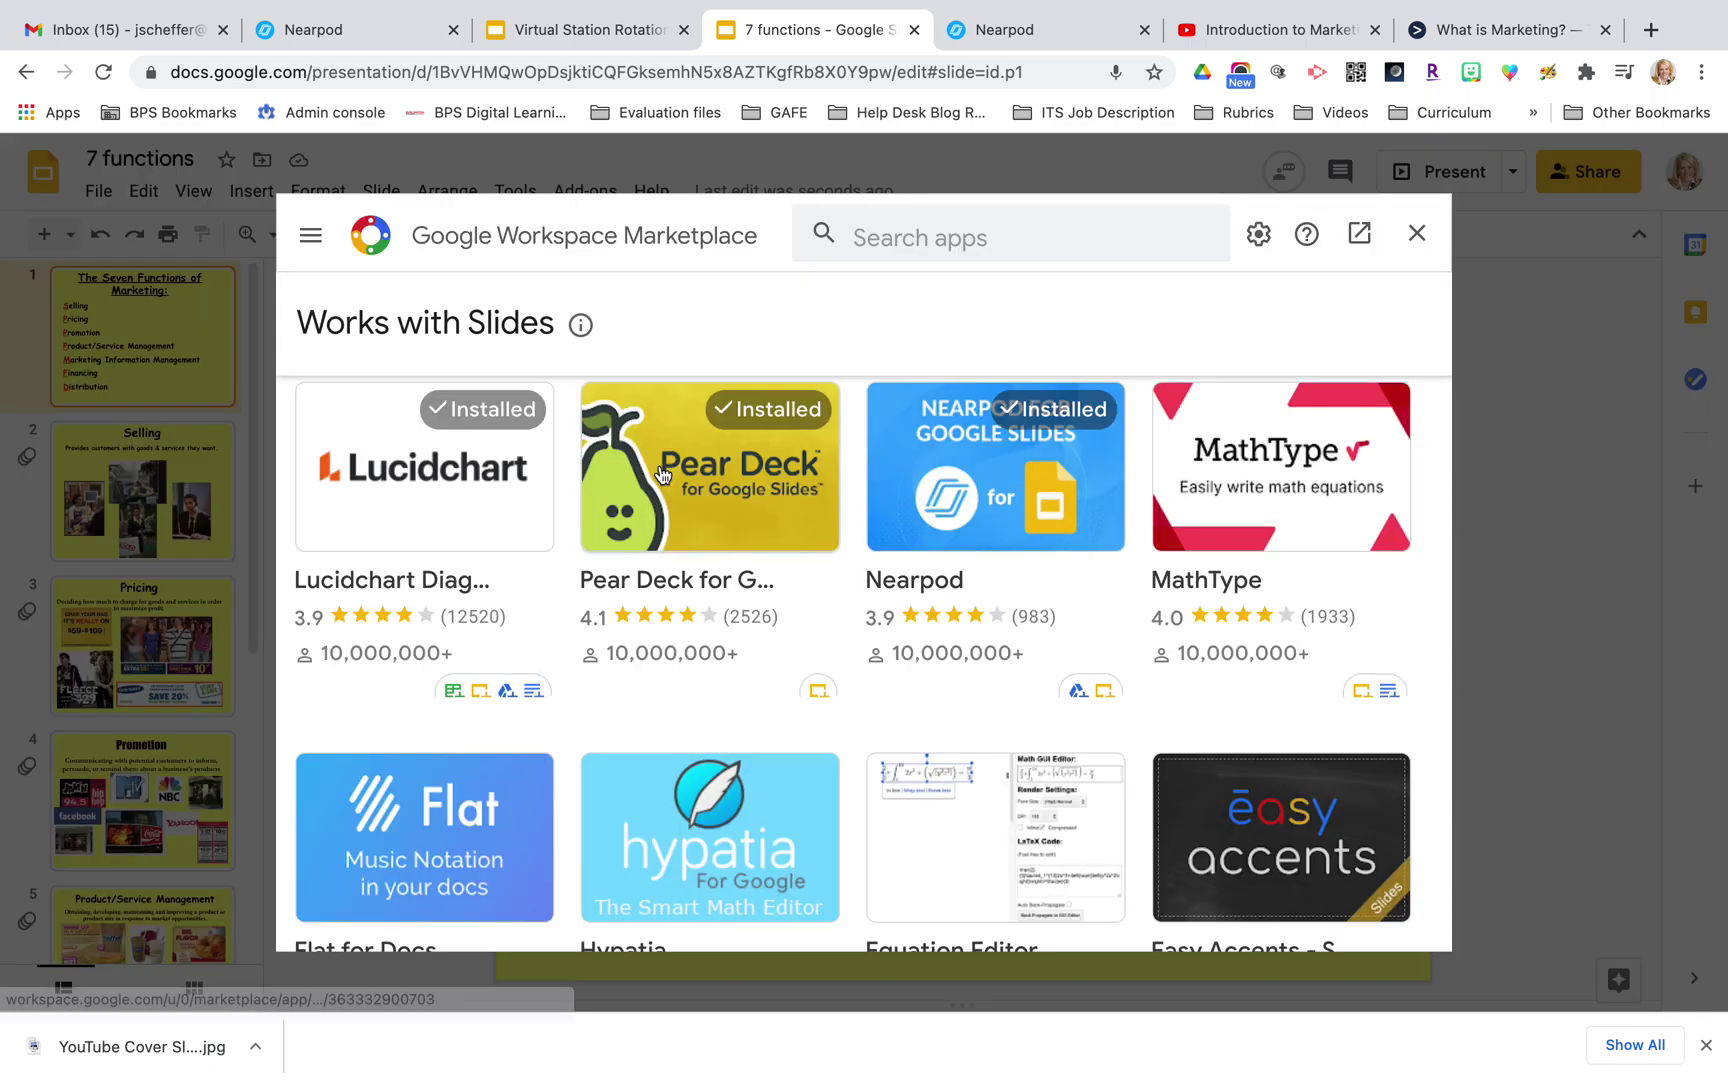
{"action": "left_click", "coordinate": [862, 230]}
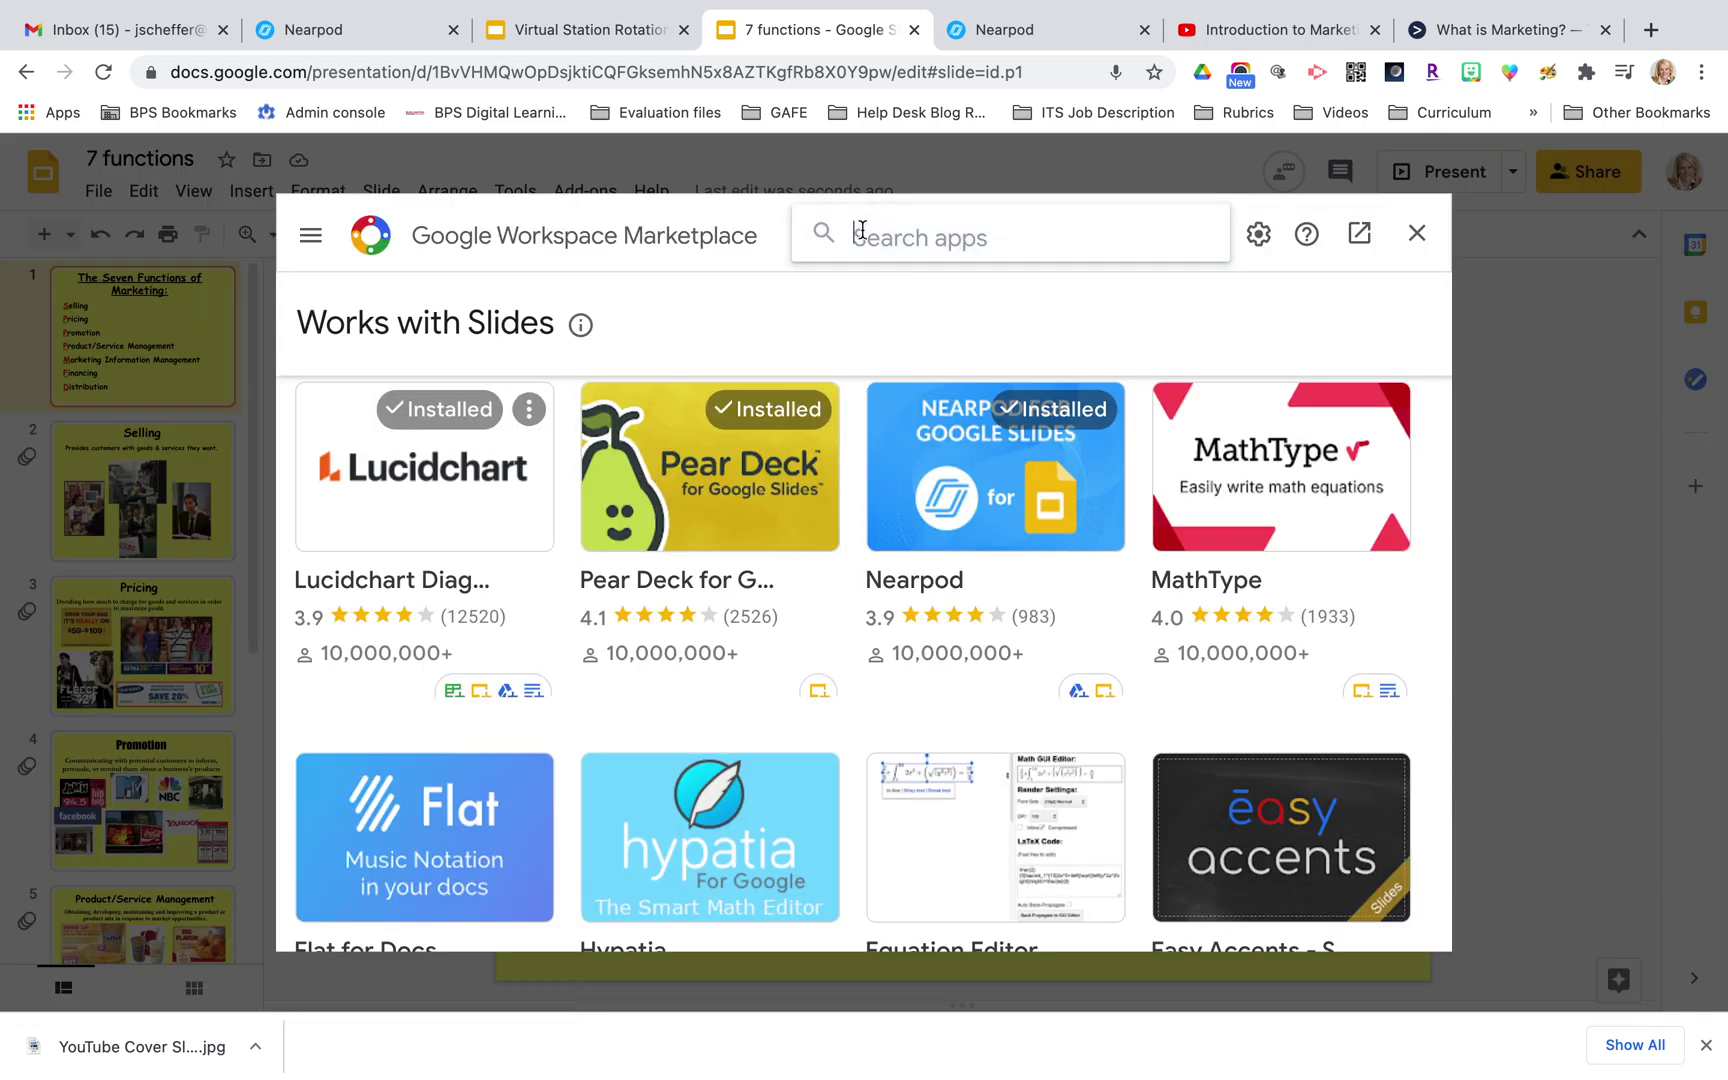
{"action": "type", "text": "ne"}
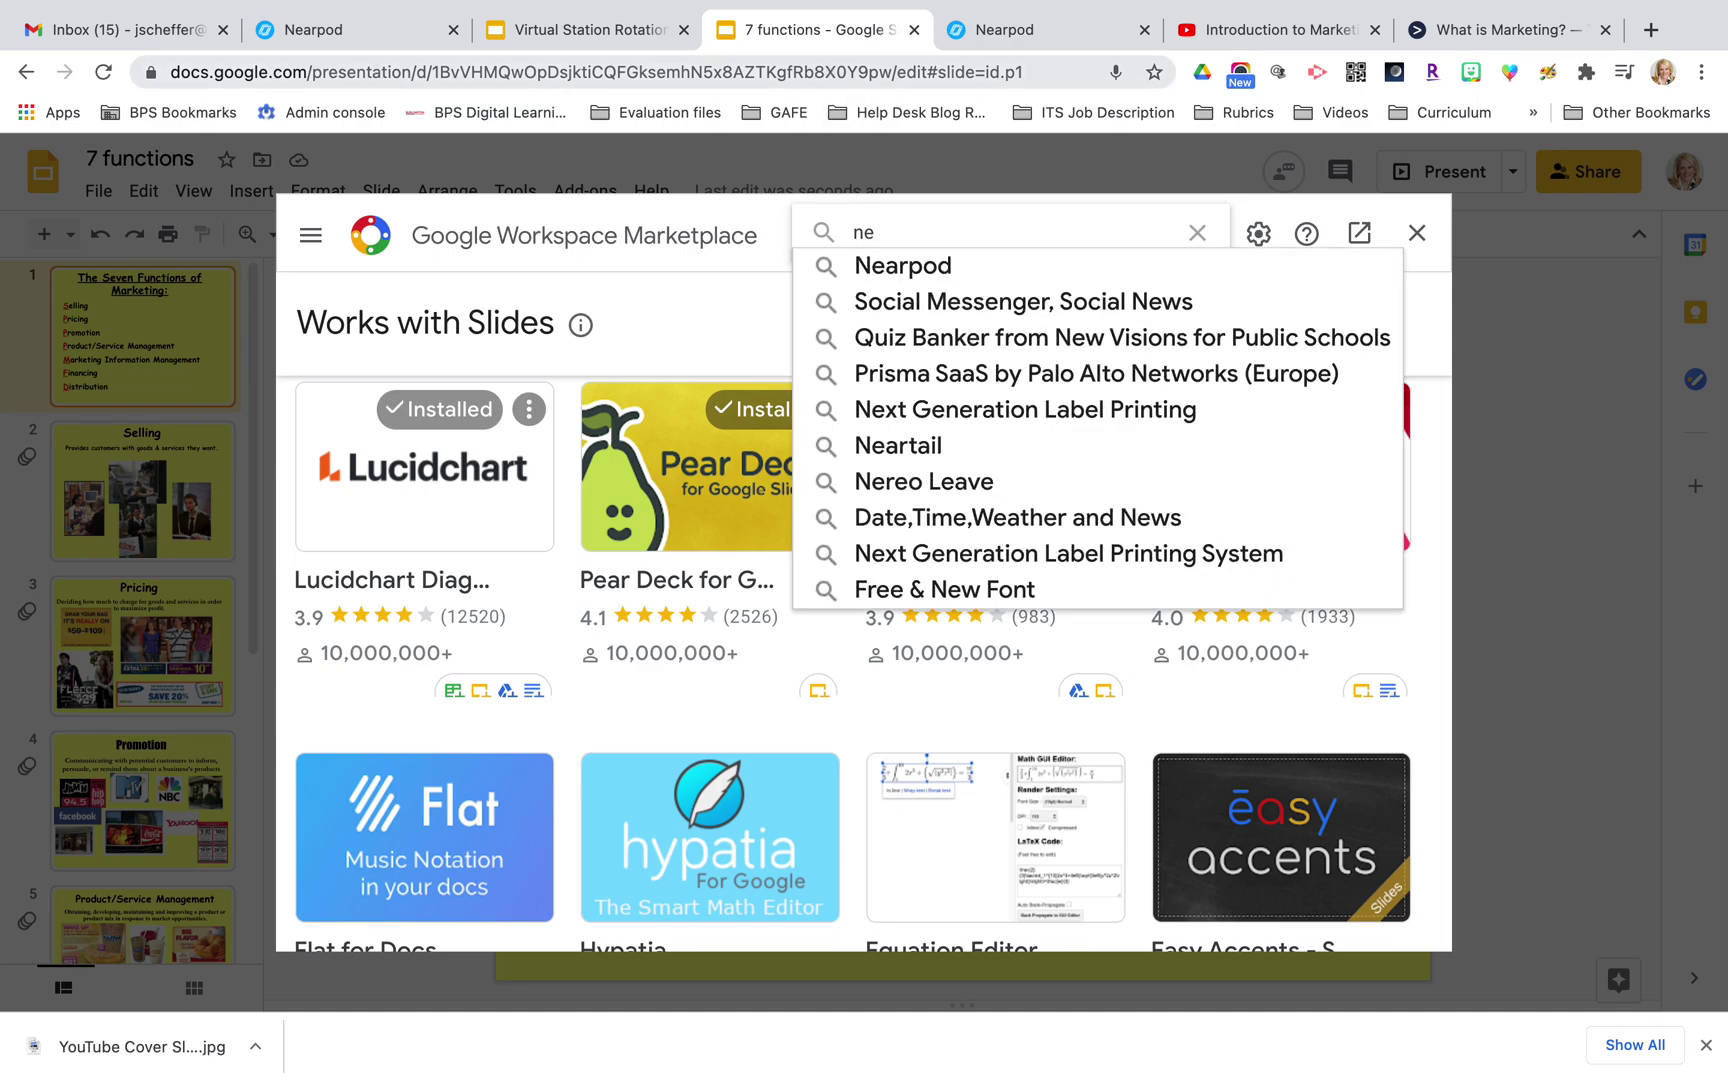
{"action": "left_click", "coordinate": [915, 265]}
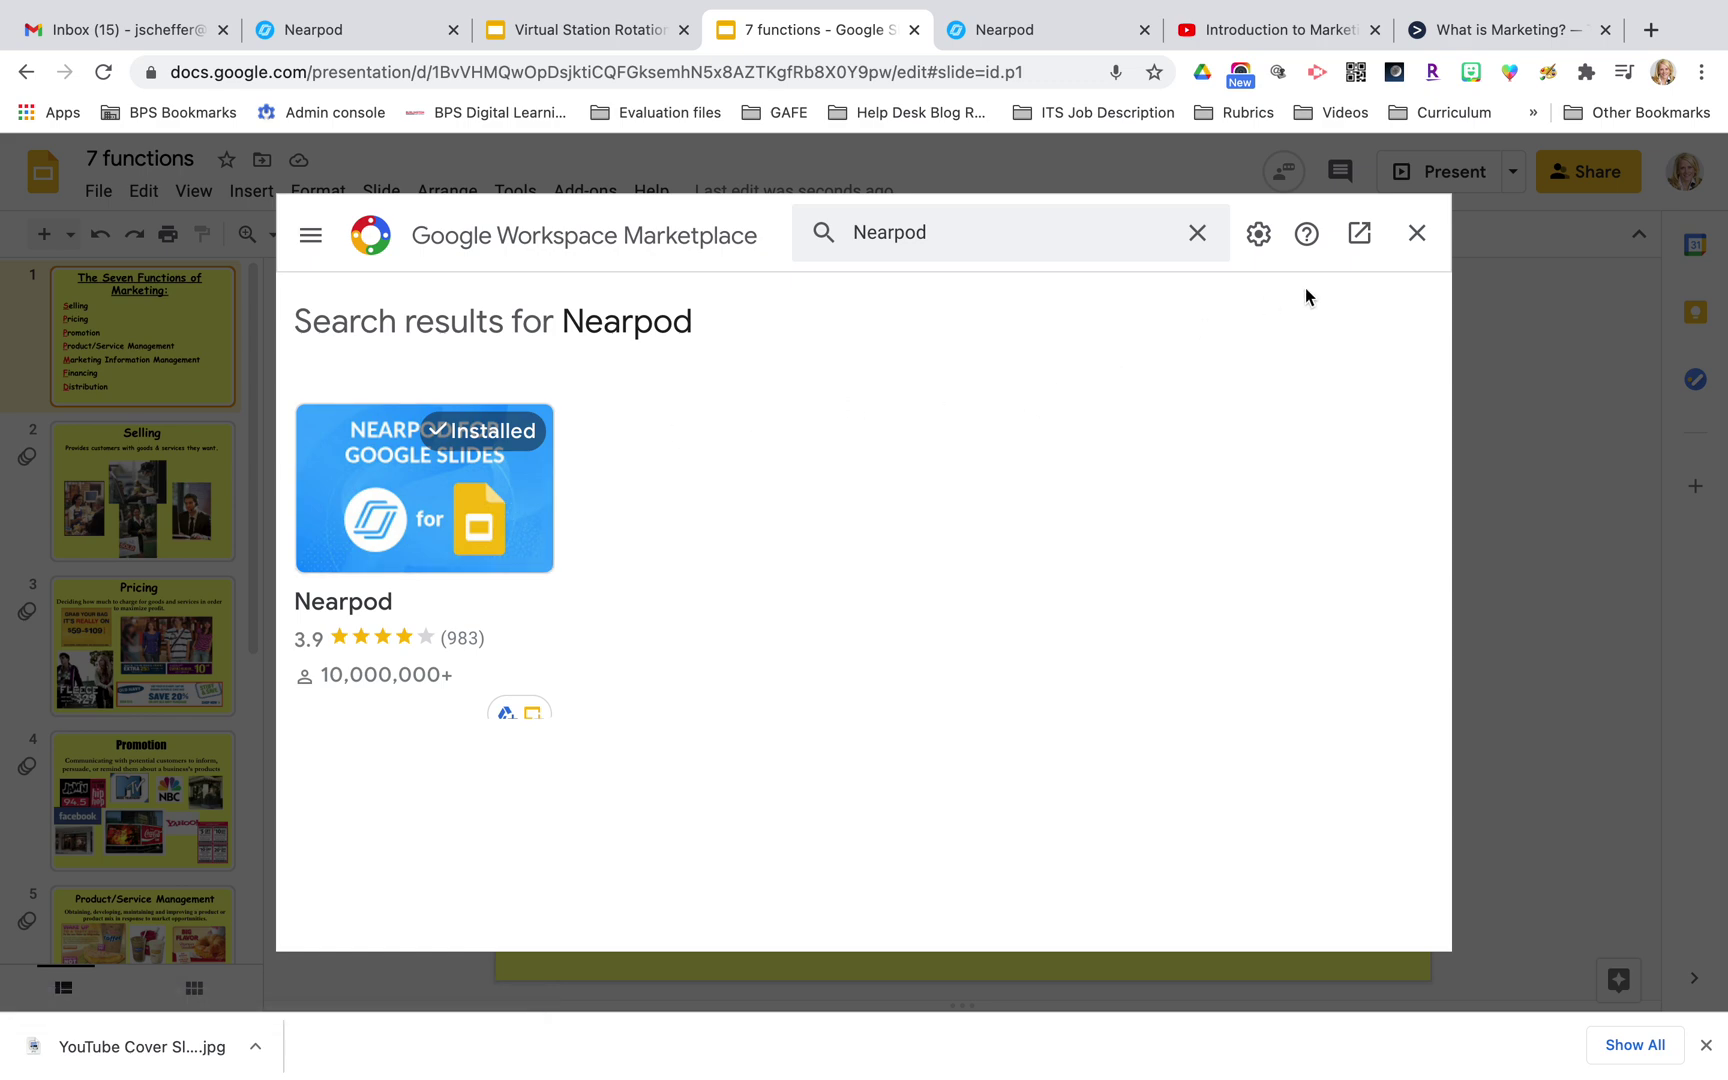
- Close the Marketplace and launch Add-ons > Nearpod > Open Nearpod to show its feature categories
{"action": "left_click", "coordinate": [1415, 233]}
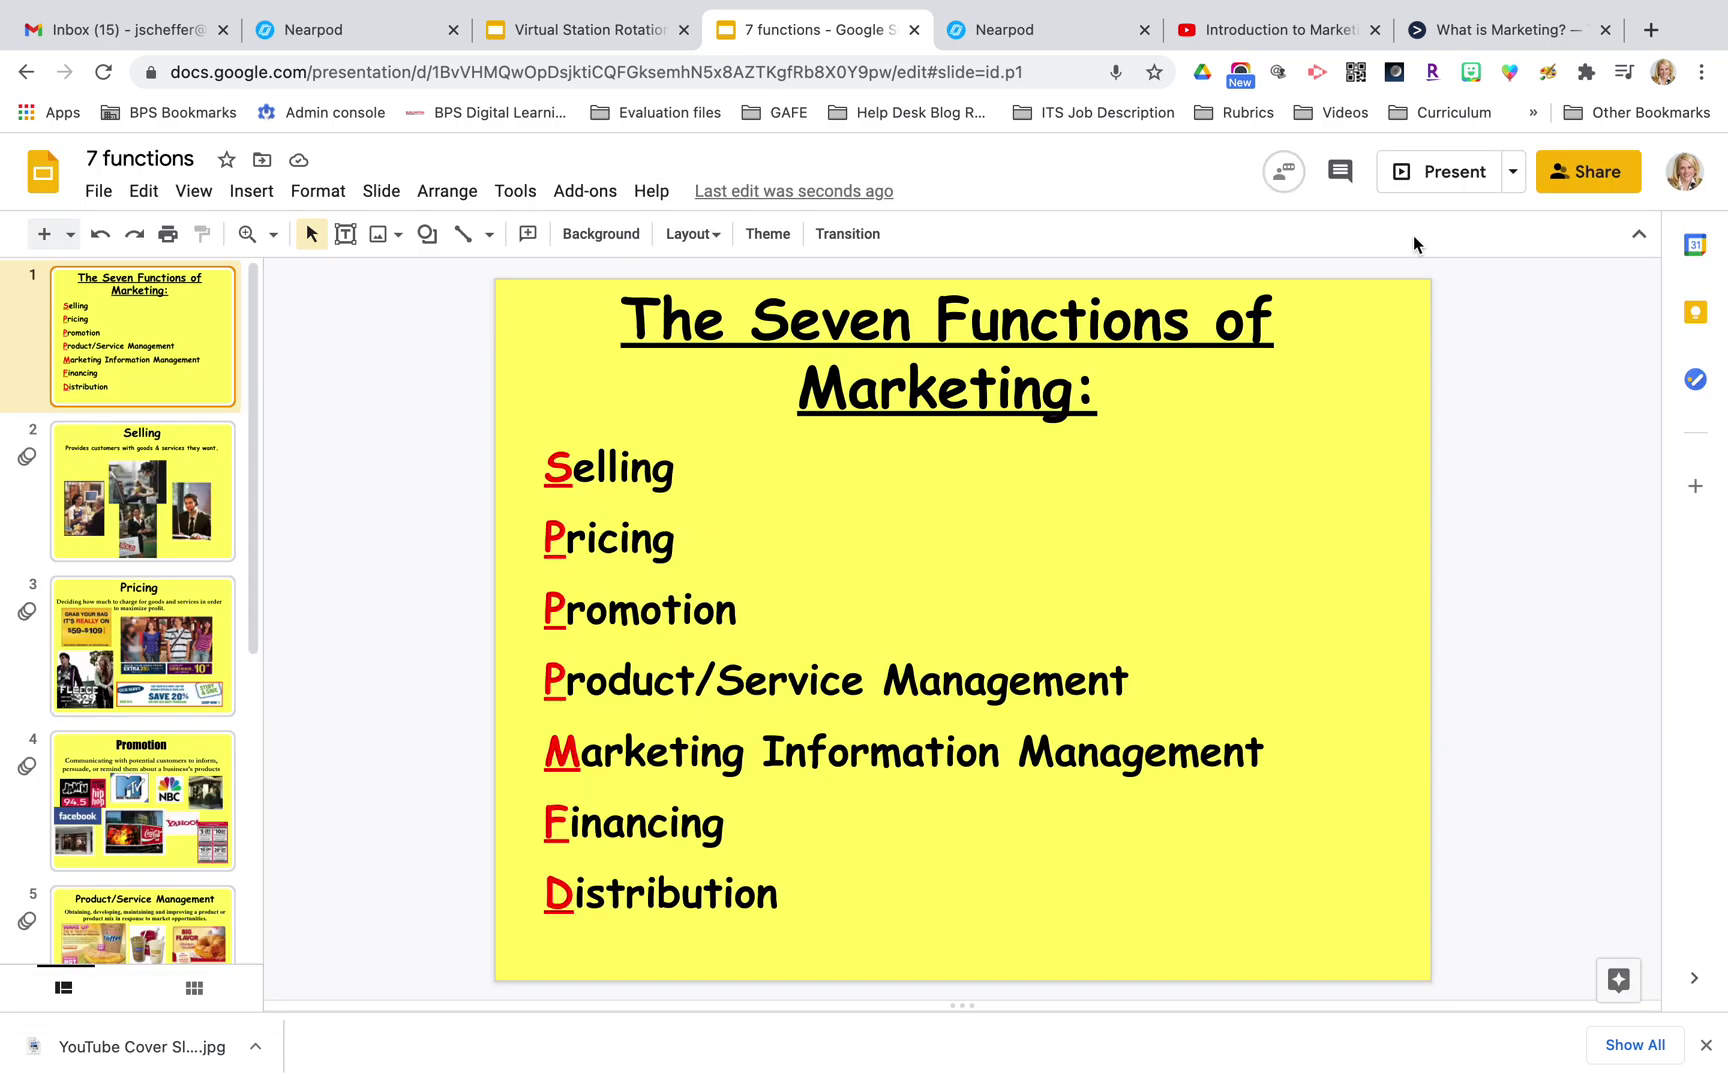
{"action": "left_click", "coordinate": [588, 194]}
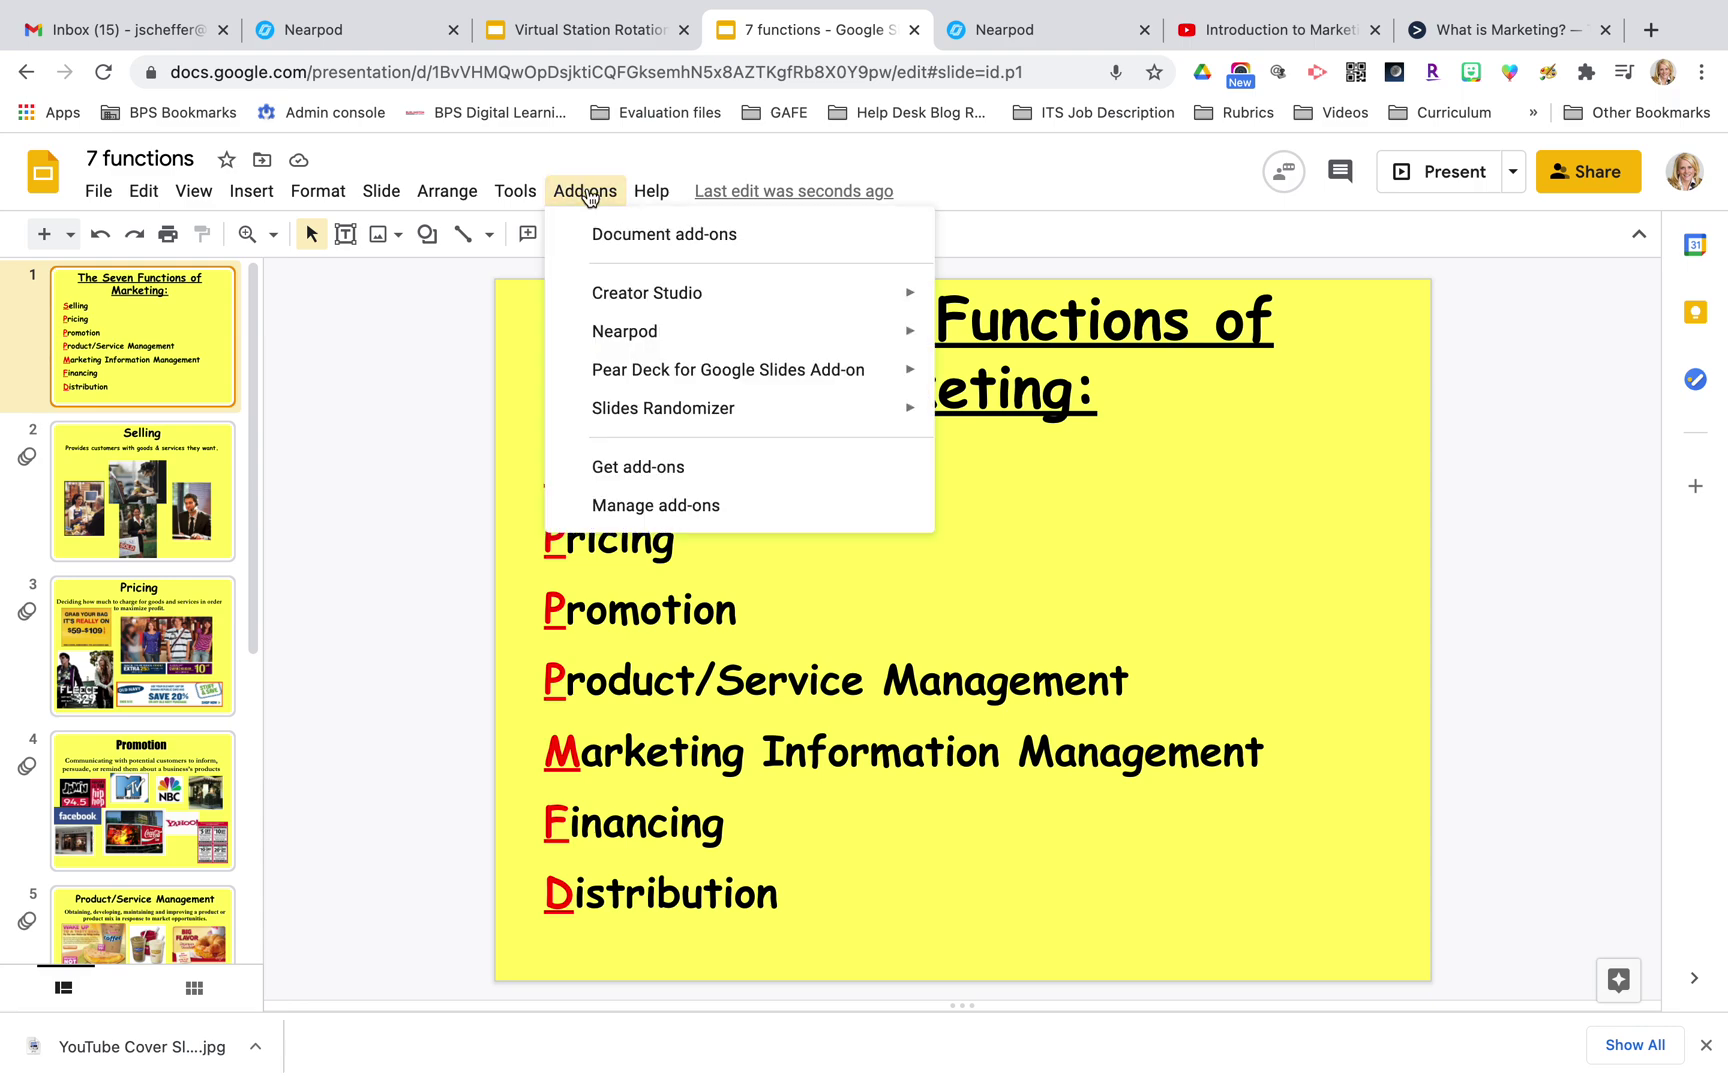
{"action": "mouse_move", "coordinate": [716, 344]}
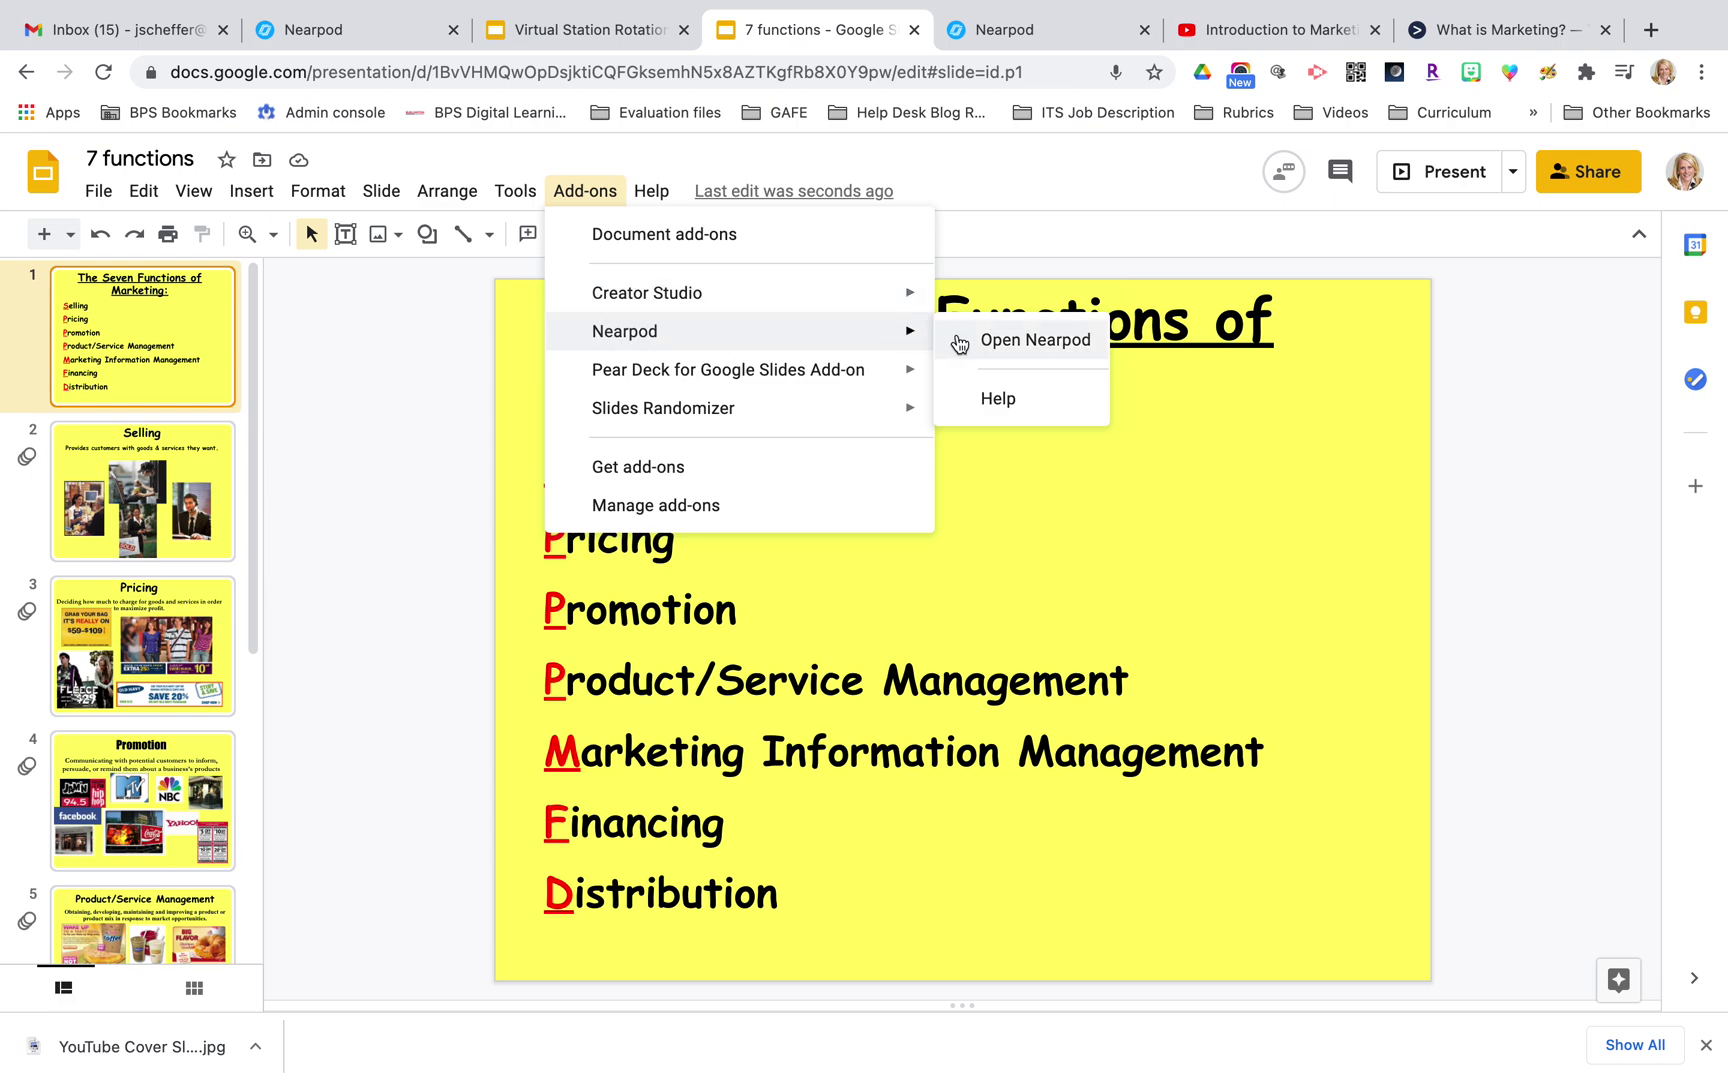
{"action": "left_click", "coordinate": [991, 343]}
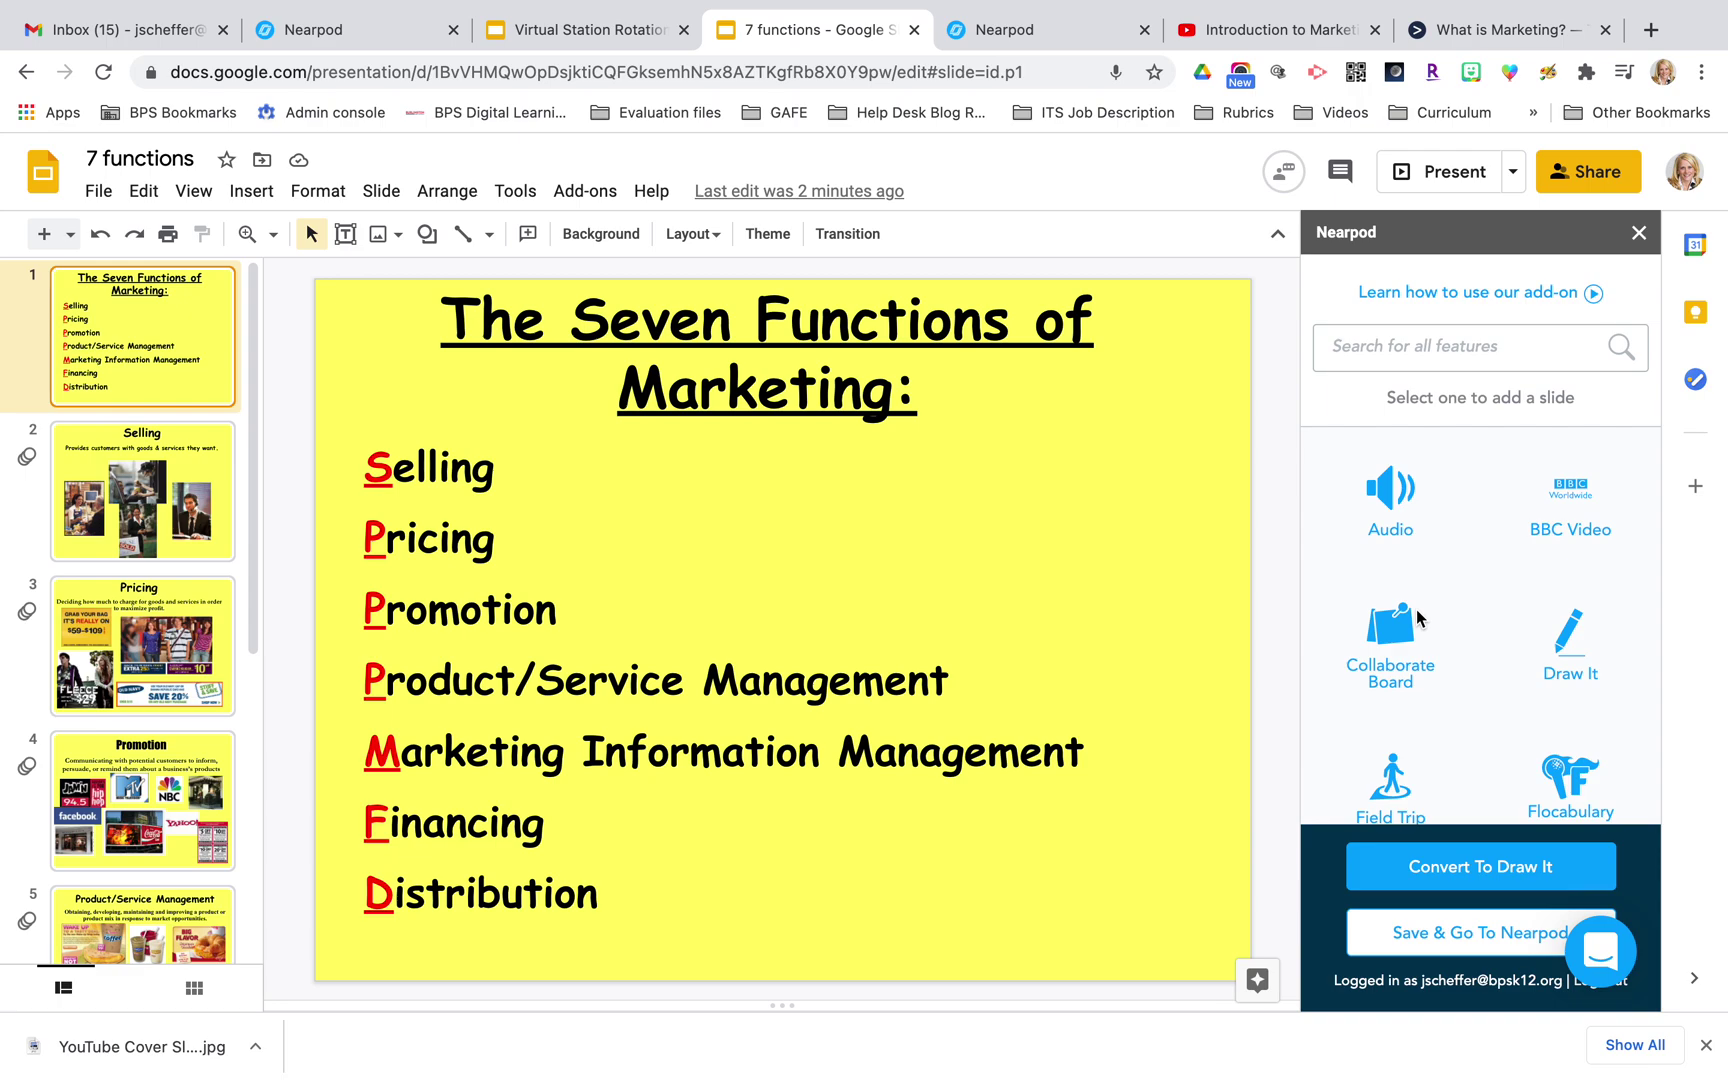
{"action": "left_click", "coordinate": [1445, 347]}
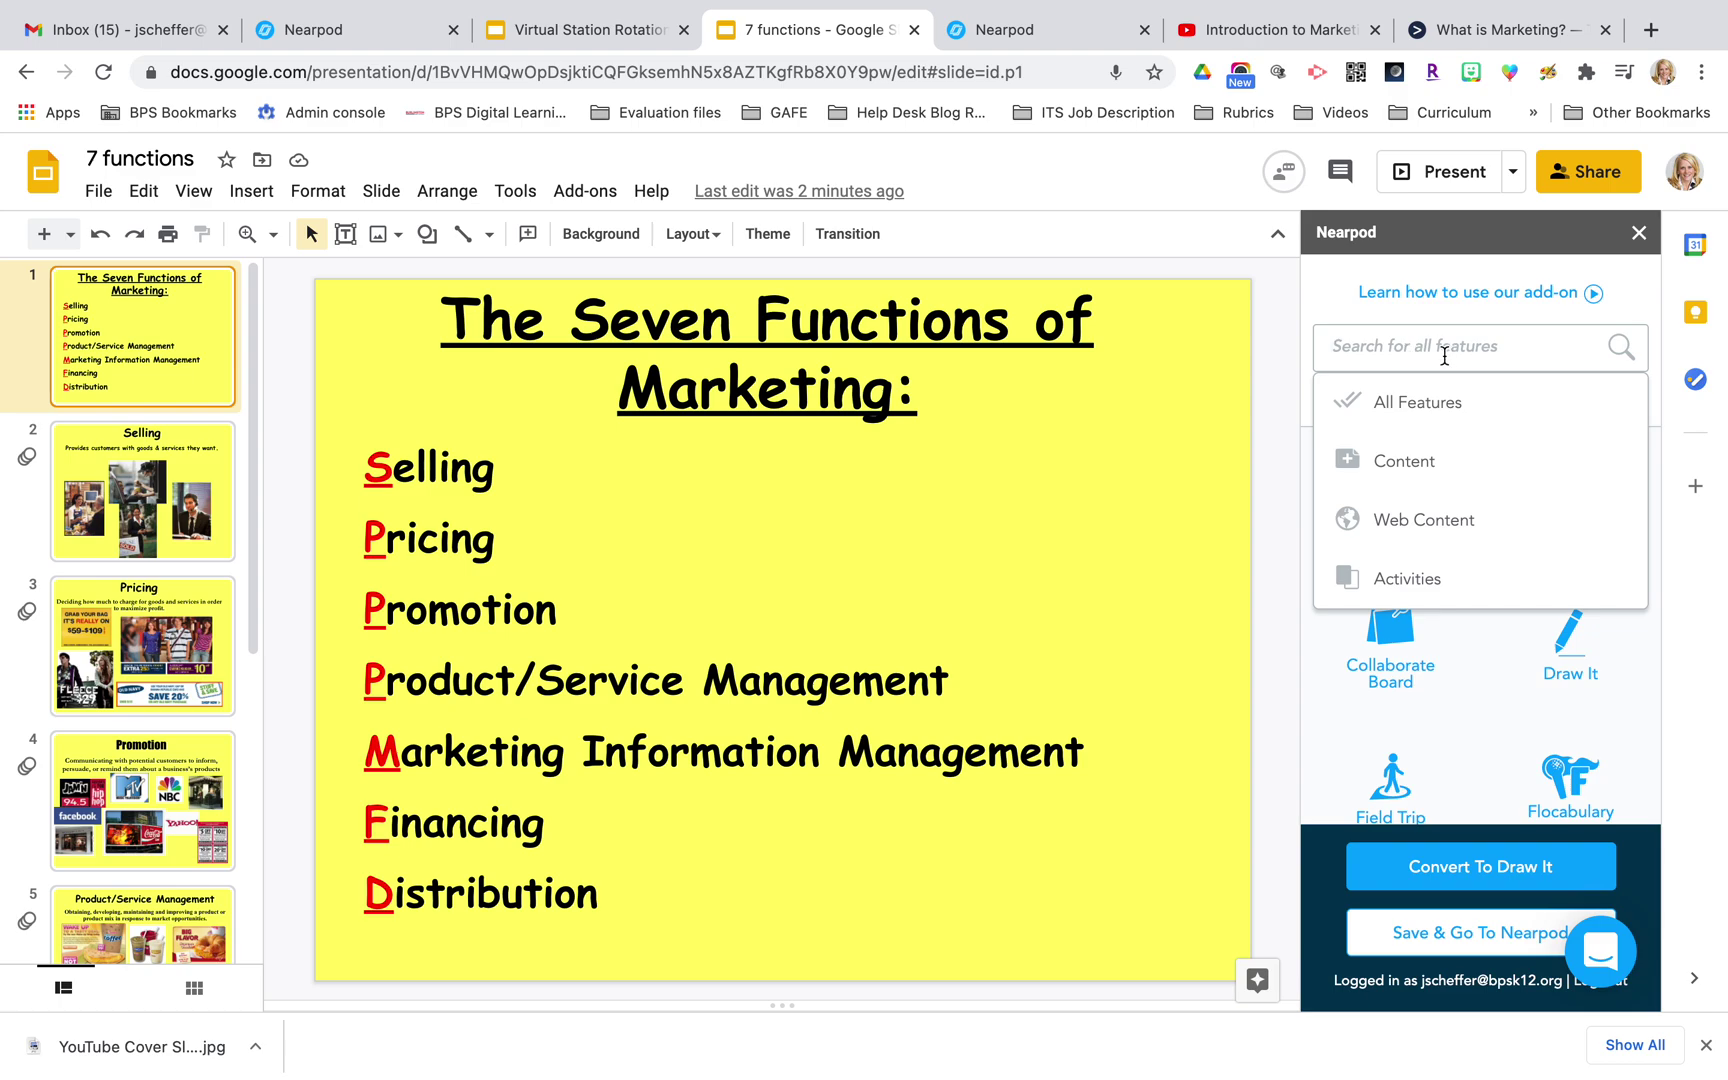
- Filter the Nearpod sidebar to Content items and scroll through the list
{"action": "left_click", "coordinate": [1410, 464]}
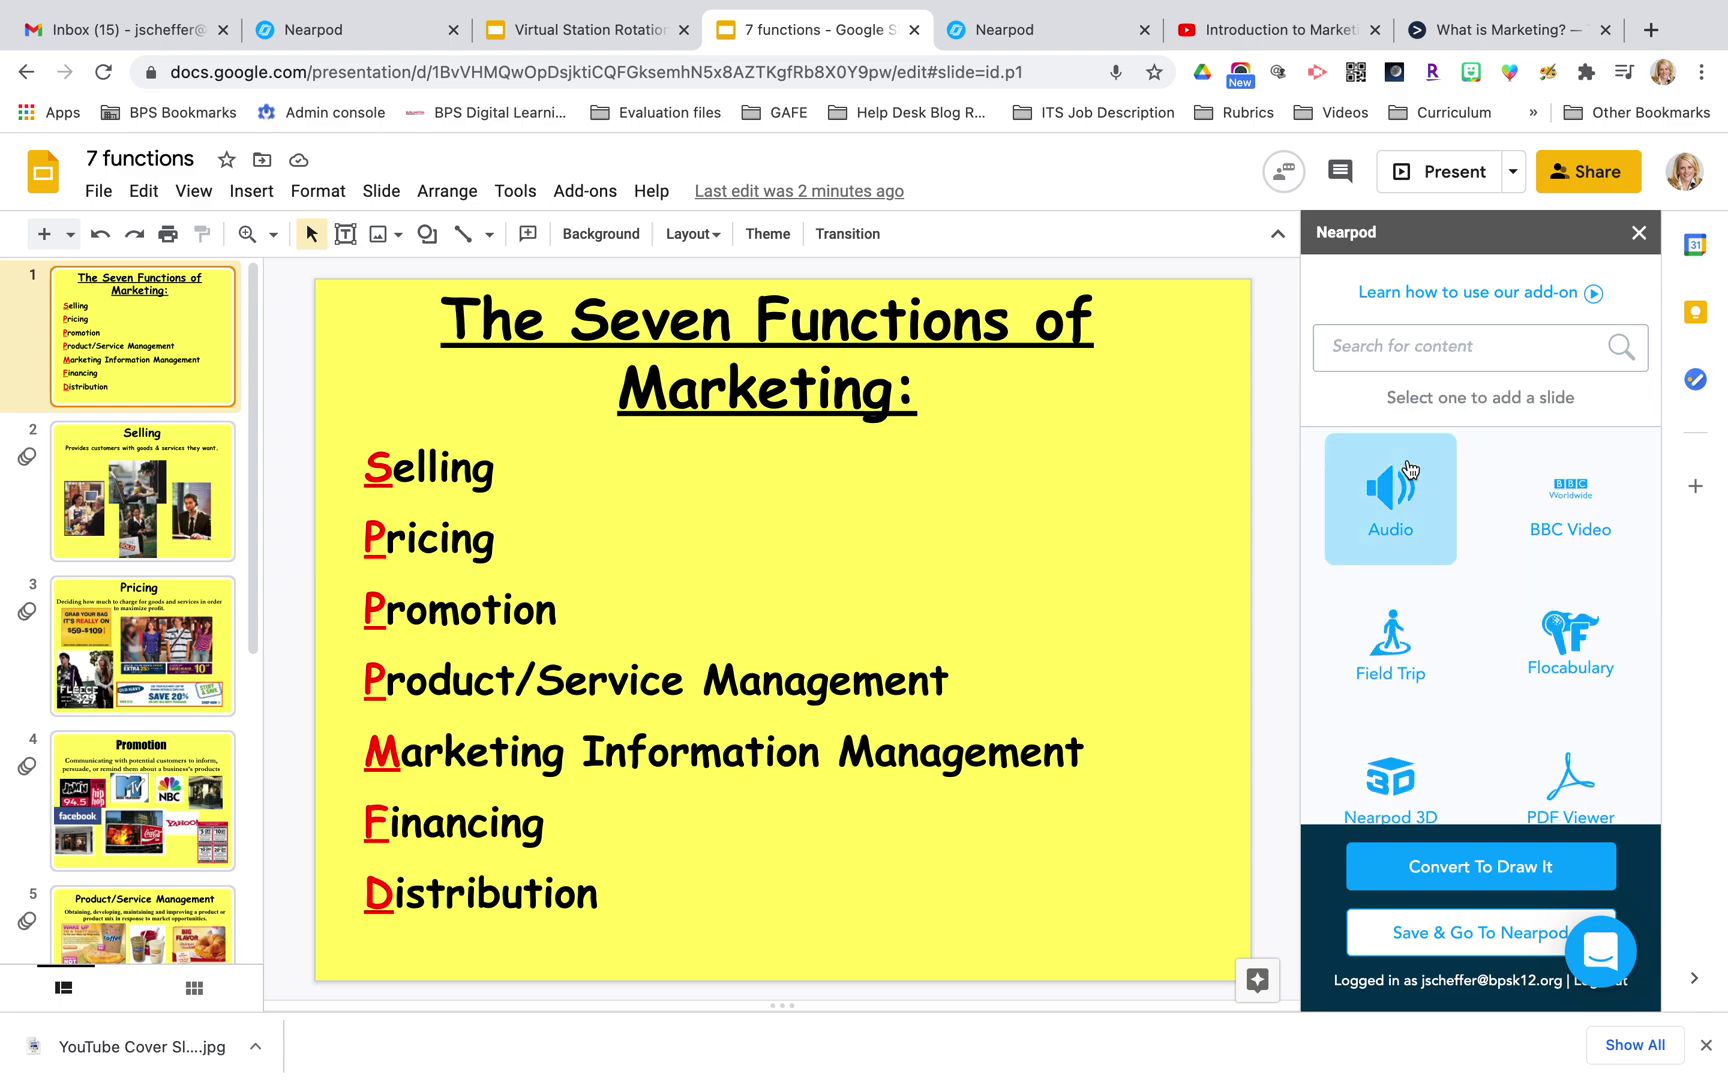
{"action": "scroll", "coordinate": [1472, 588], "scroll_direction": "down", "scroll_amount": 2}
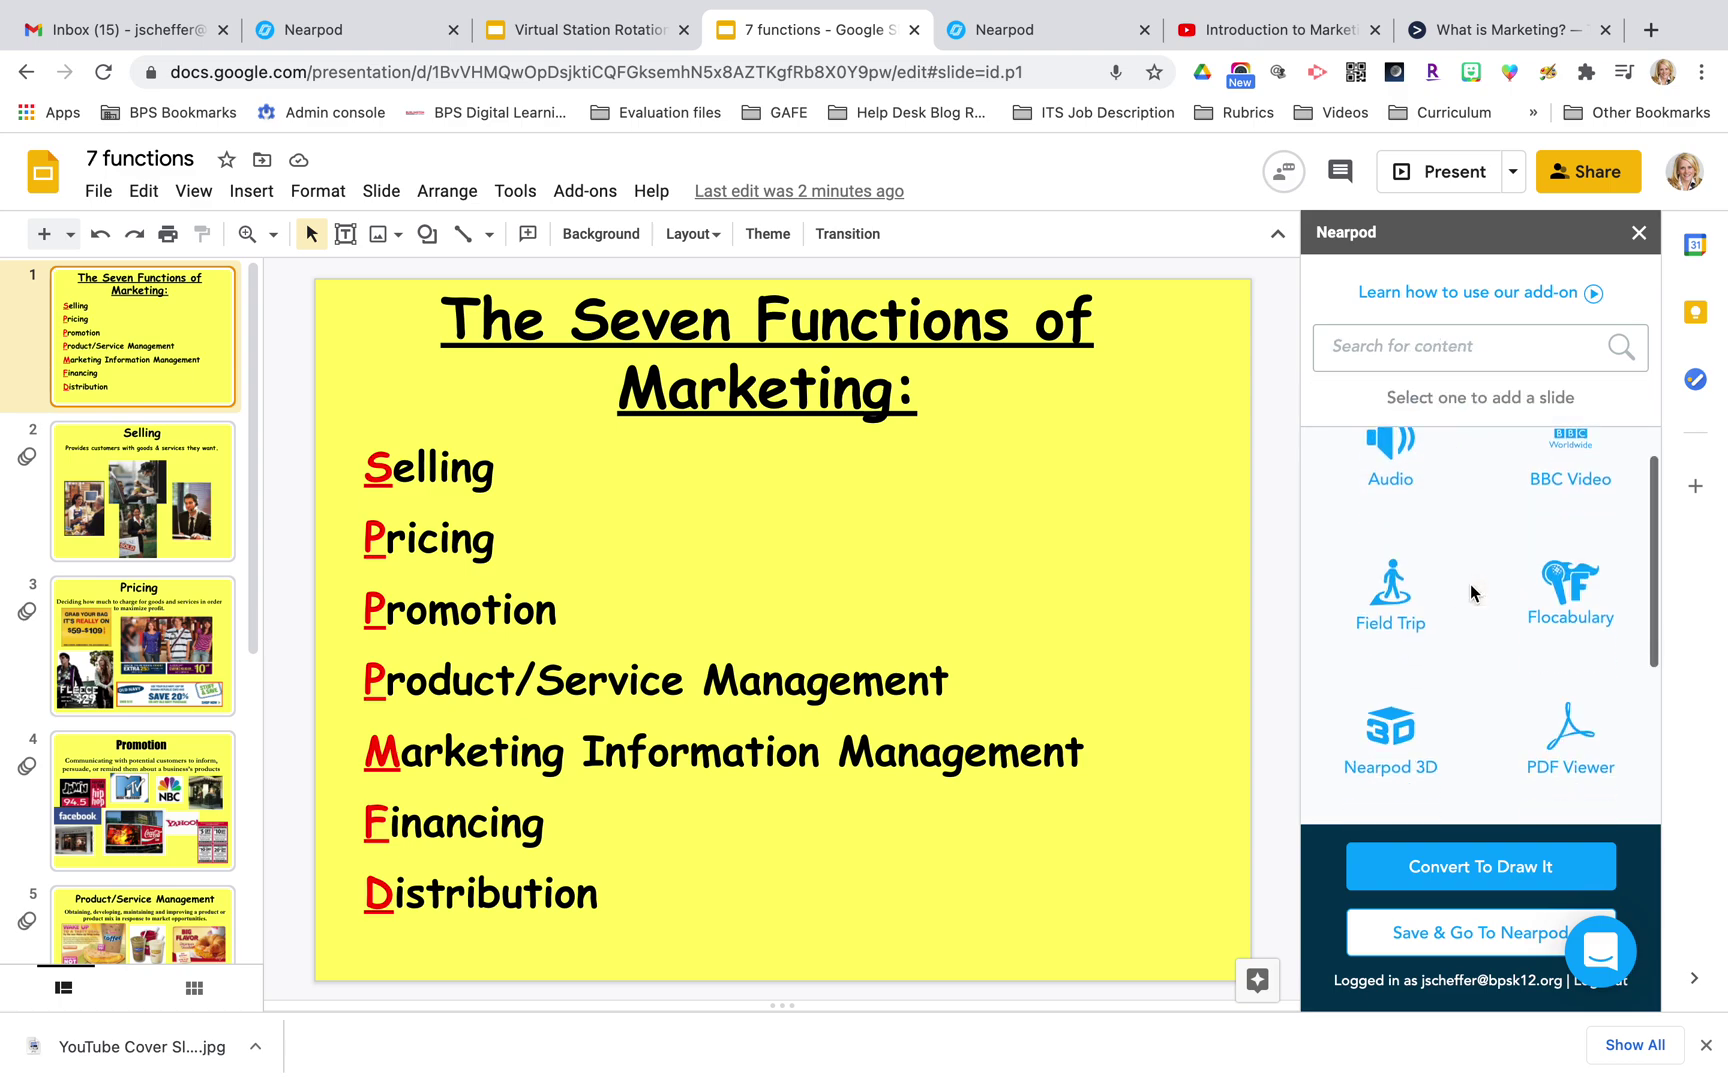
{"action": "scroll", "coordinate": [1470, 585], "scroll_direction": "down", "scroll_amount": 2}
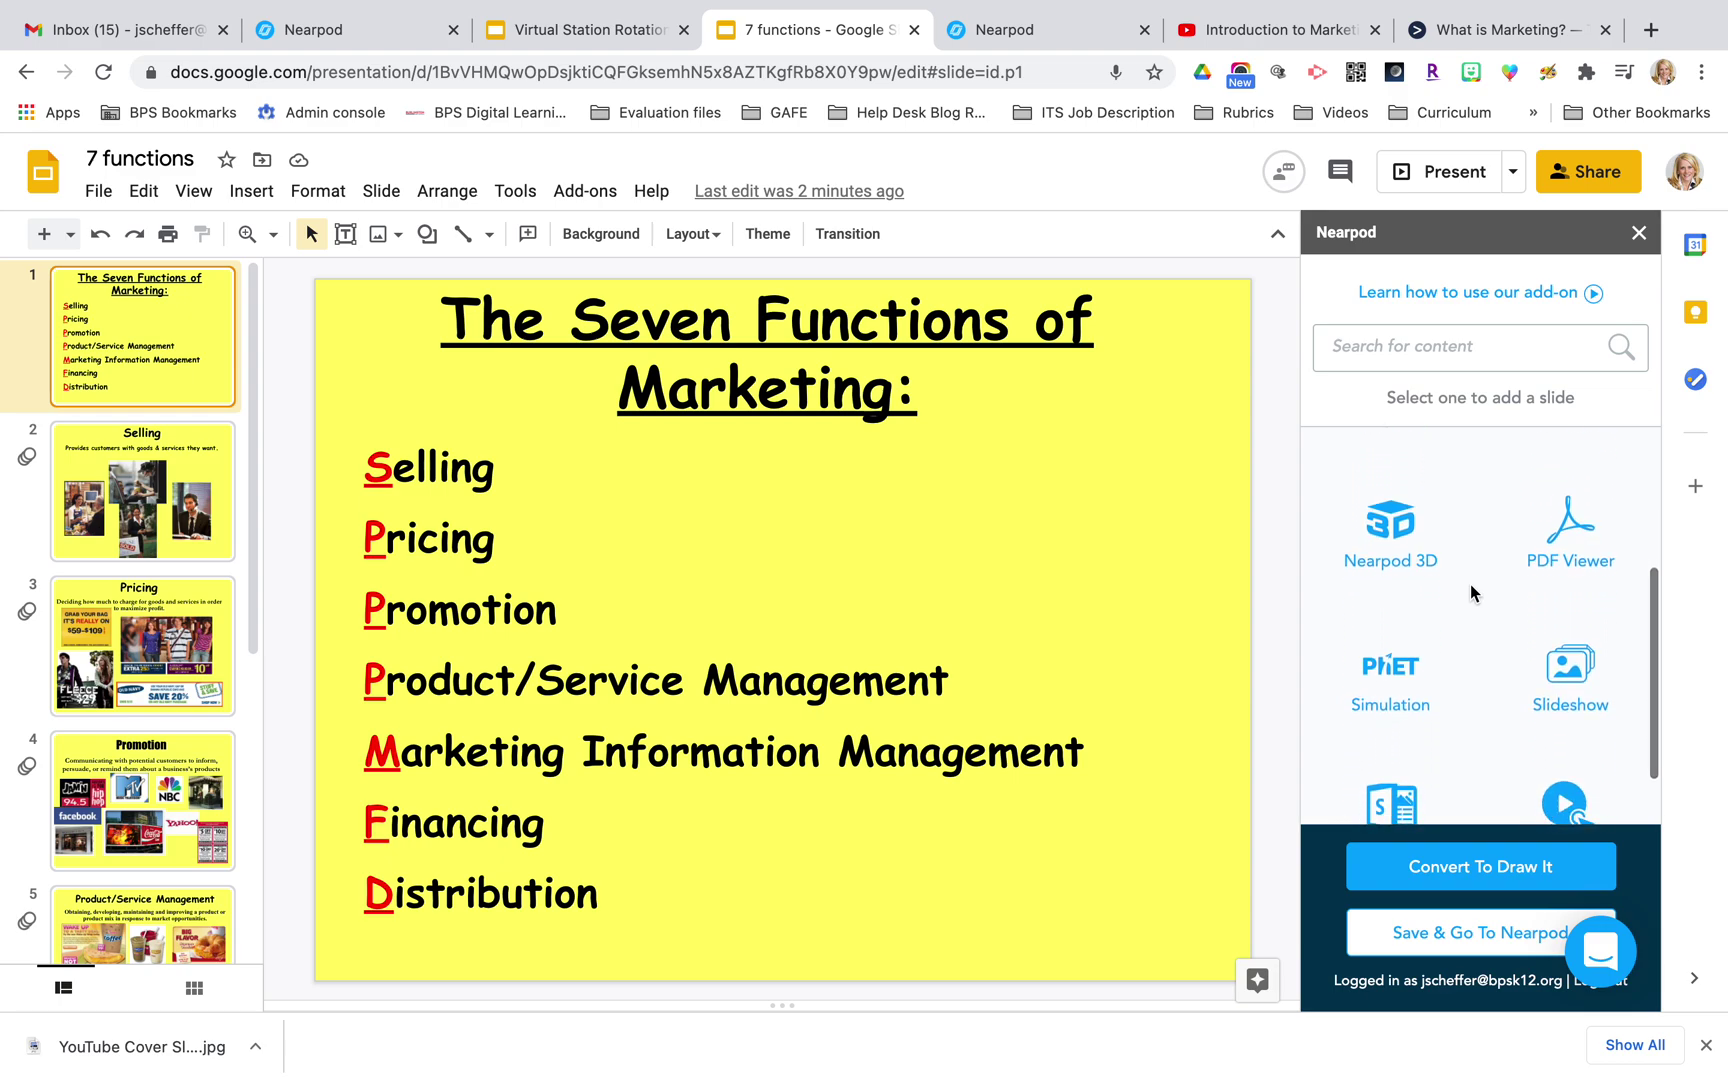
{"action": "scroll", "coordinate": [1486, 598], "scroll_direction": "down", "scroll_amount": 1}
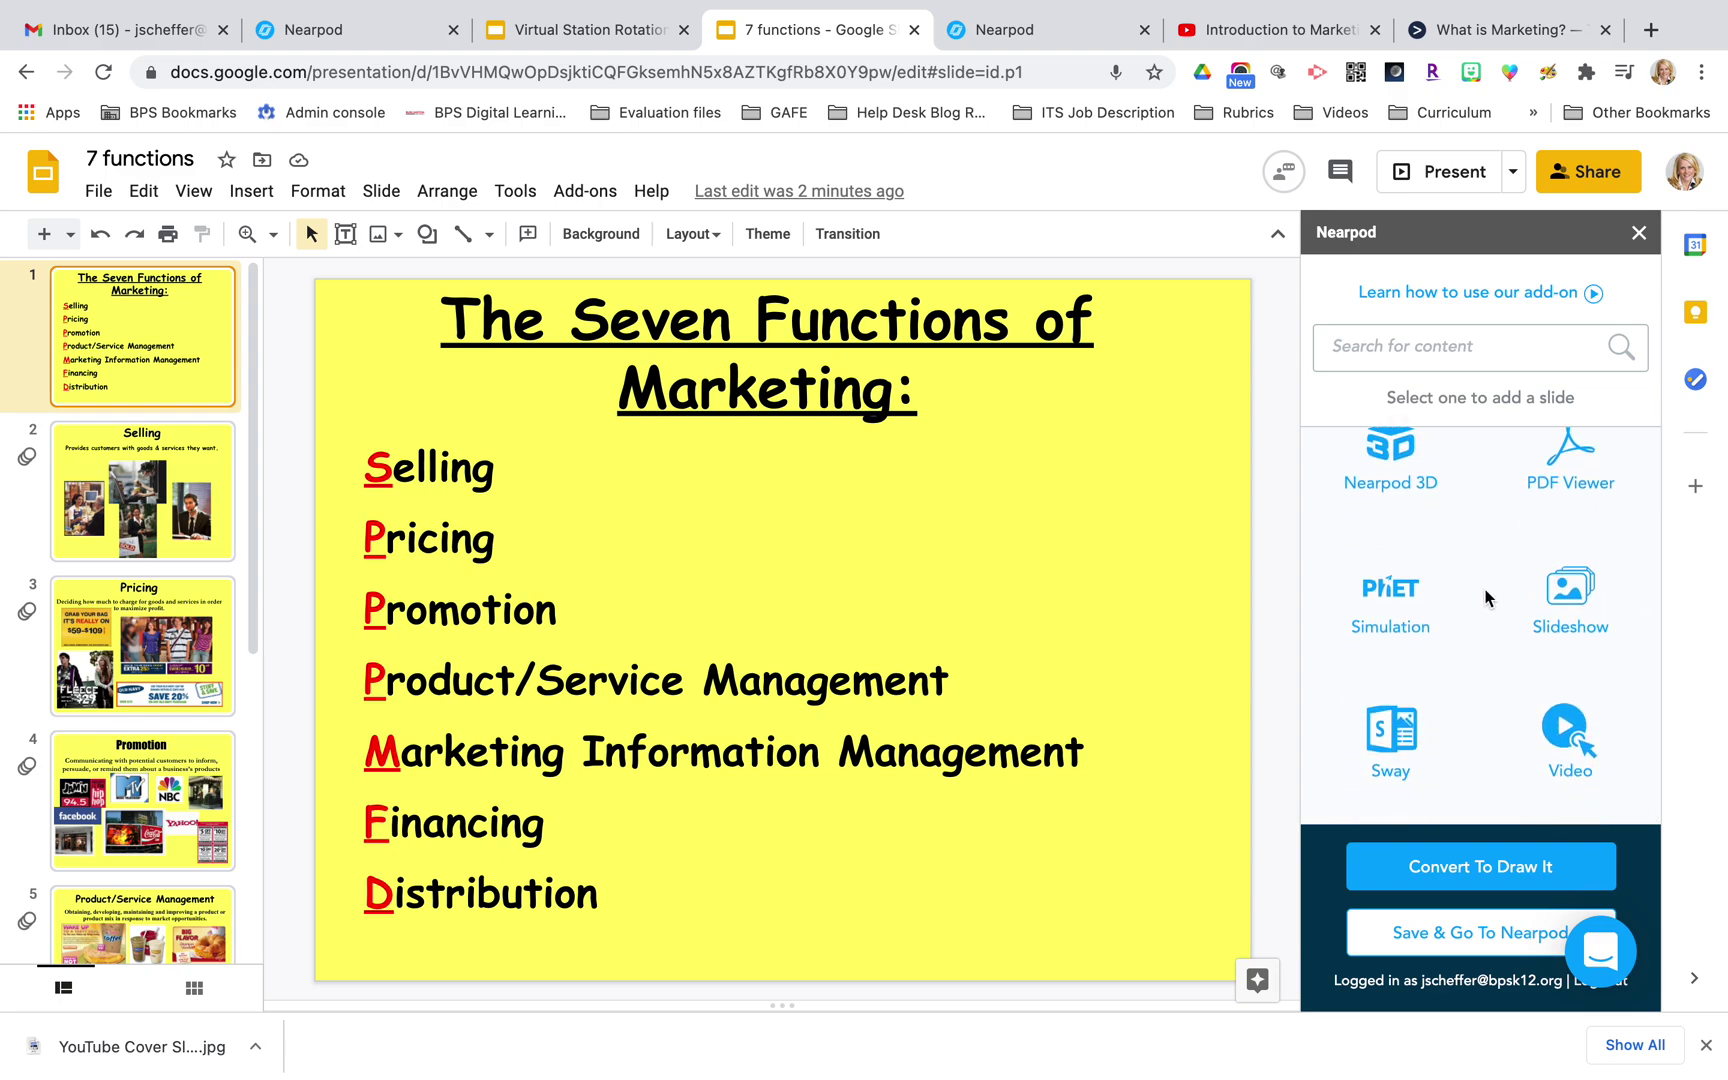
- Switch the Nearpod filter to Activities and pick Collaborate Board
{"action": "left_click", "coordinate": [1431, 357]}
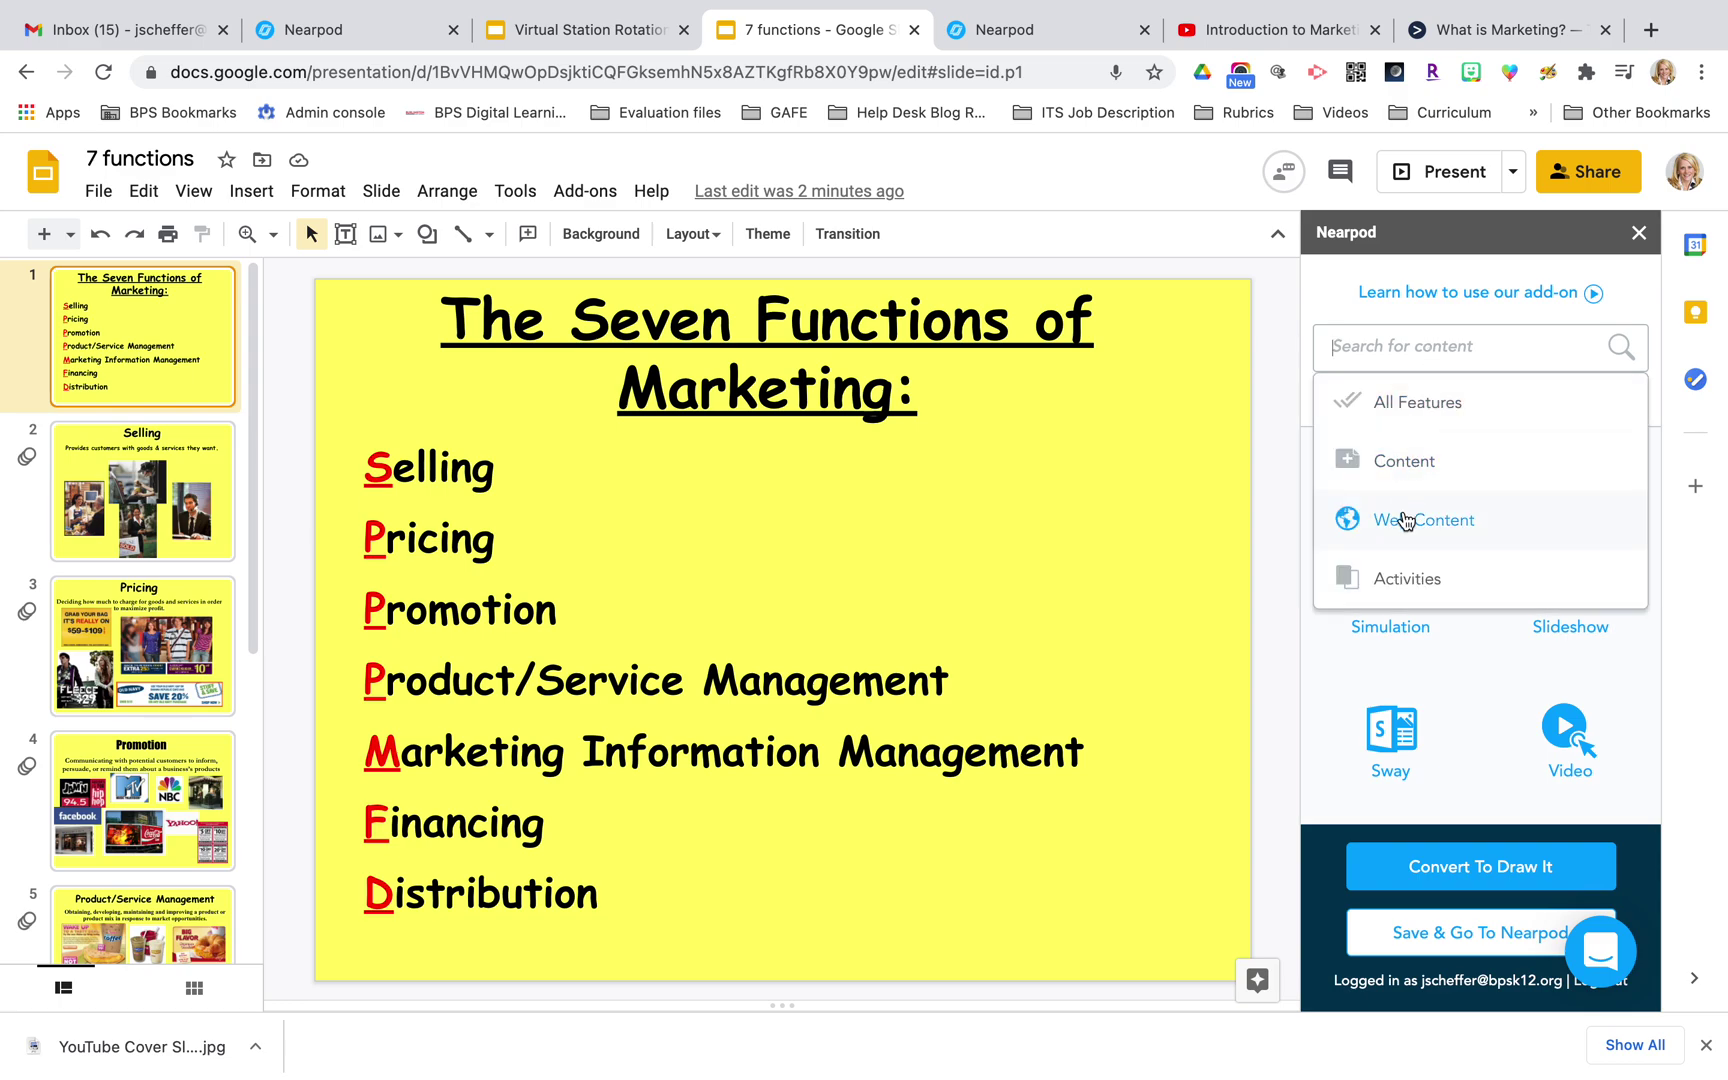
{"action": "left_click", "coordinate": [1404, 579]}
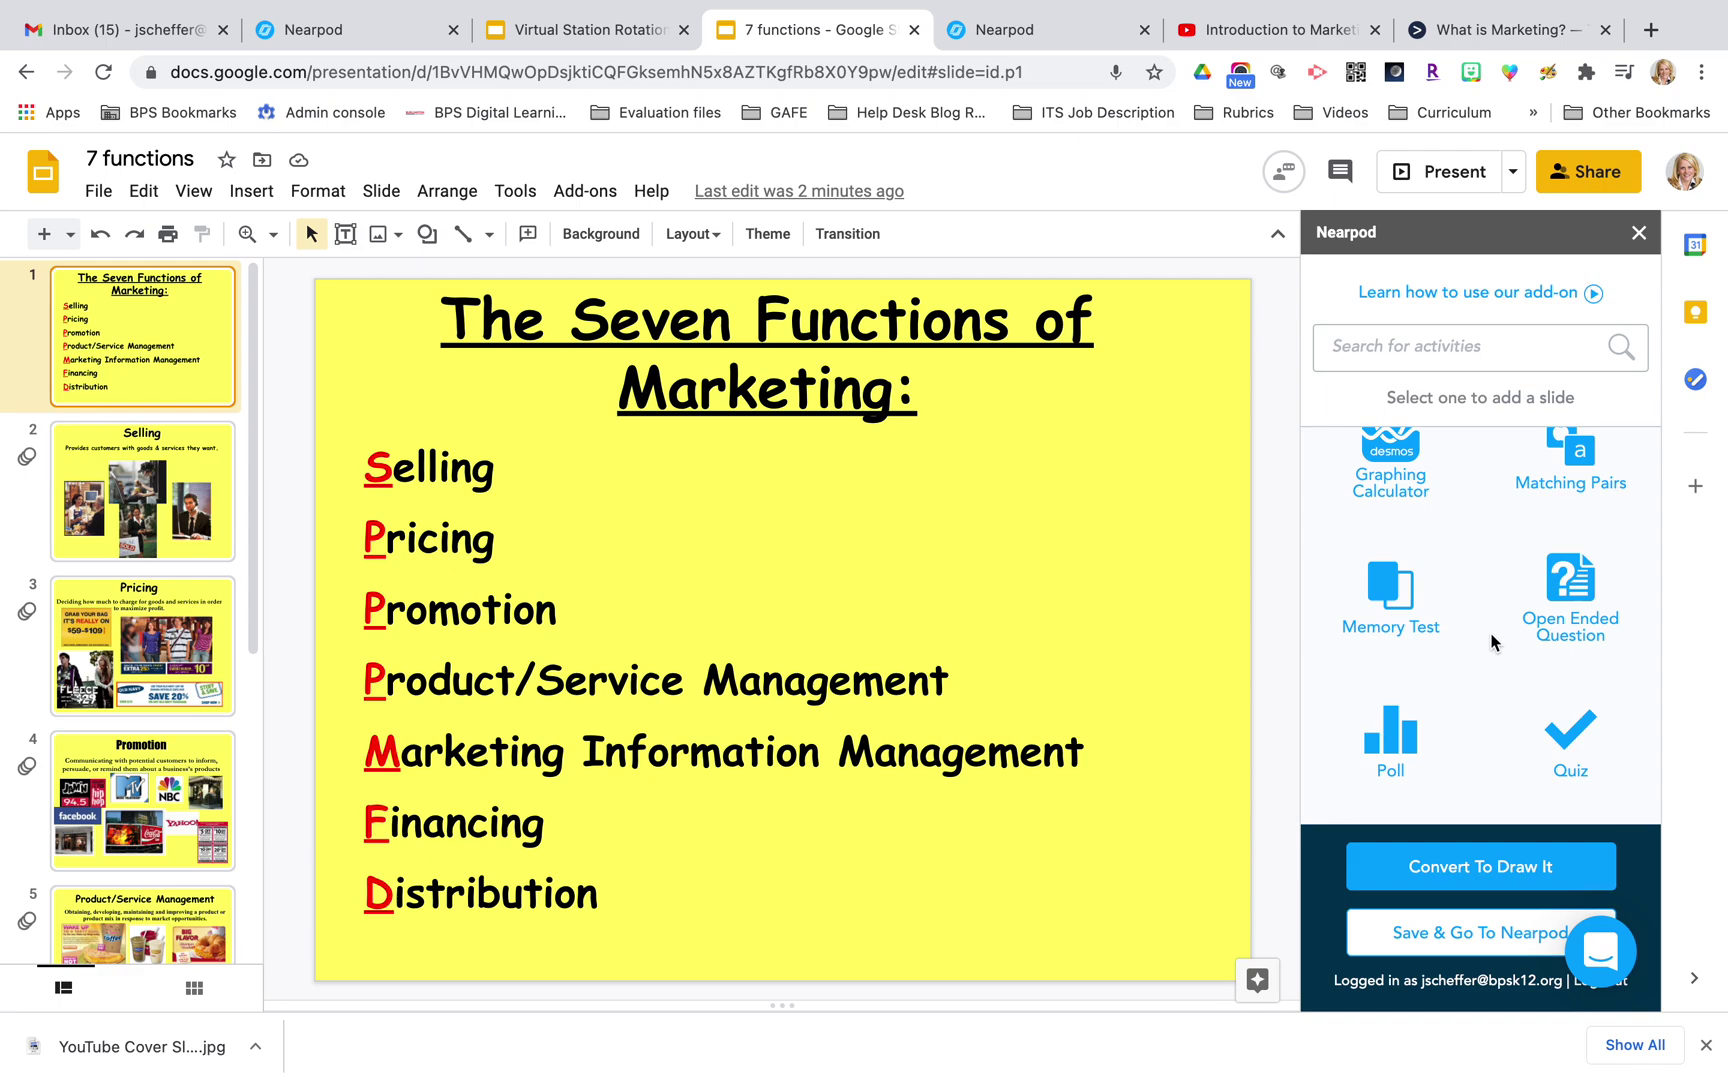
{"action": "scroll", "coordinate": [1490, 632], "scroll_direction": "up", "scroll_amount": 2}
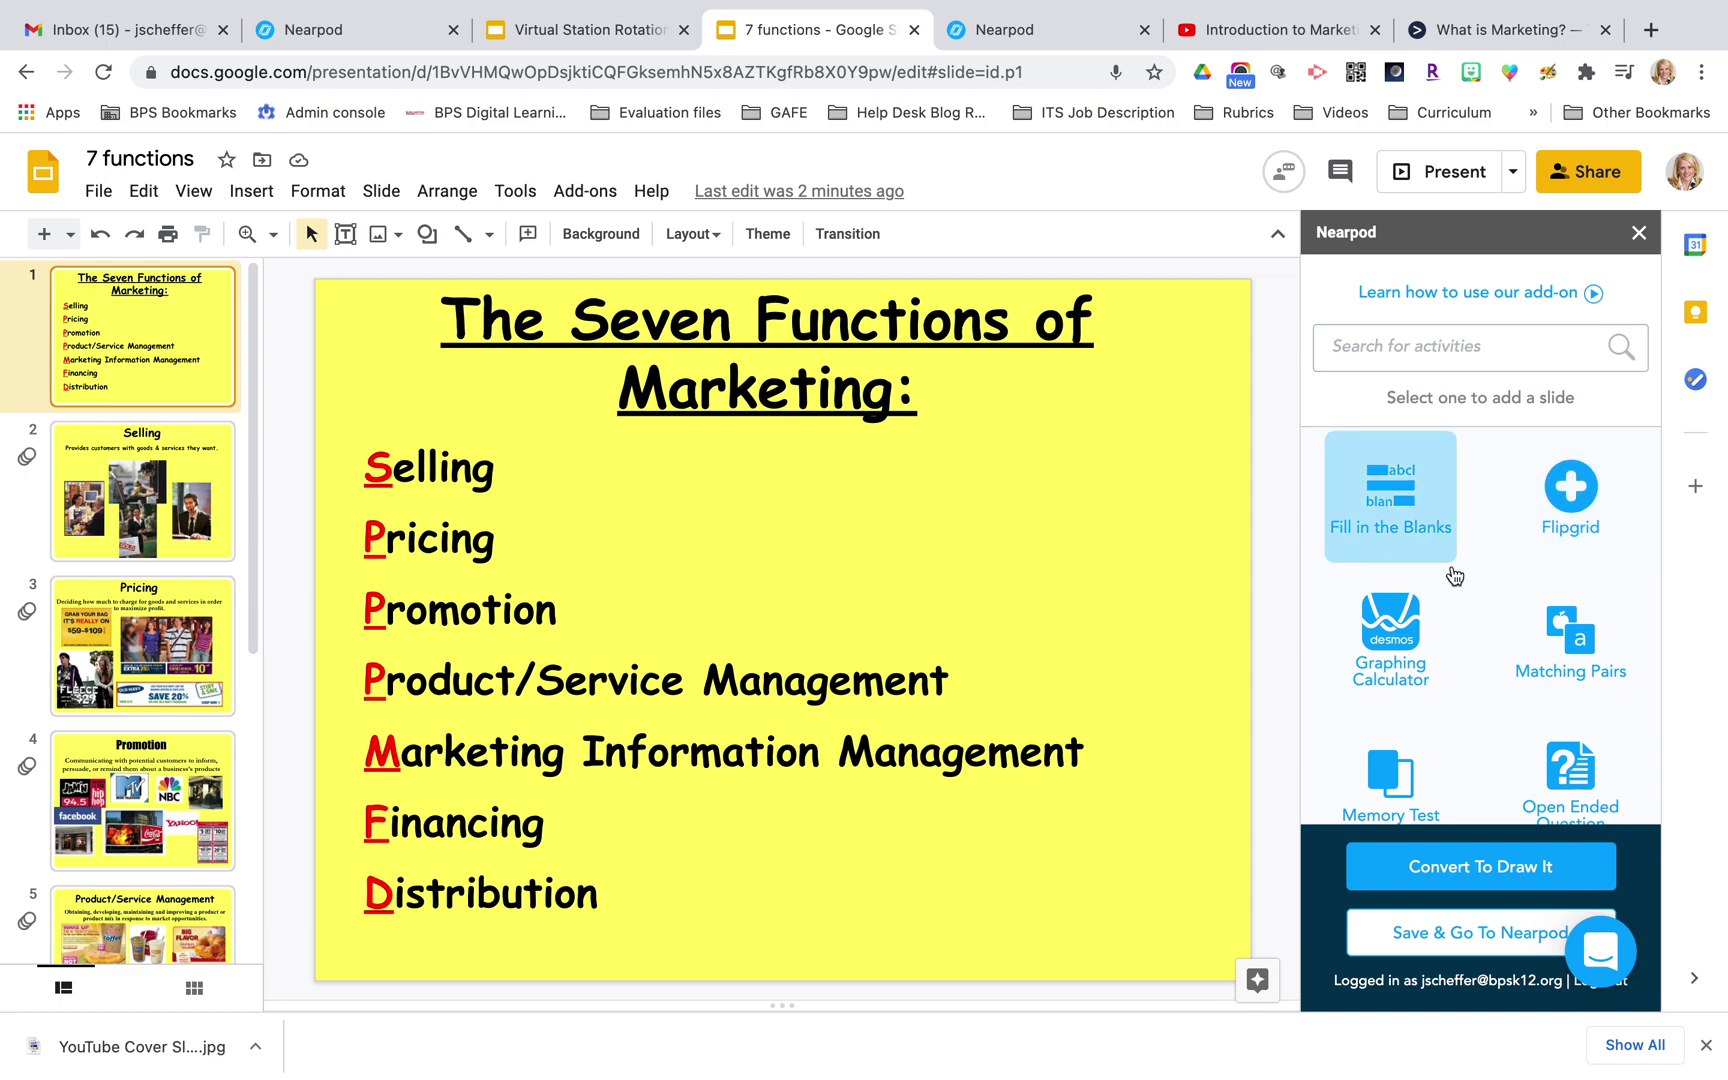
{"action": "scroll", "coordinate": [1459, 596], "scroll_direction": "down", "scroll_amount": 3}
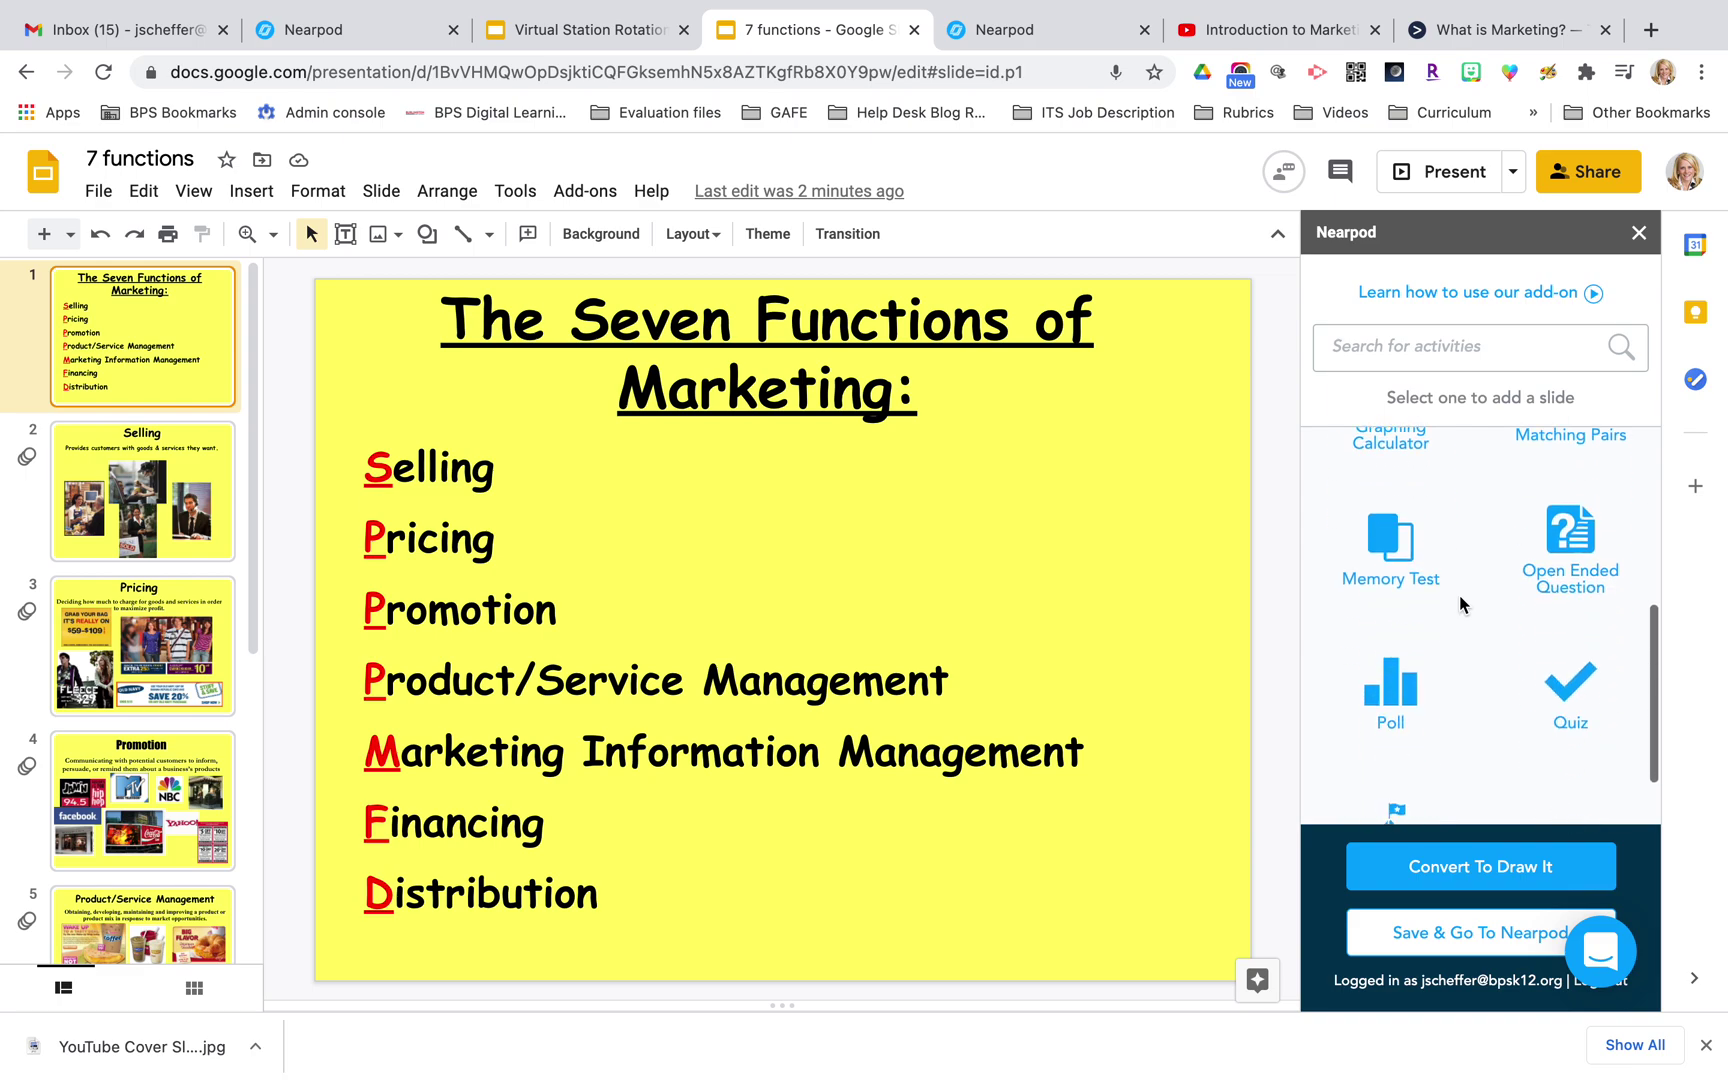
{"action": "scroll", "coordinate": [1459, 596], "scroll_direction": "down", "scroll_amount": 1}
{"action": "scroll", "coordinate": [1459, 596], "scroll_direction": "up", "scroll_amount": 3}
{"action": "scroll", "coordinate": [1459, 595], "scroll_direction": "up", "scroll_amount": 4}
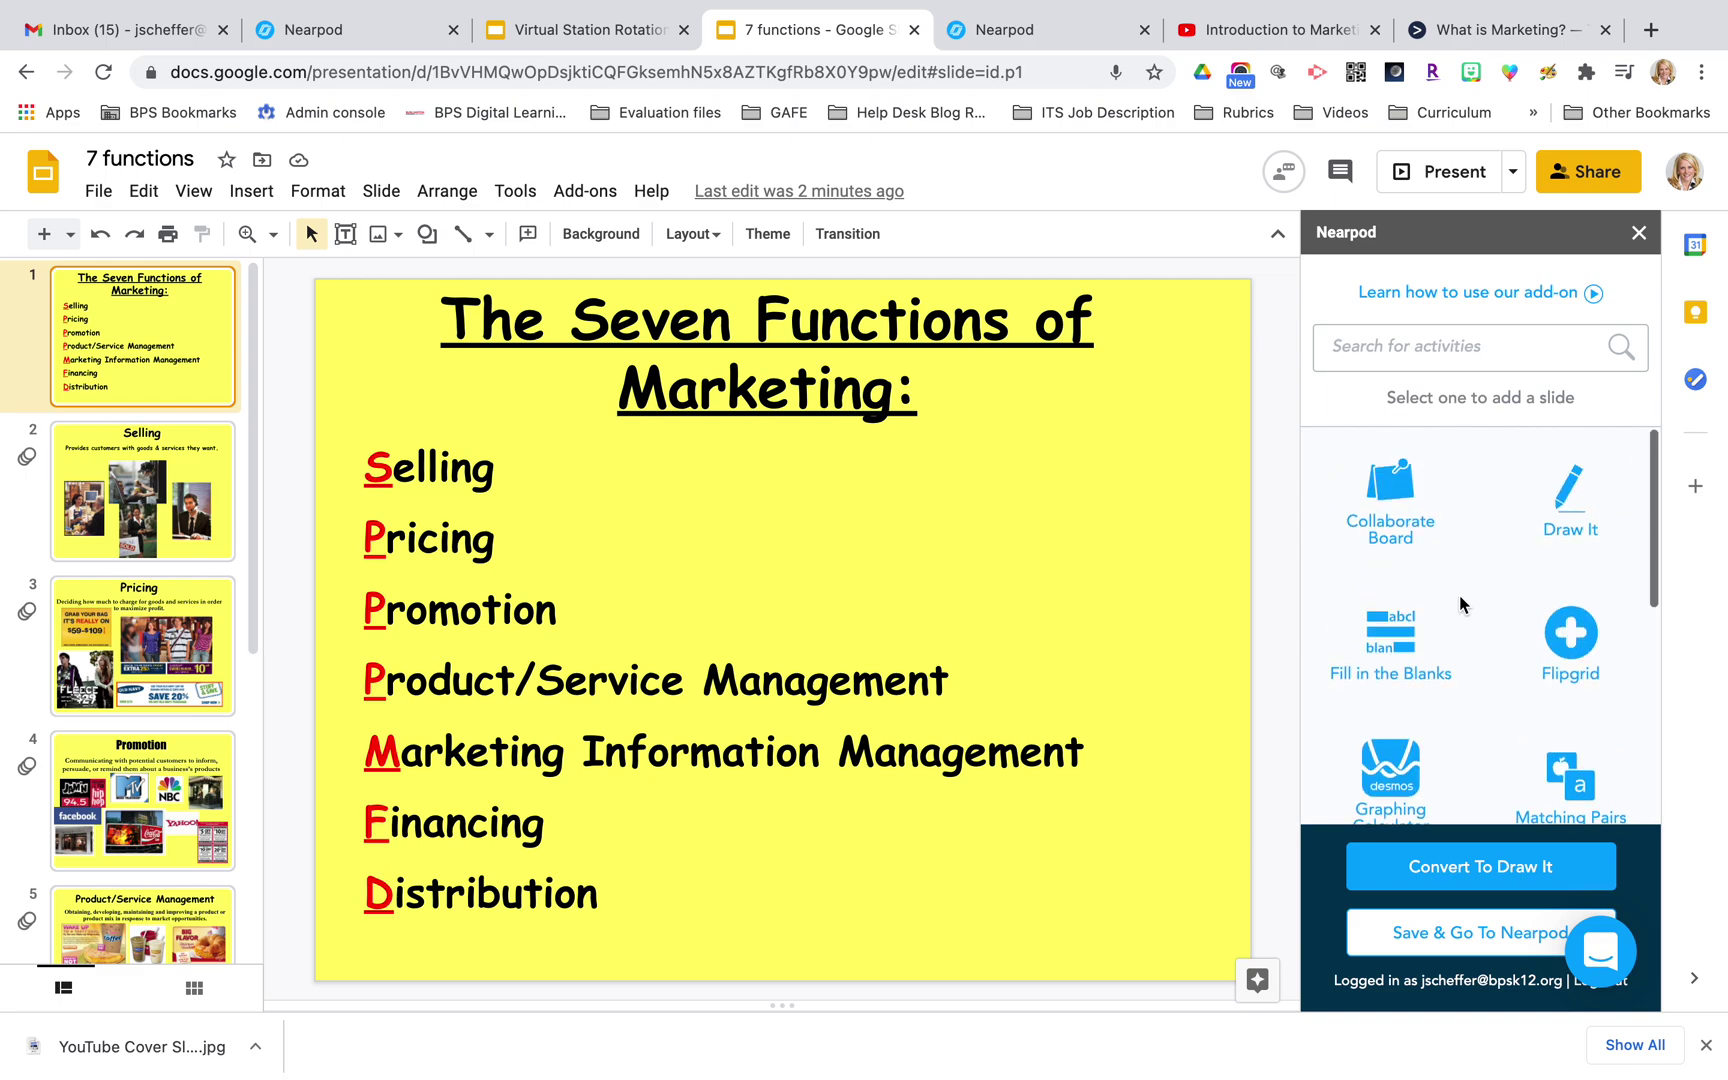
{"action": "left_click", "coordinate": [1384, 502]}
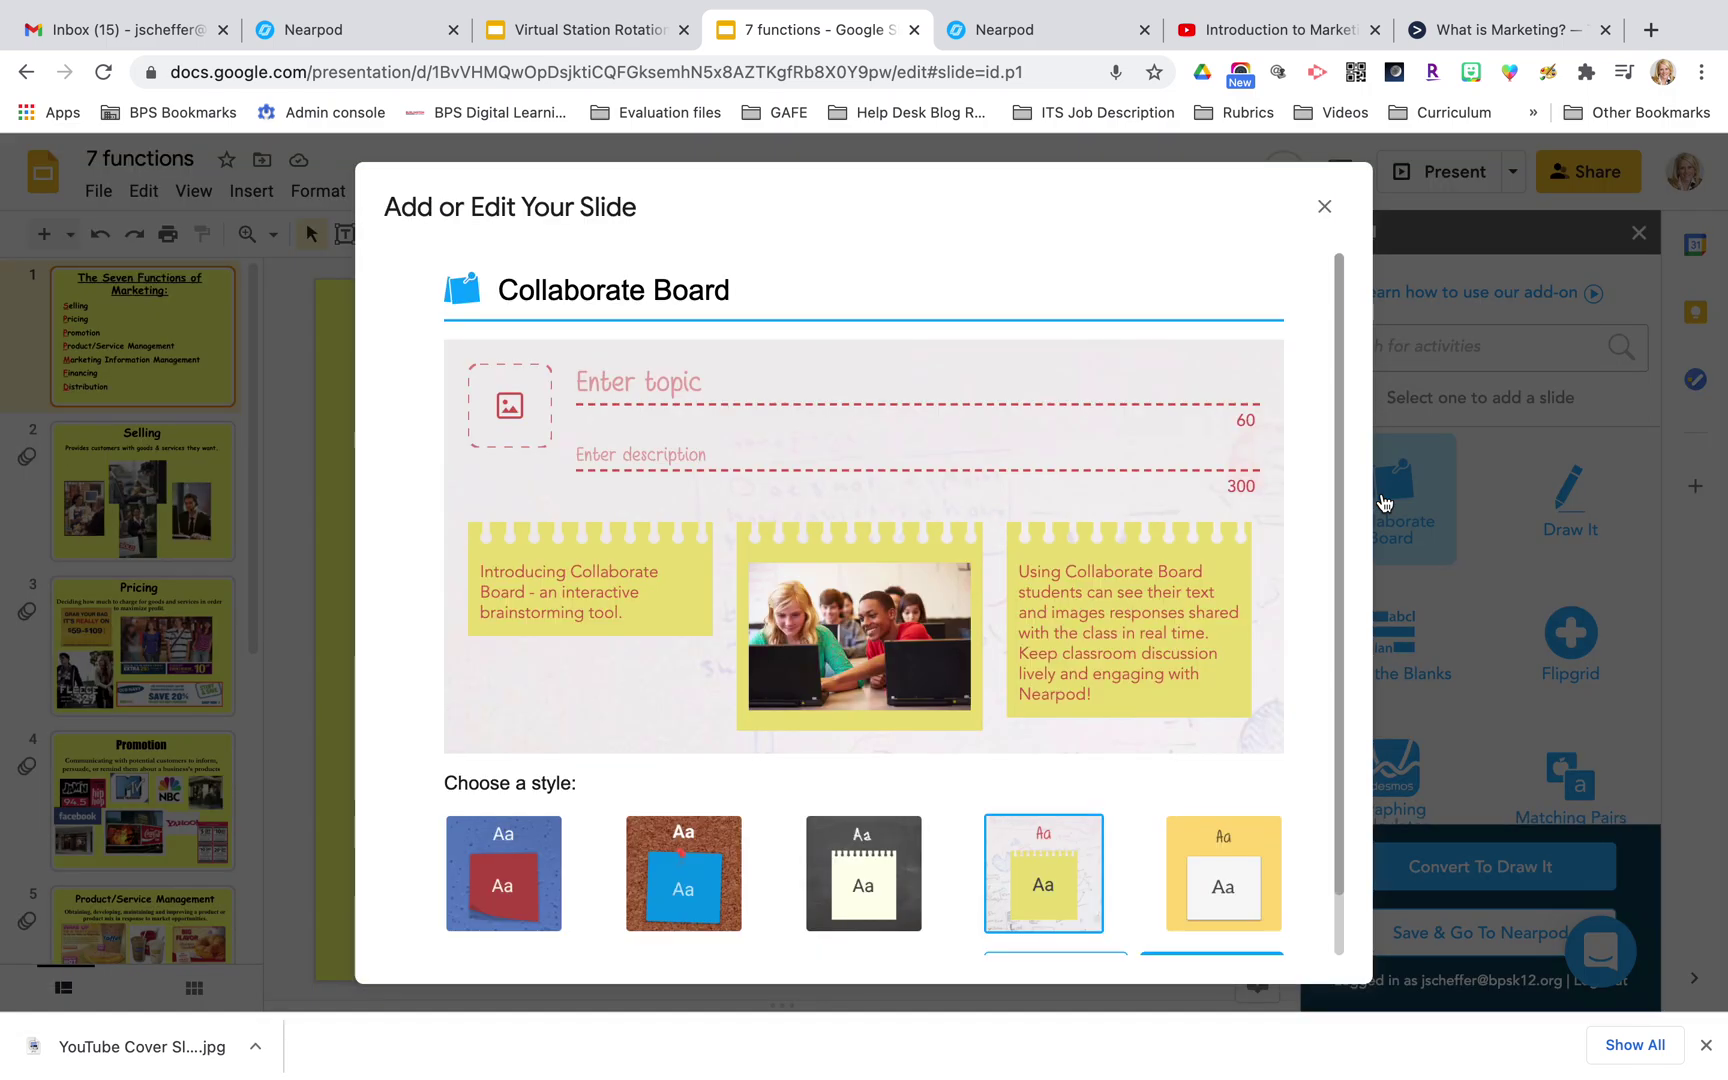
- Enter the topic 'How would you define marketing?' and save the Collaborate Board slide
{"action": "left_click", "coordinate": [860, 384]}
{"action": "type", "text": "How would yo"}
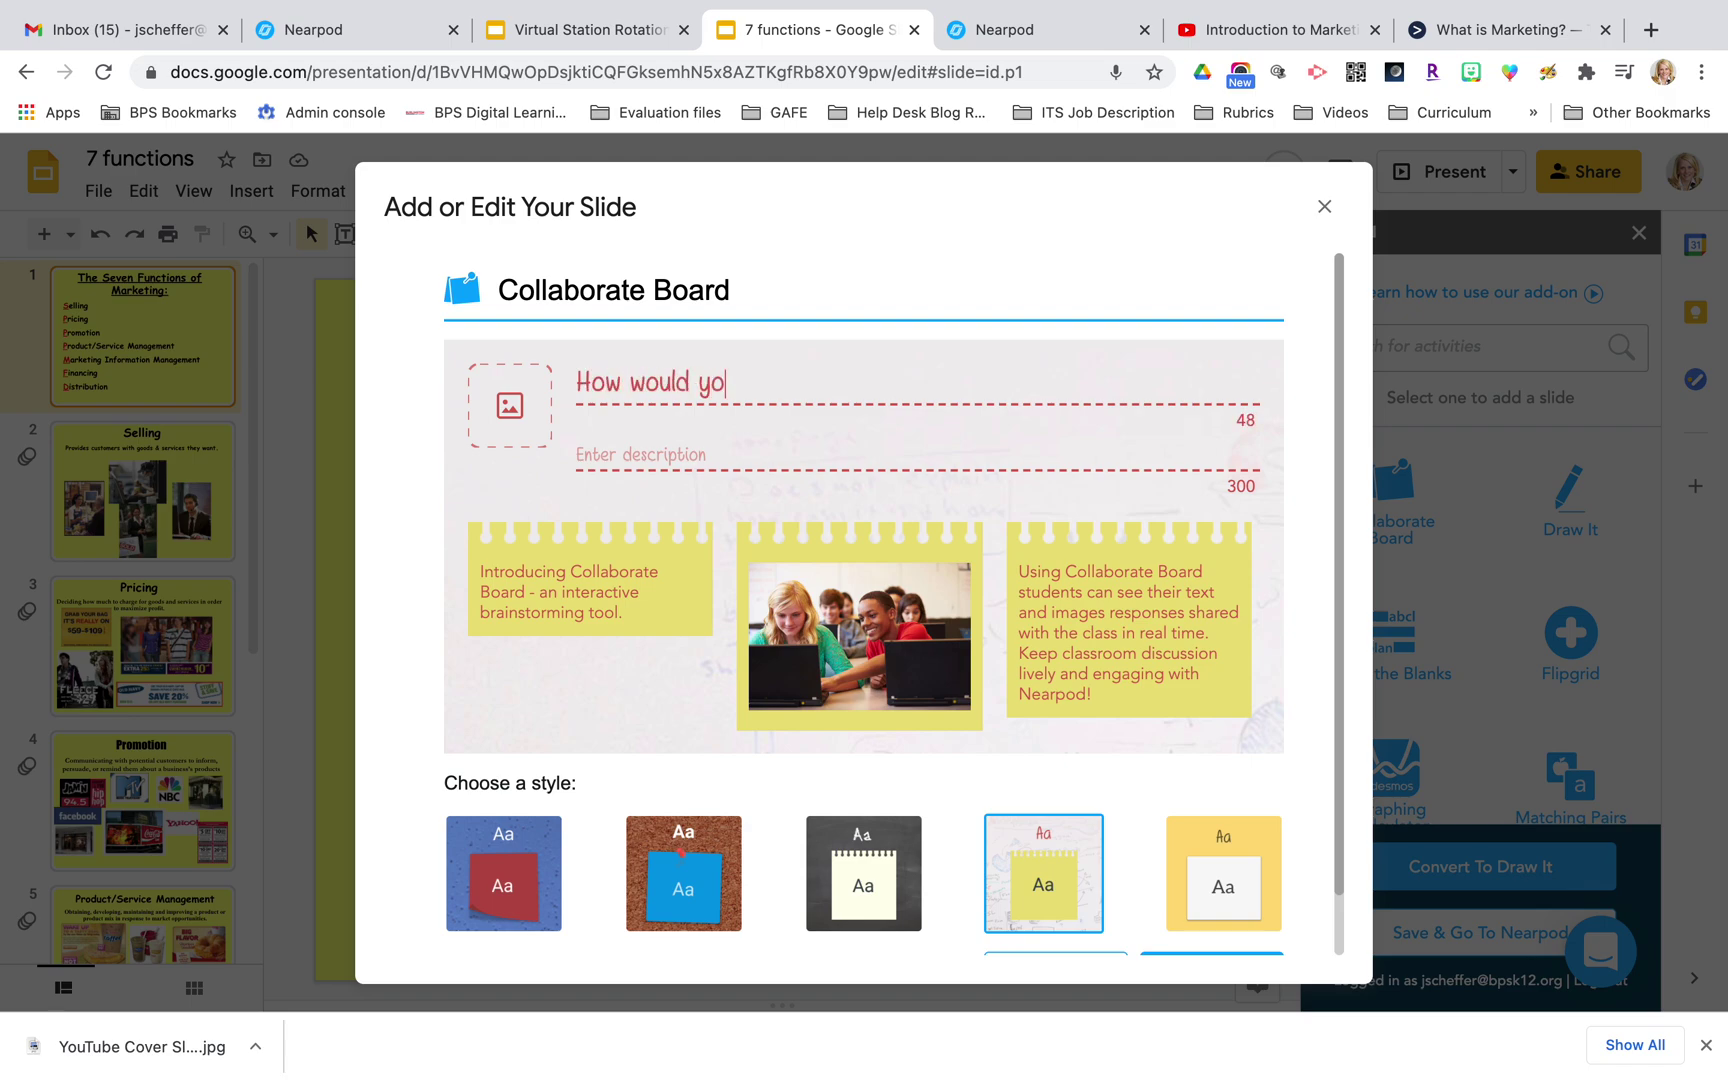
{"action": "type", "text": "u define mar"}
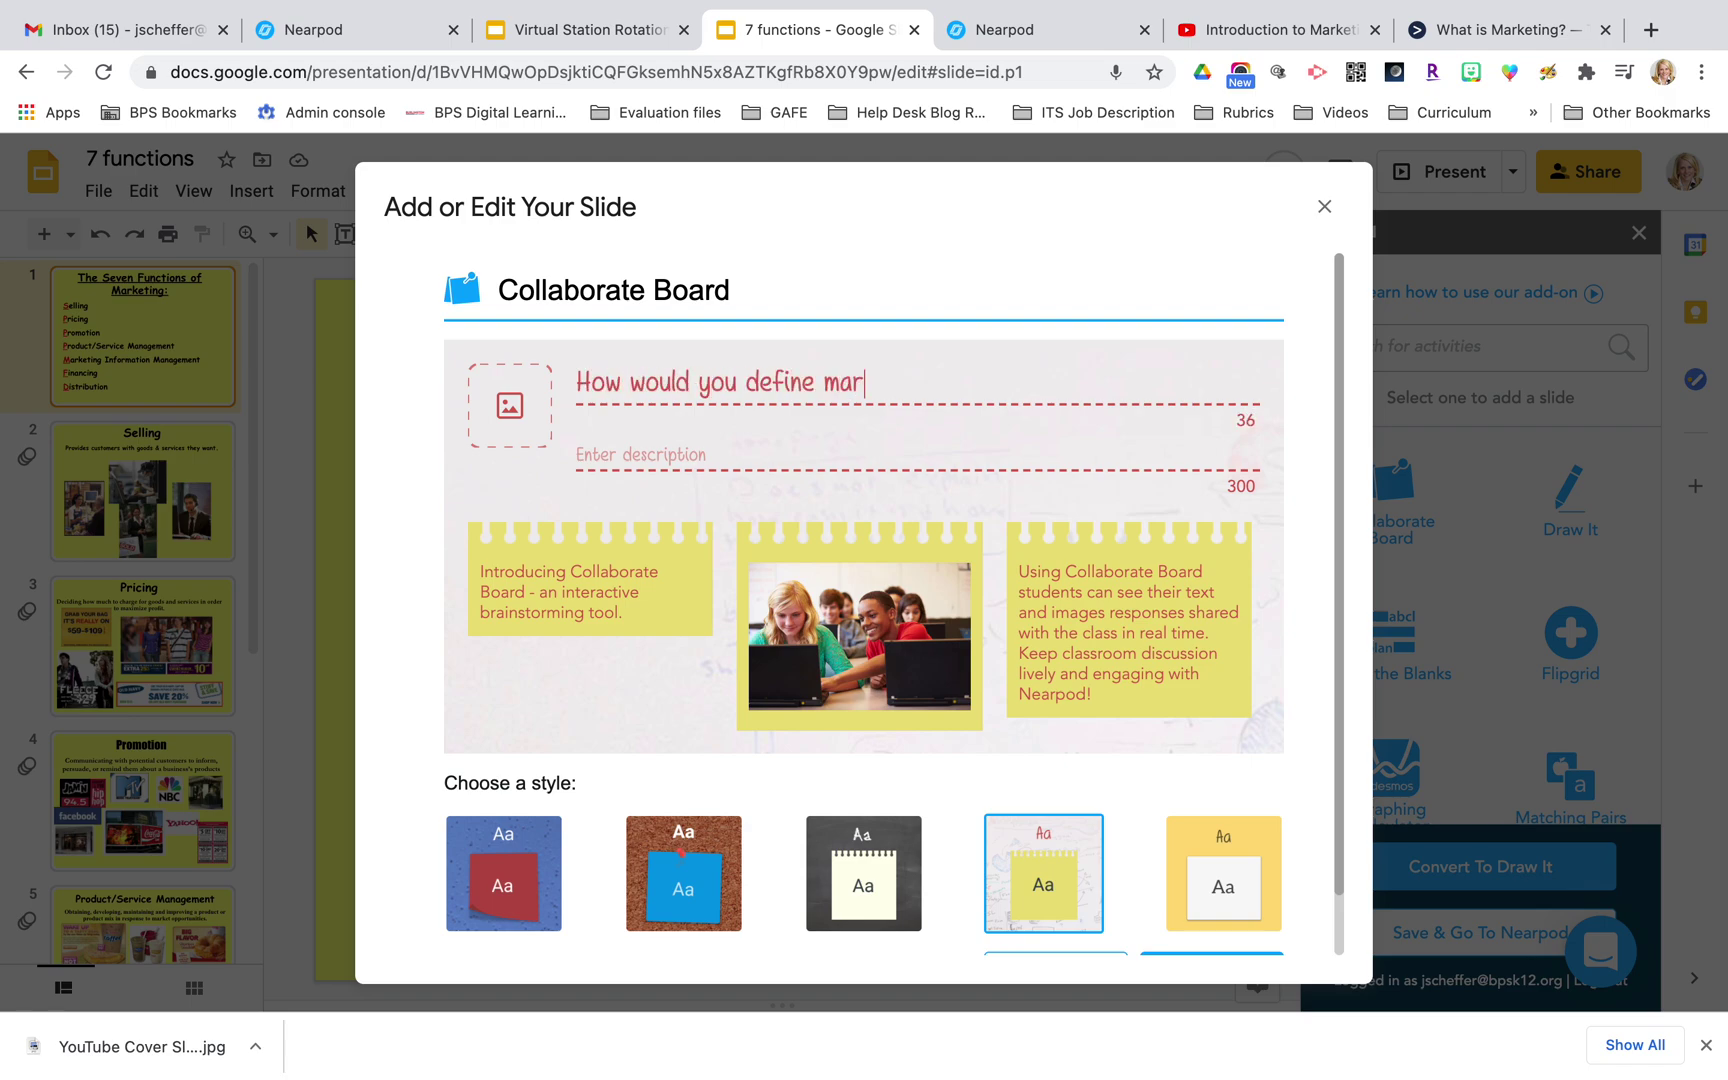
{"action": "type", "text": "keting?"}
{"action": "scroll", "coordinate": [930, 642], "scroll_direction": "down", "scroll_amount": 1}
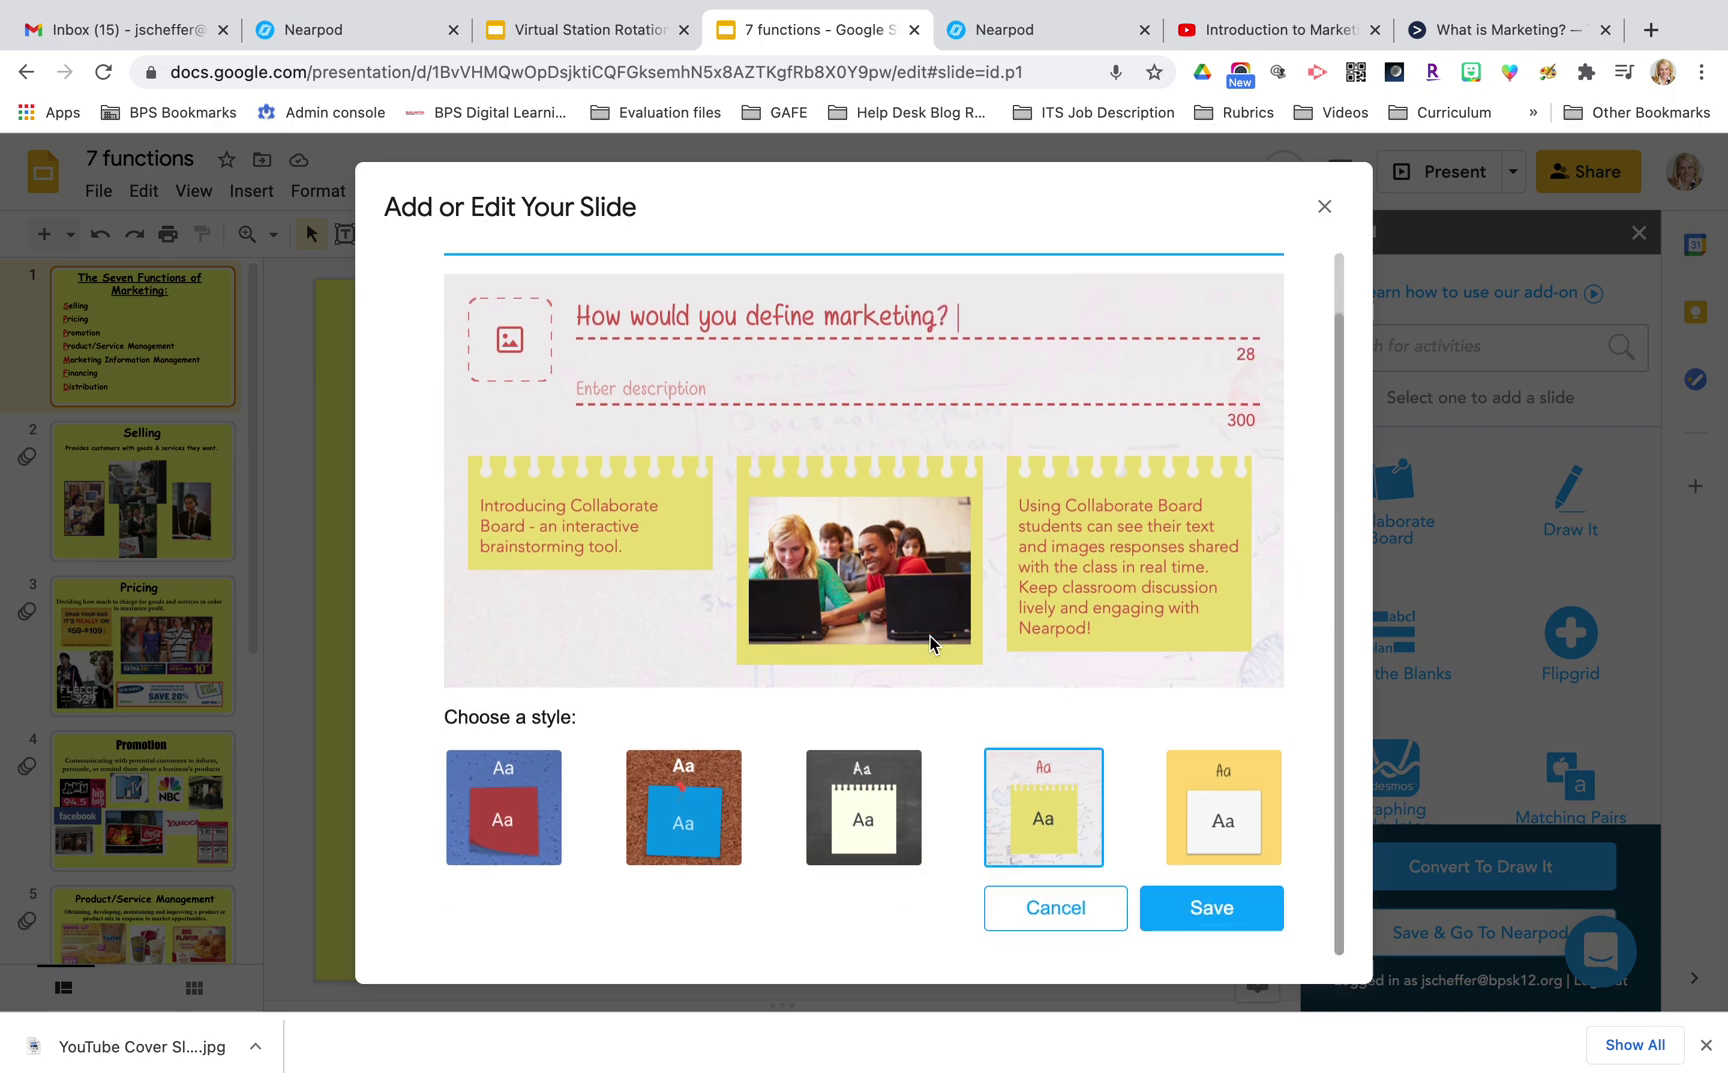
{"action": "left_click", "coordinate": [1203, 908]}
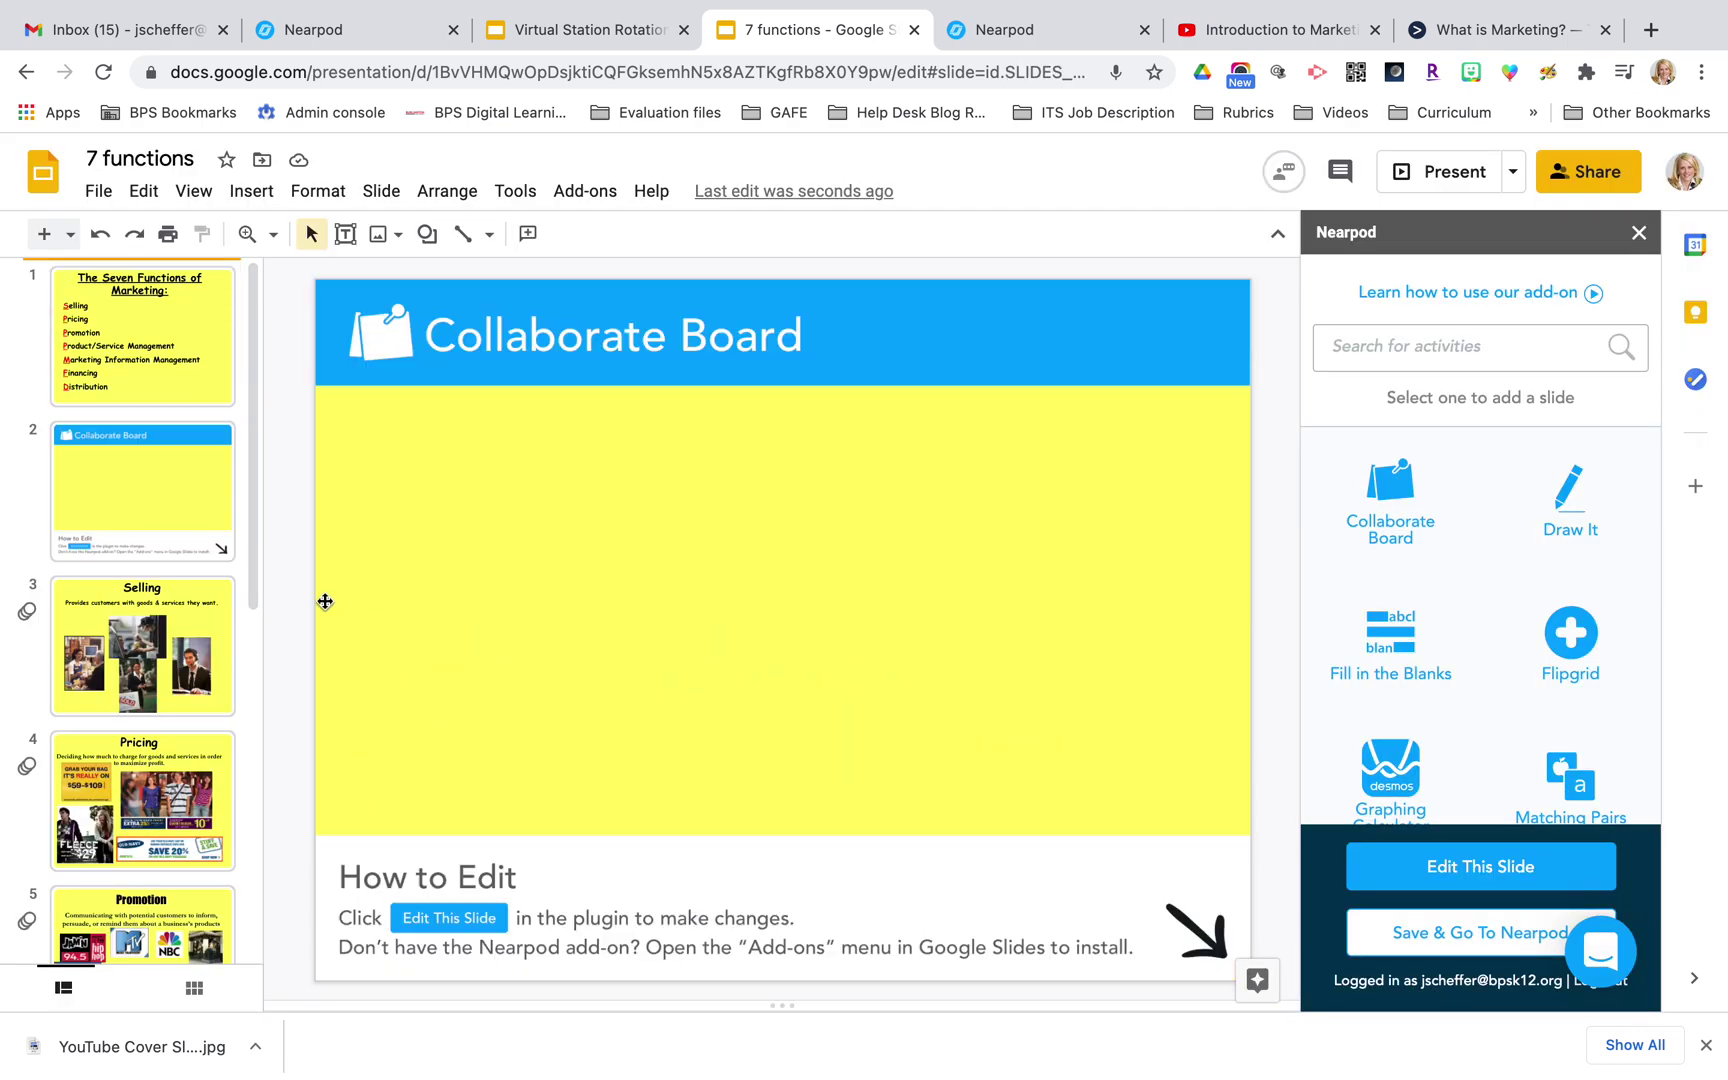
- Drag the Collaborate Board thumbnail above the Seven Functions of Marketing slide
{"action": "left_click_drag", "start_coordinate": [155, 519], "coordinate": [176, 319]}
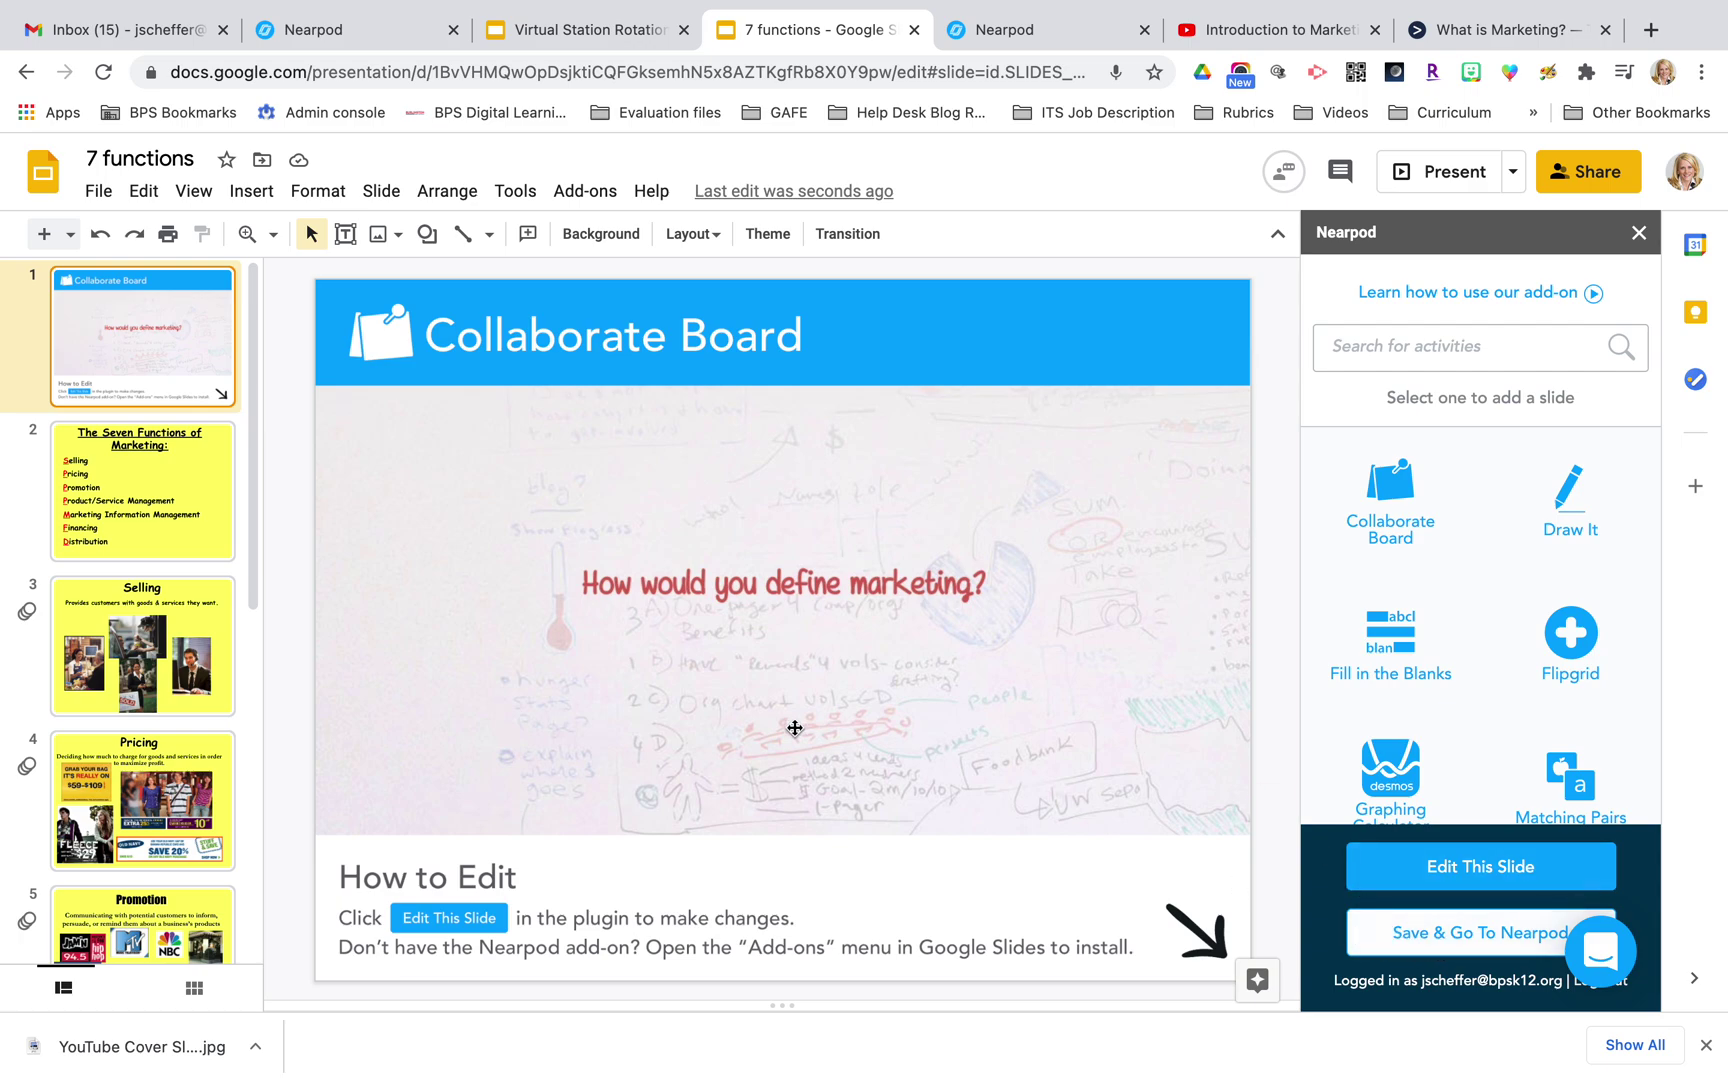
{"action": "scroll", "coordinate": [172, 880], "scroll_direction": "down", "scroll_amount": 6}
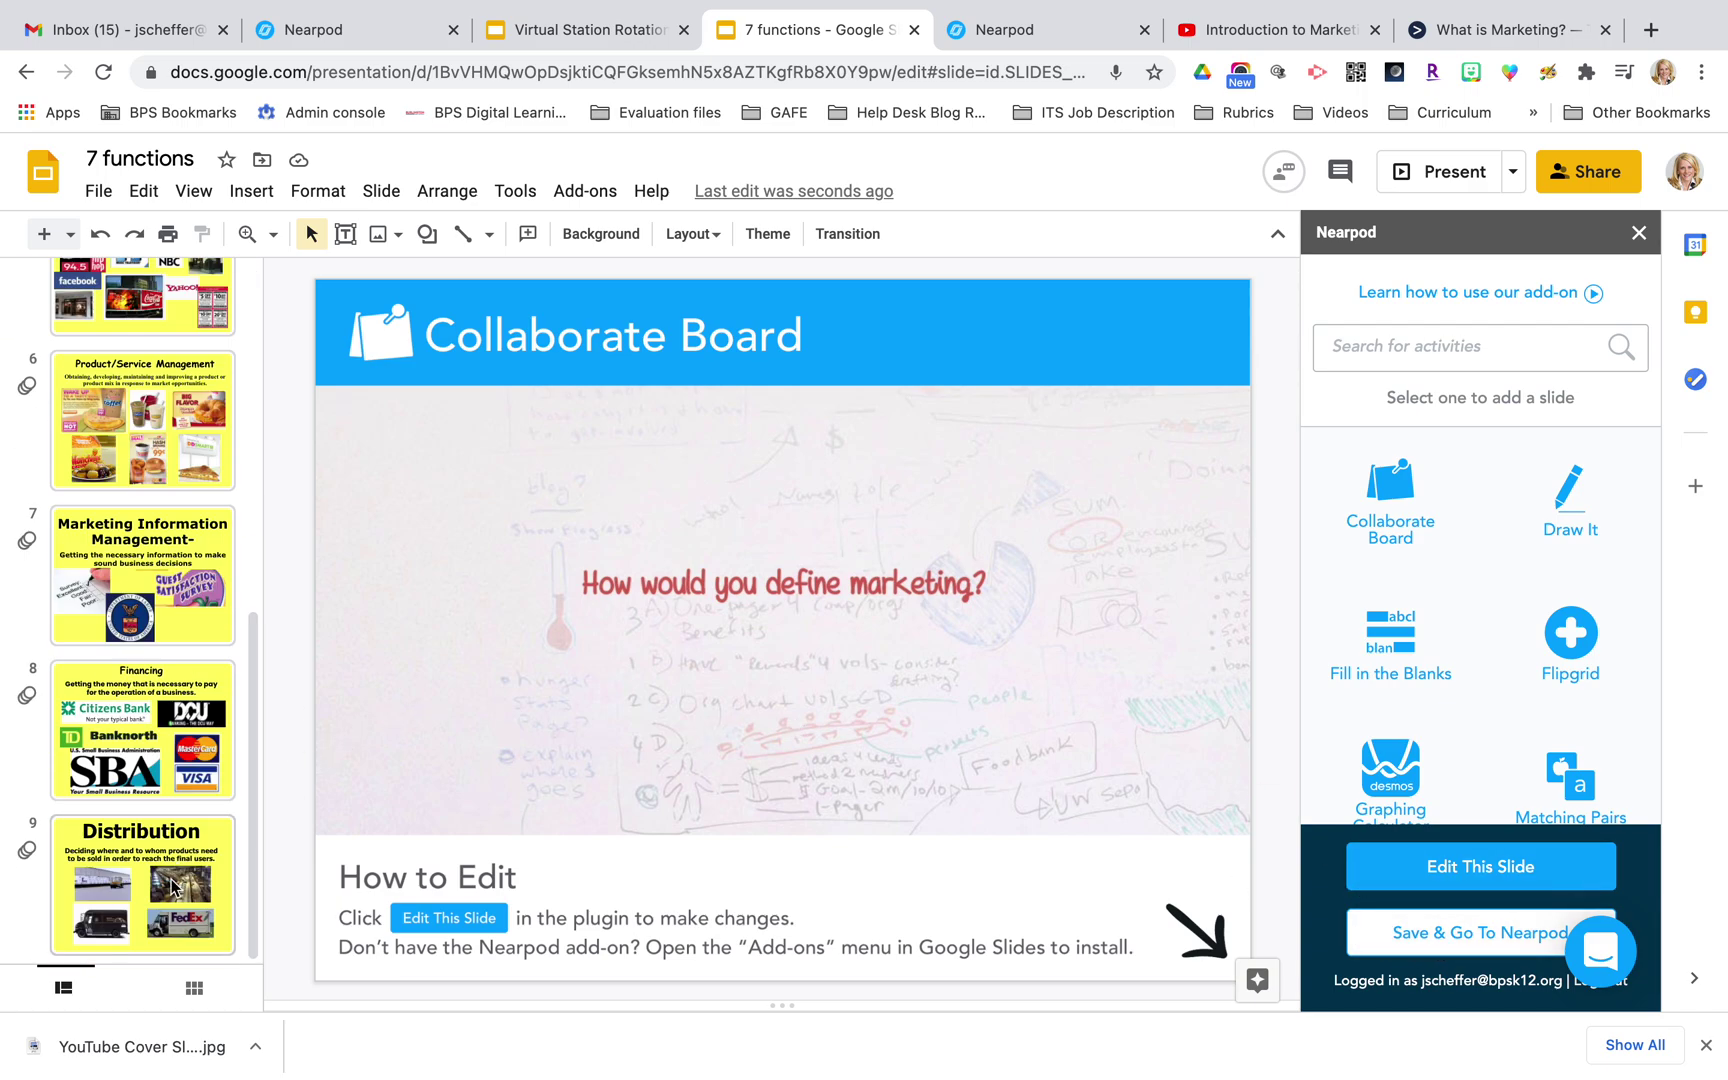
- Select the Distribution slide and add a Nearpod Open Ended Question
{"action": "left_click", "coordinate": [170, 890]}
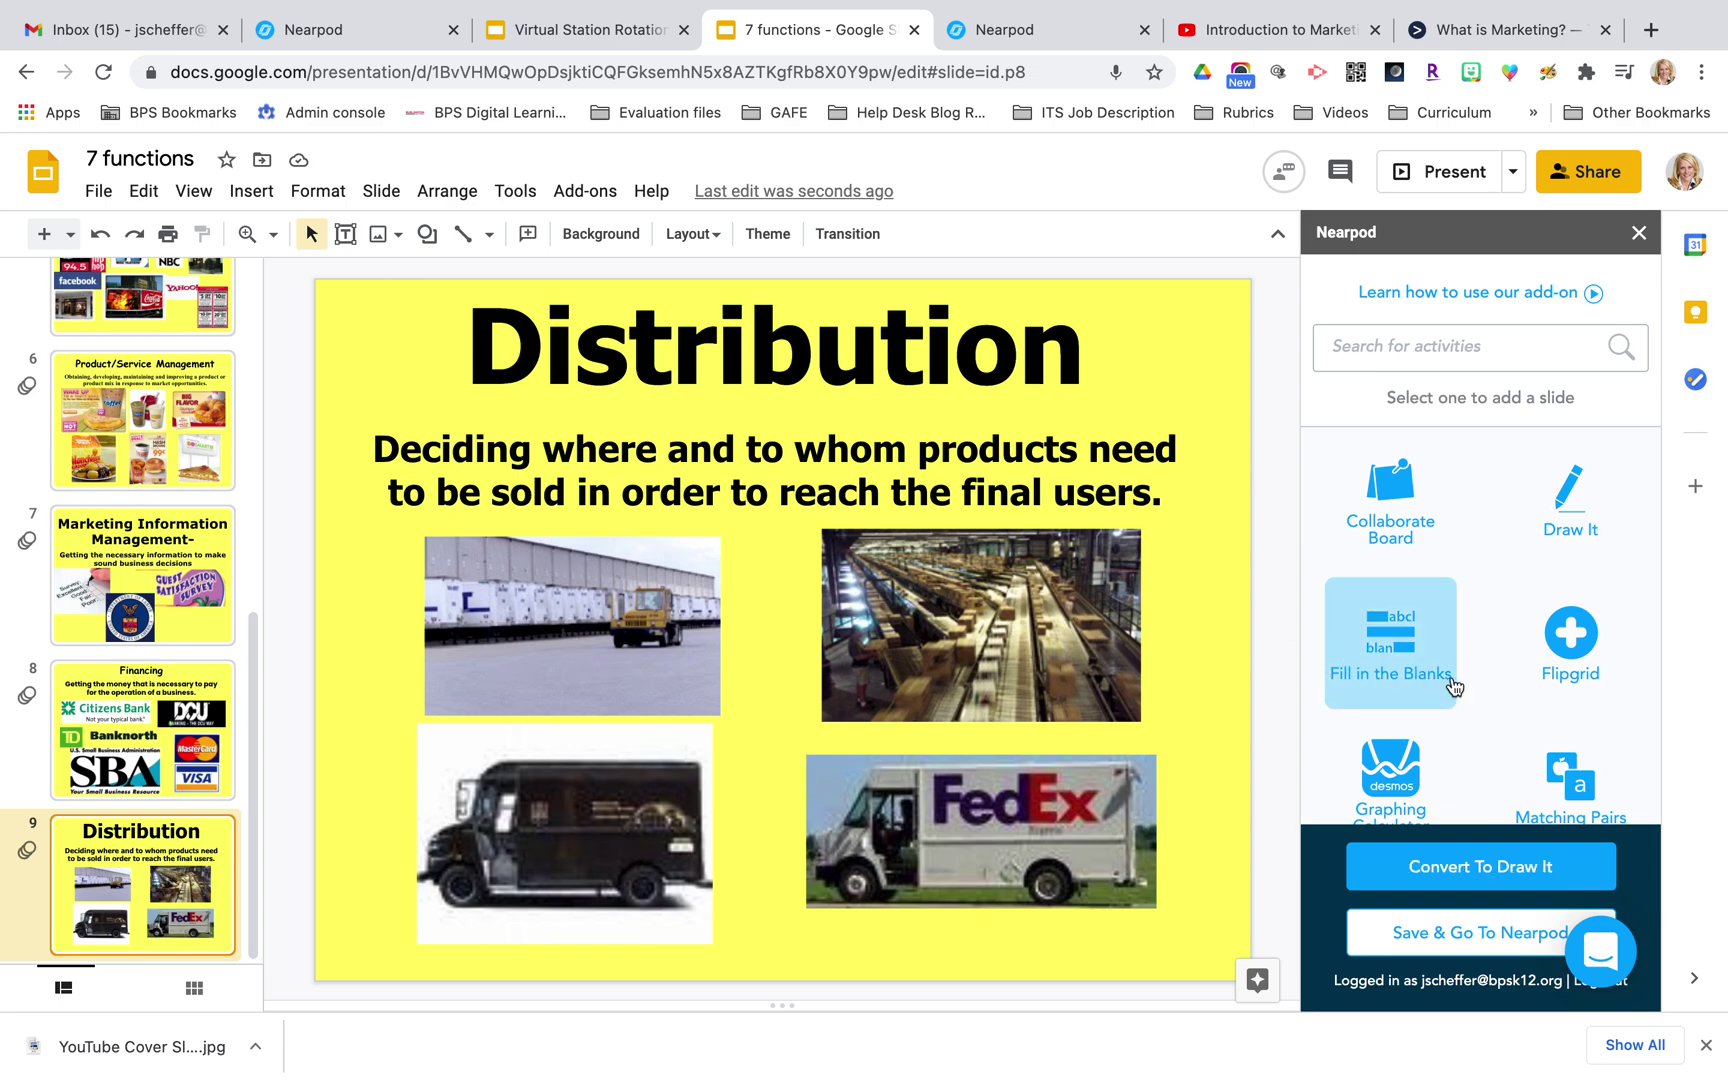
{"action": "scroll", "coordinate": [1440, 670], "scroll_direction": "down", "scroll_amount": 5}
{"action": "scroll", "coordinate": [1454, 686], "scroll_direction": "down", "scroll_amount": 1}
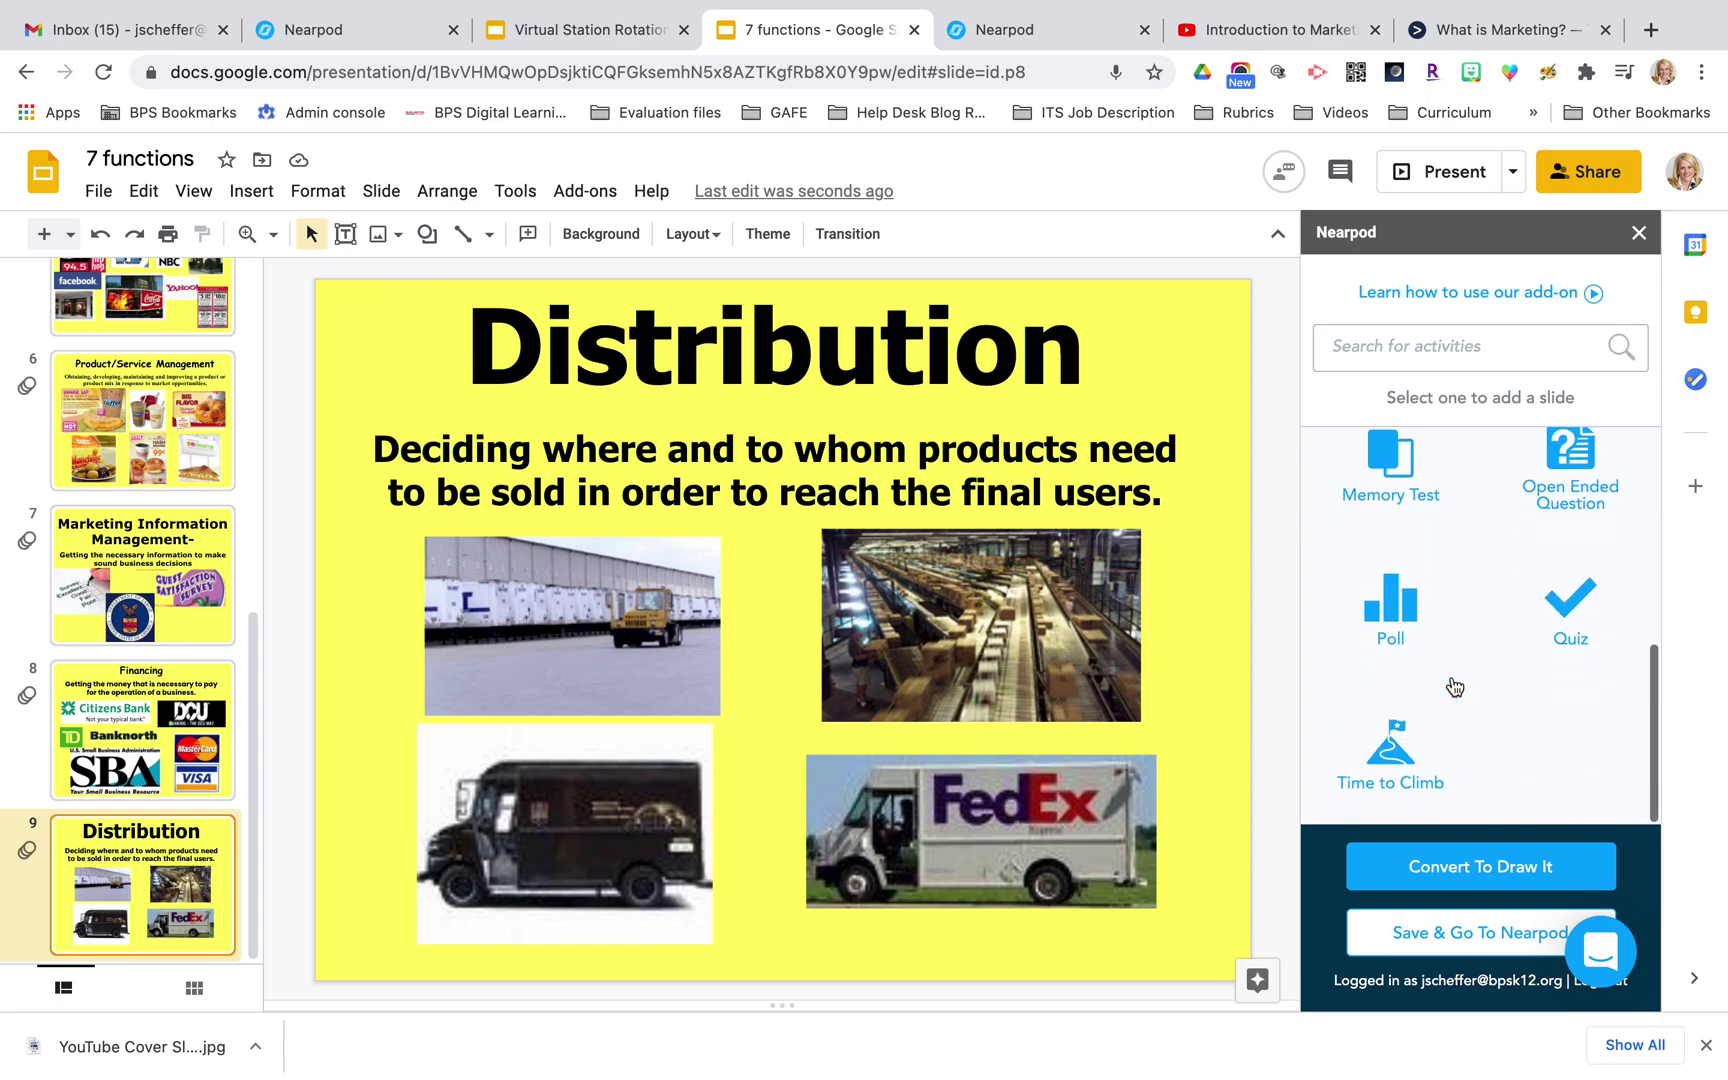
{"action": "left_click", "coordinate": [1553, 478]}
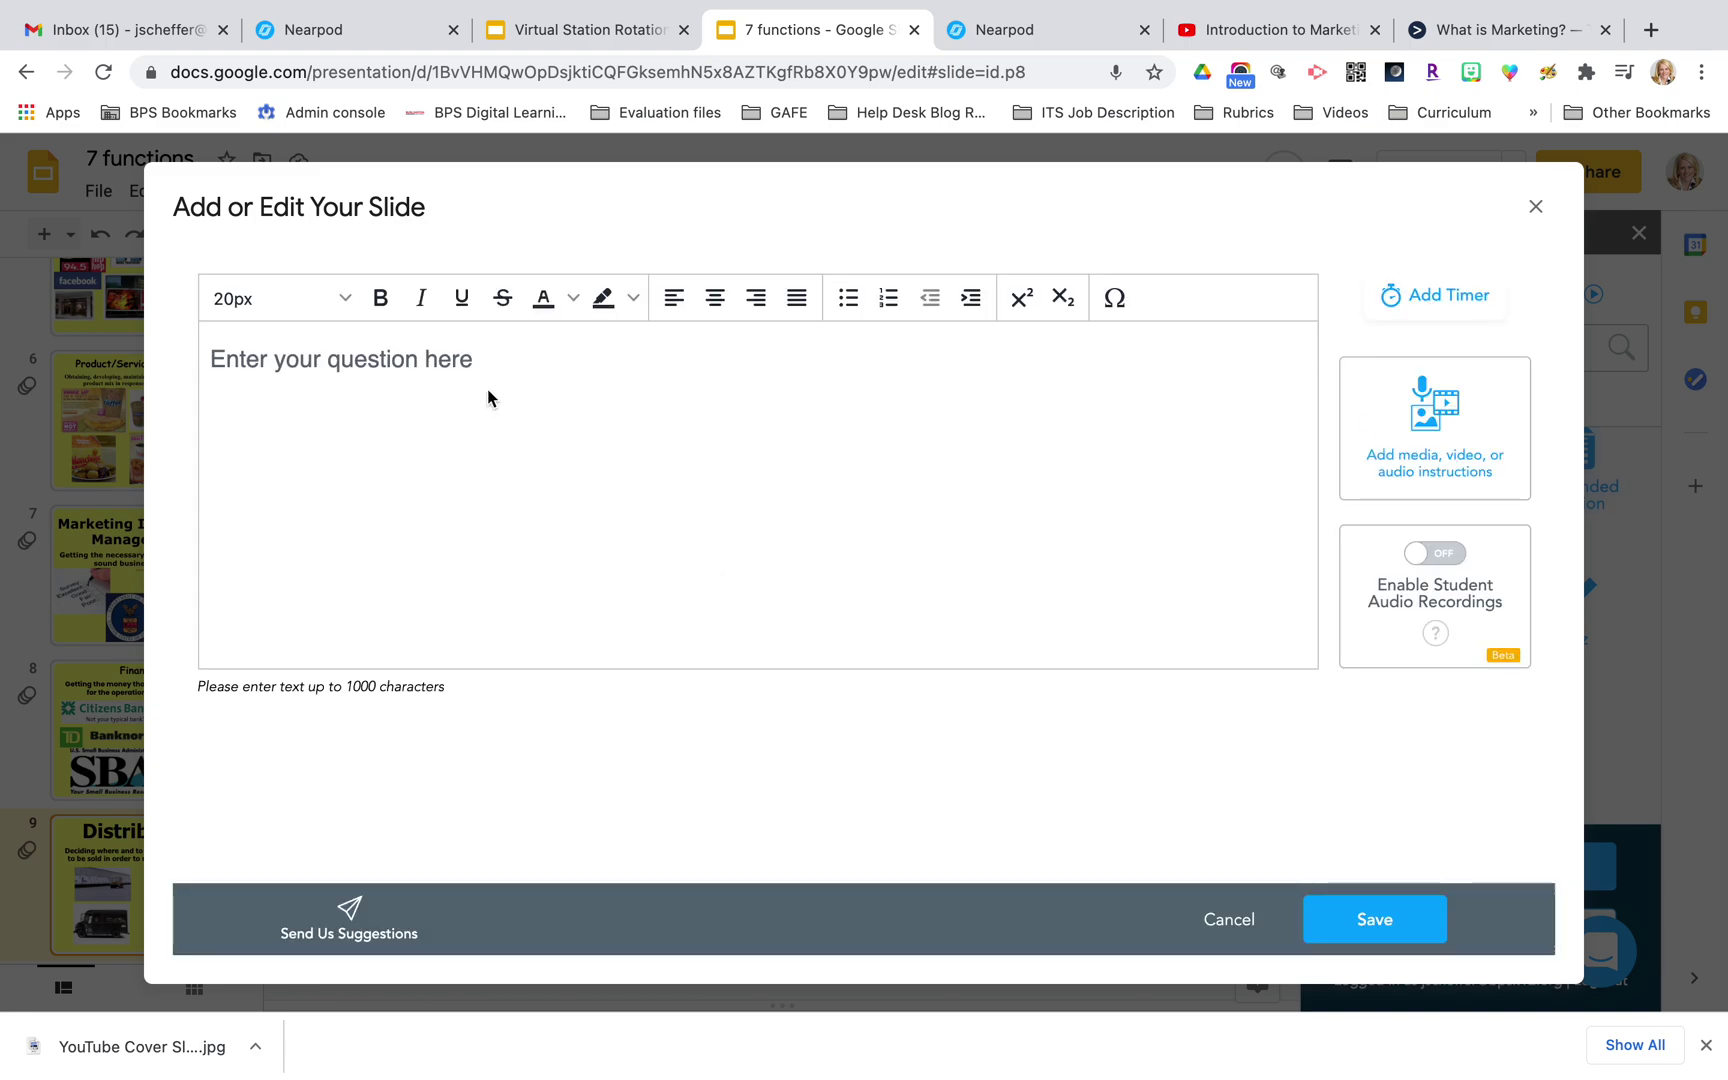
- Type the question 'What surprised you about the different functions of marketing?'
{"action": "left_click", "coordinate": [488, 397]}
{"action": "type", "text": "What "}
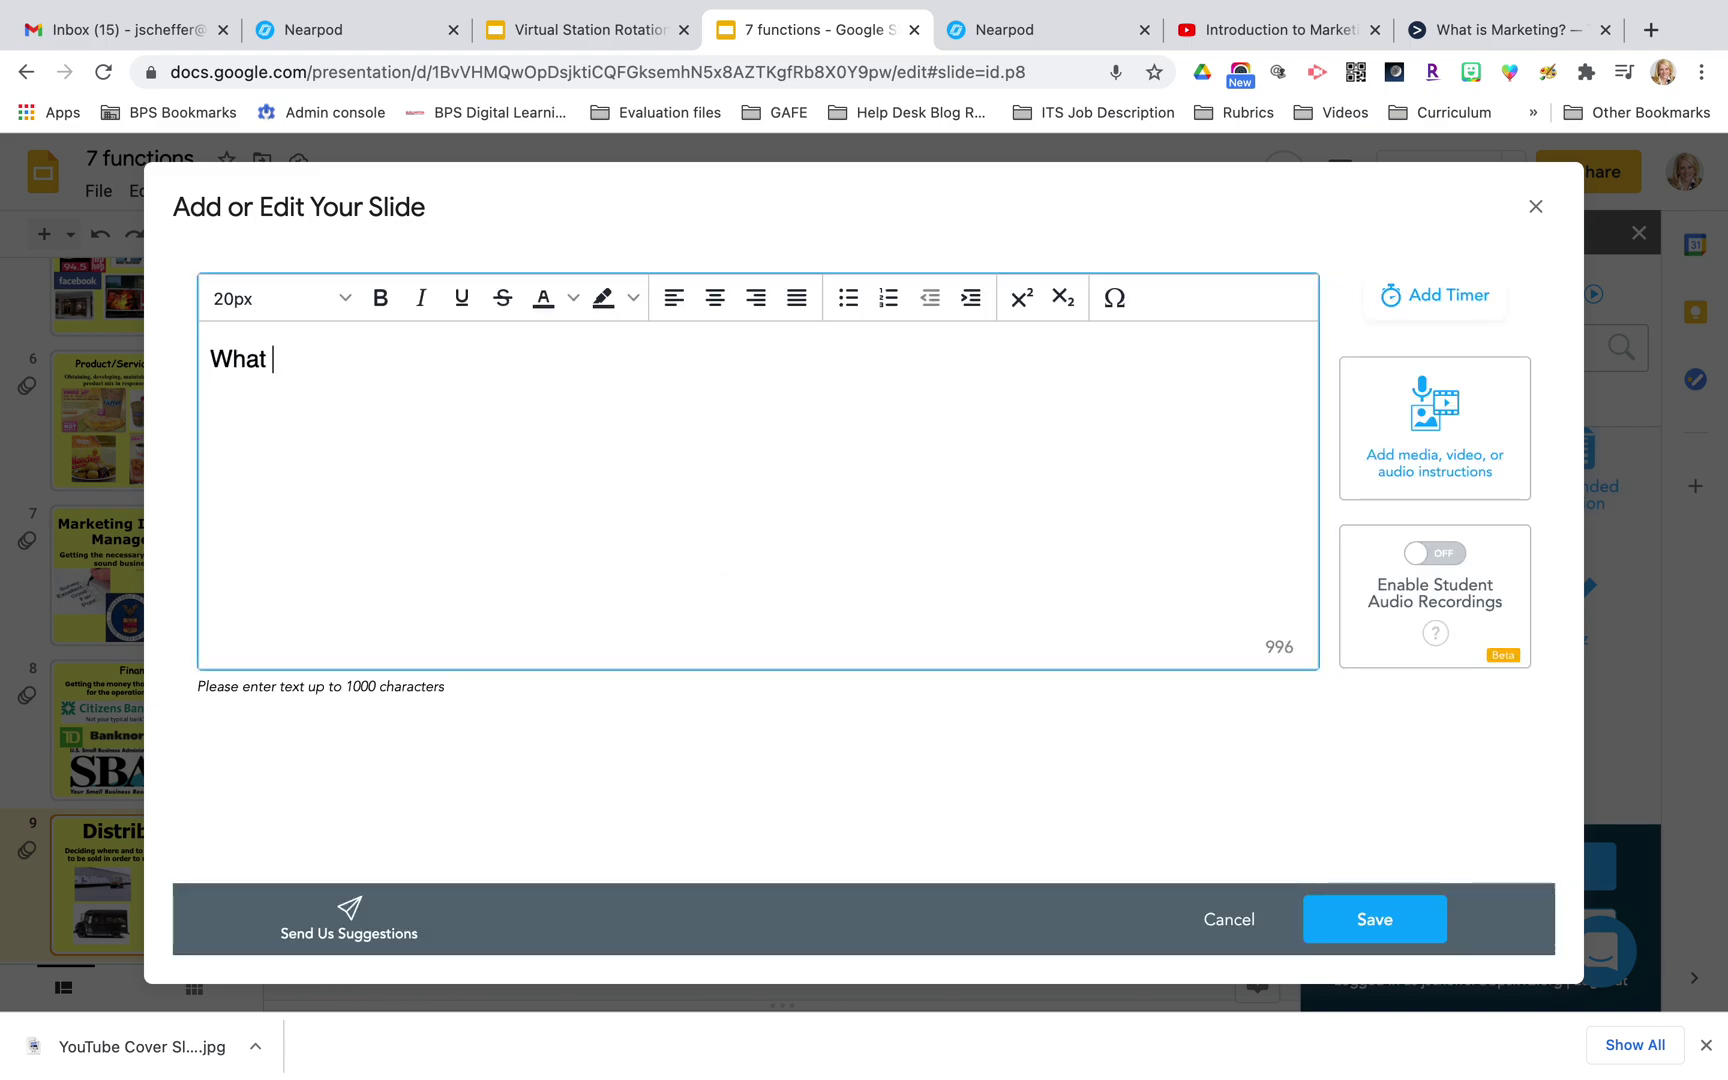
{"action": "type", "text": "s"}
{"action": "type", "text": "urp"}
{"action": "key", "text": "BackSpace"}
{"action": "type", "text": "pris"}
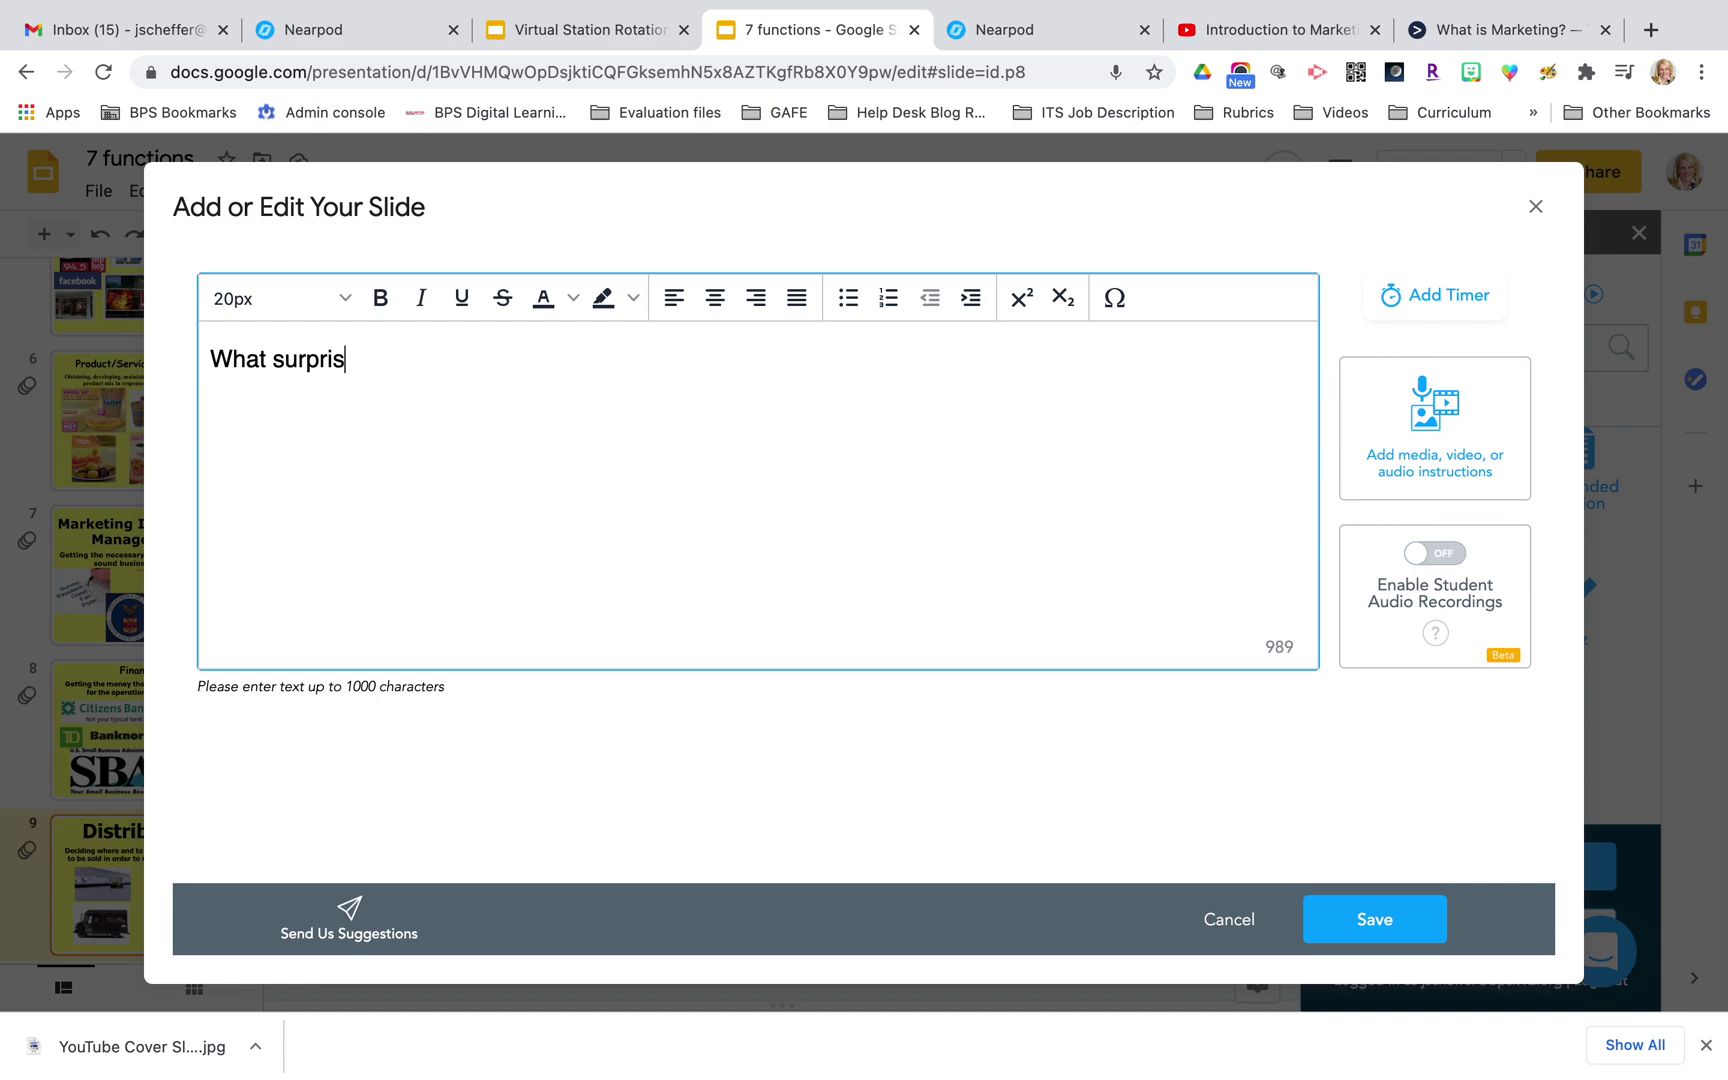
{"action": "type", "text": "ed you about the di"}
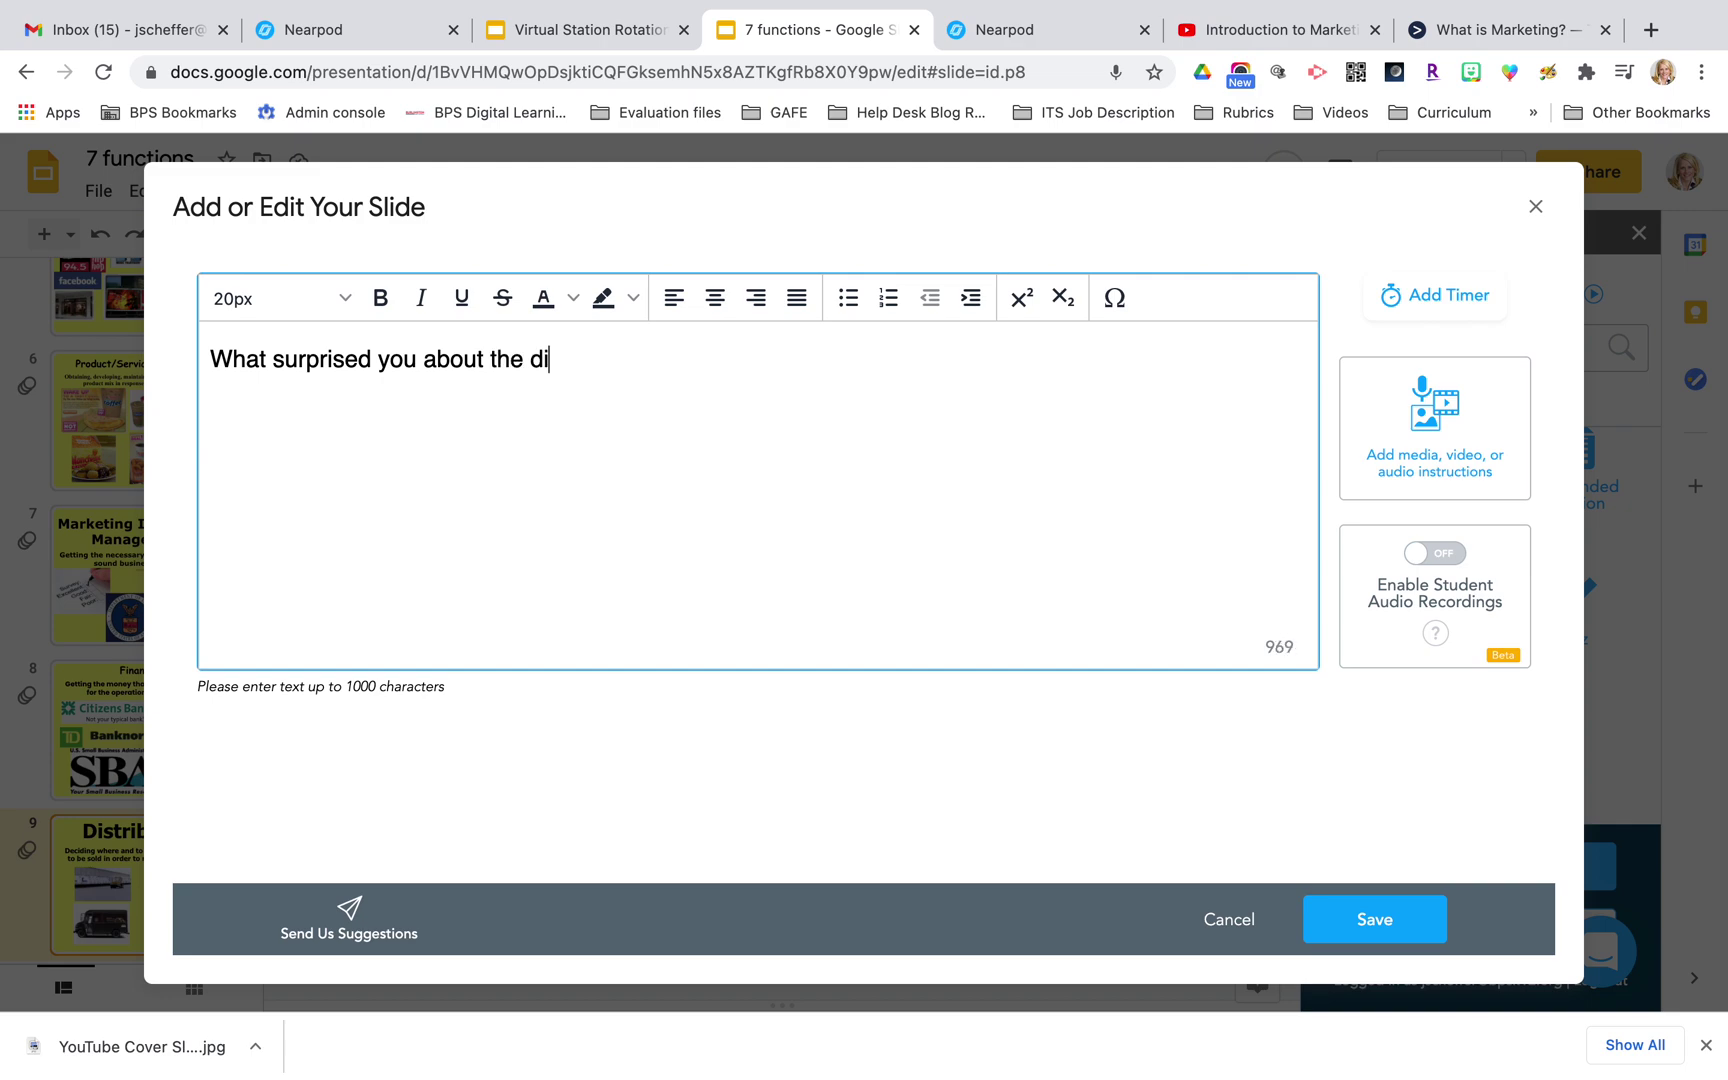
{"action": "type", "text": "fferent funct"}
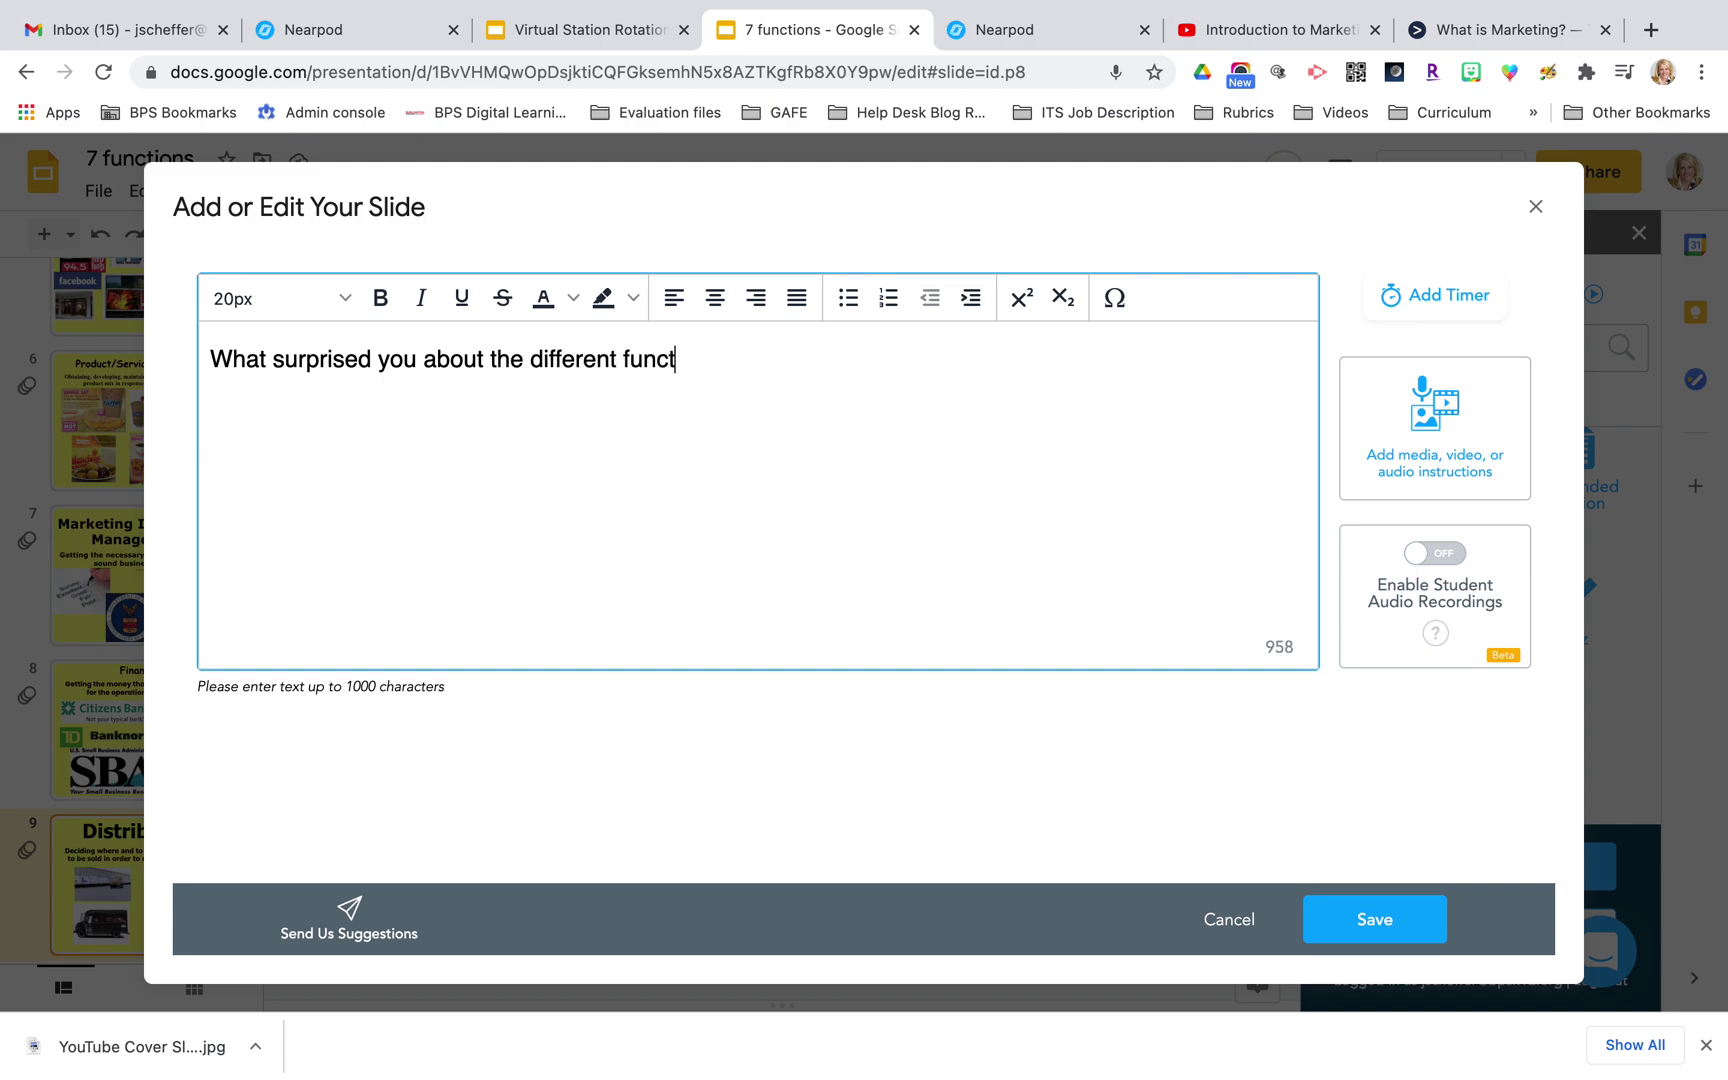
{"action": "type", "text": "ions of marke"}
{"action": "key", "text": "BackSpace"}
{"action": "type", "text": "keting?"}
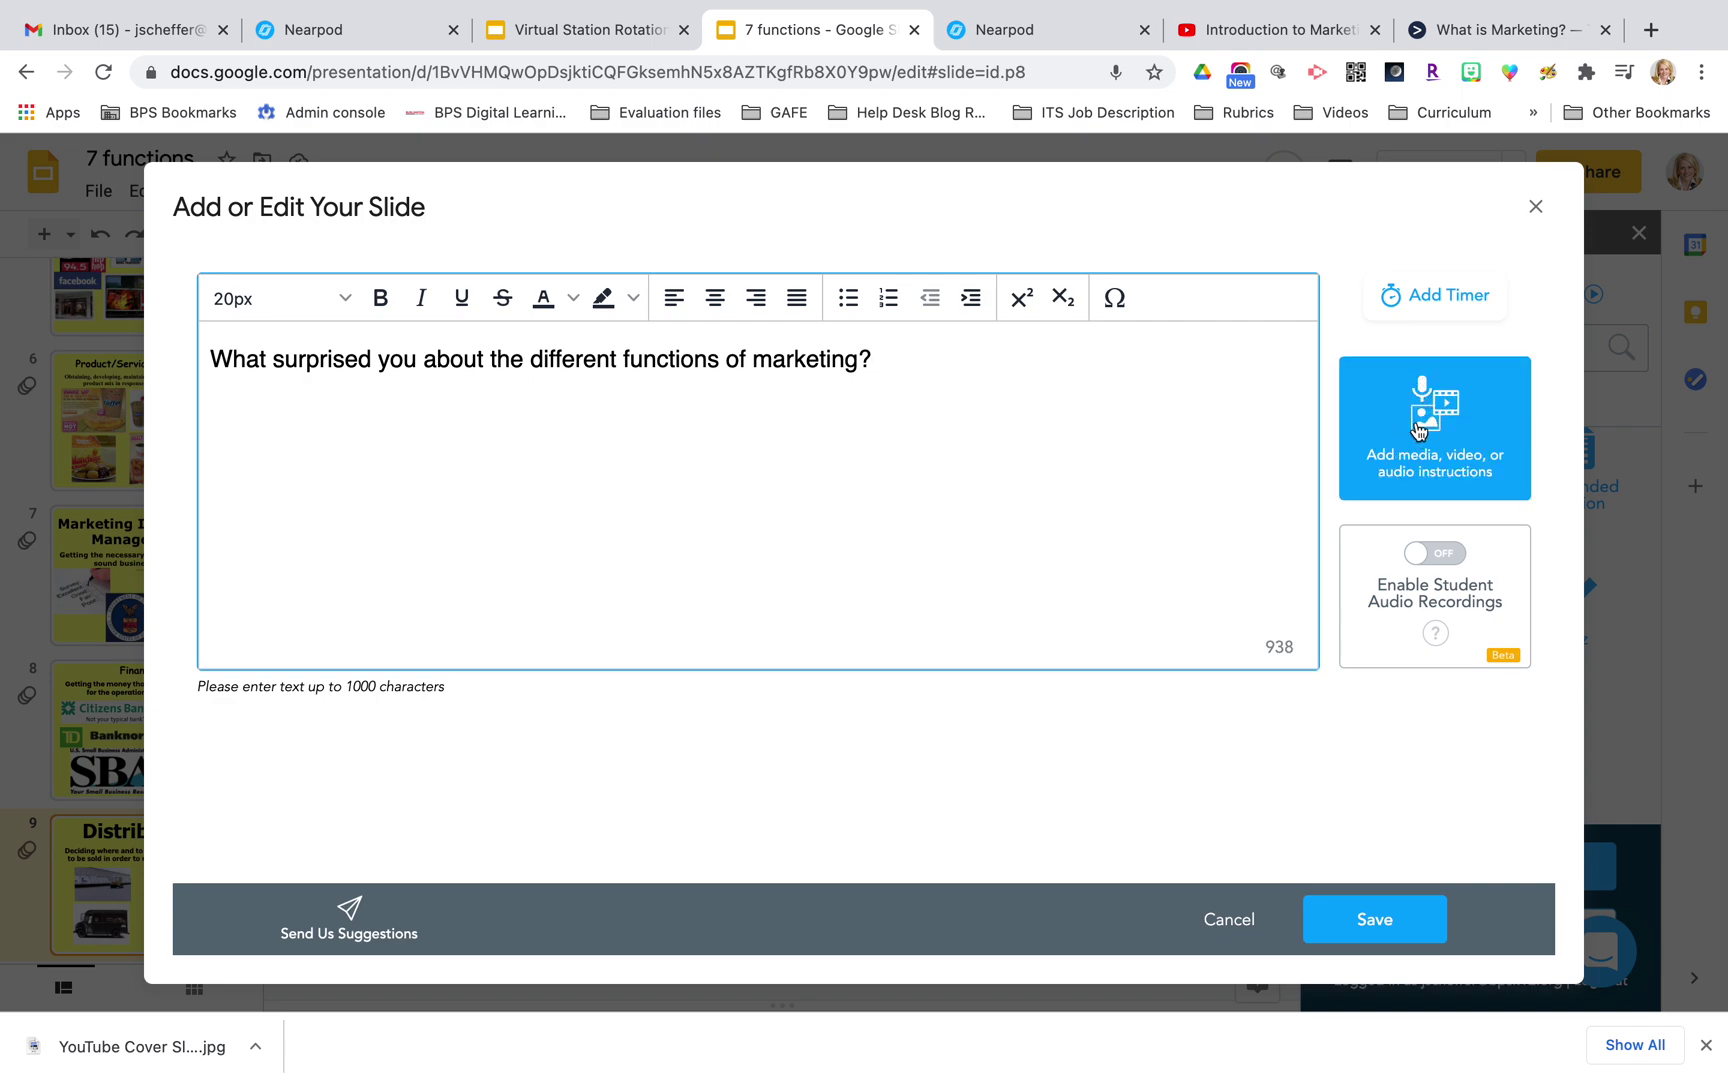
- Open the question's media options and choose recorded audio instructions
{"action": "left_click", "coordinate": [1383, 453]}
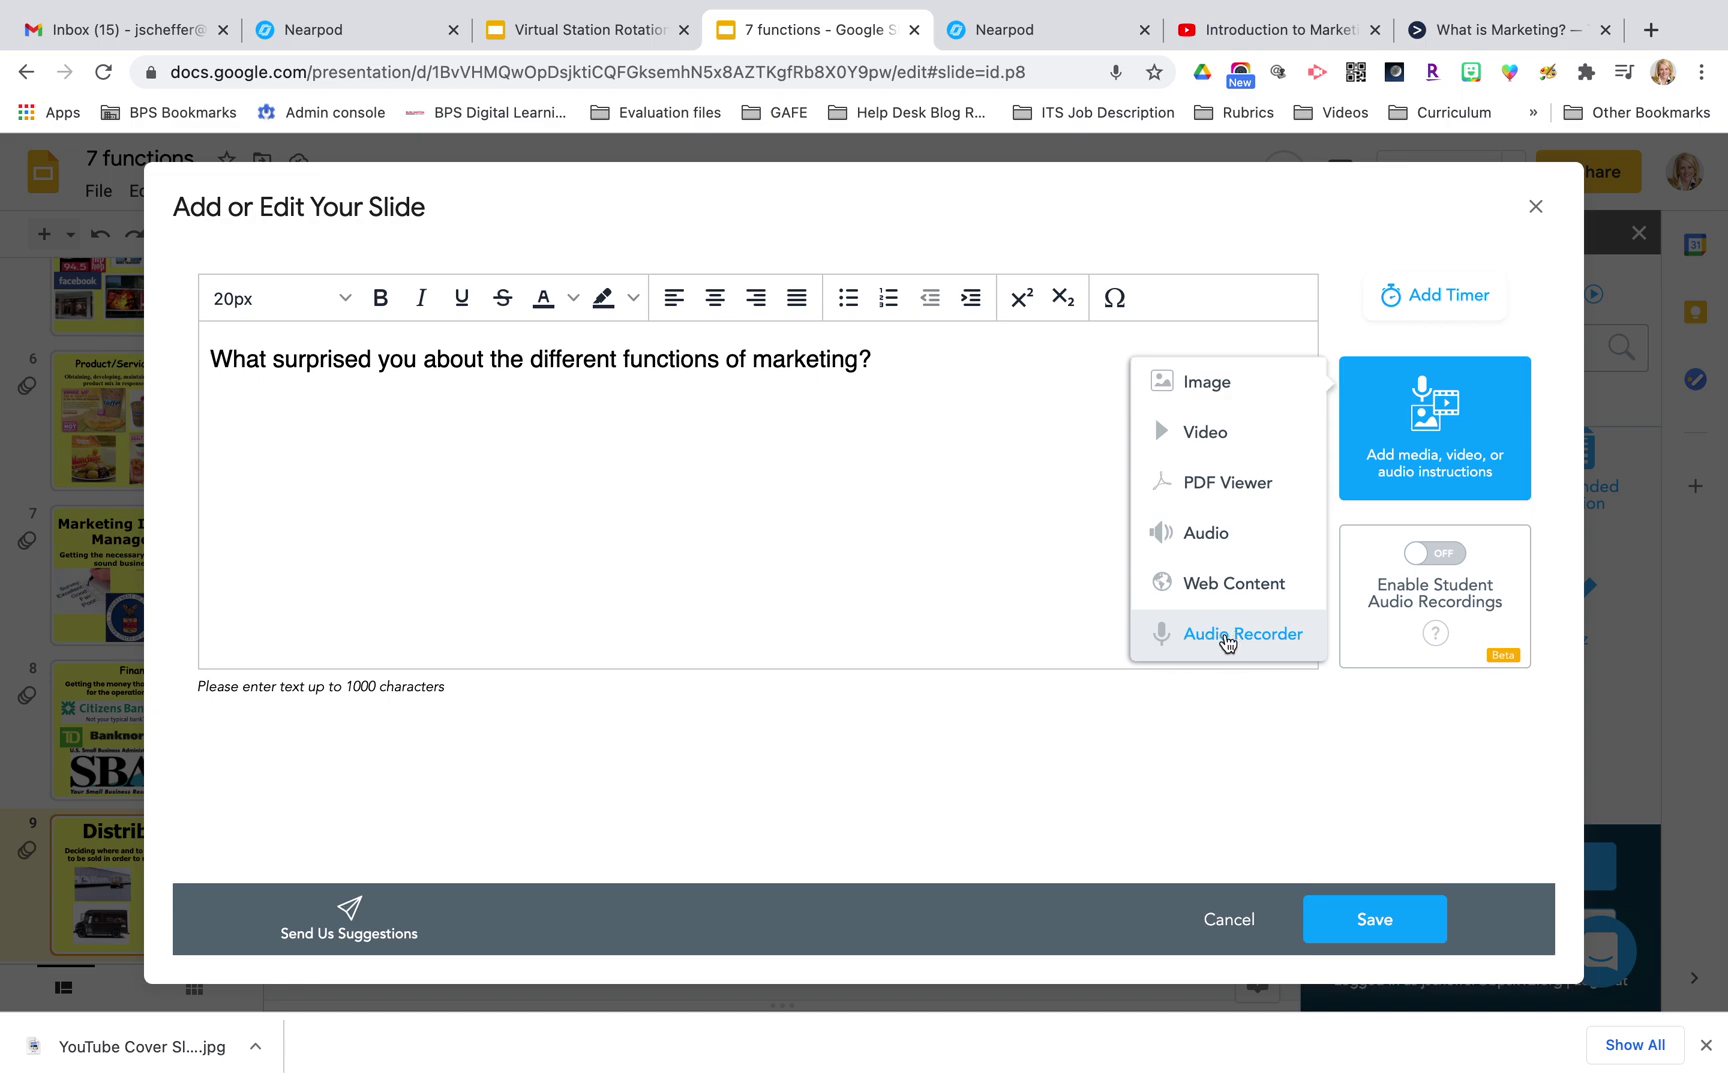
{"action": "left_click", "coordinate": [1225, 635]}
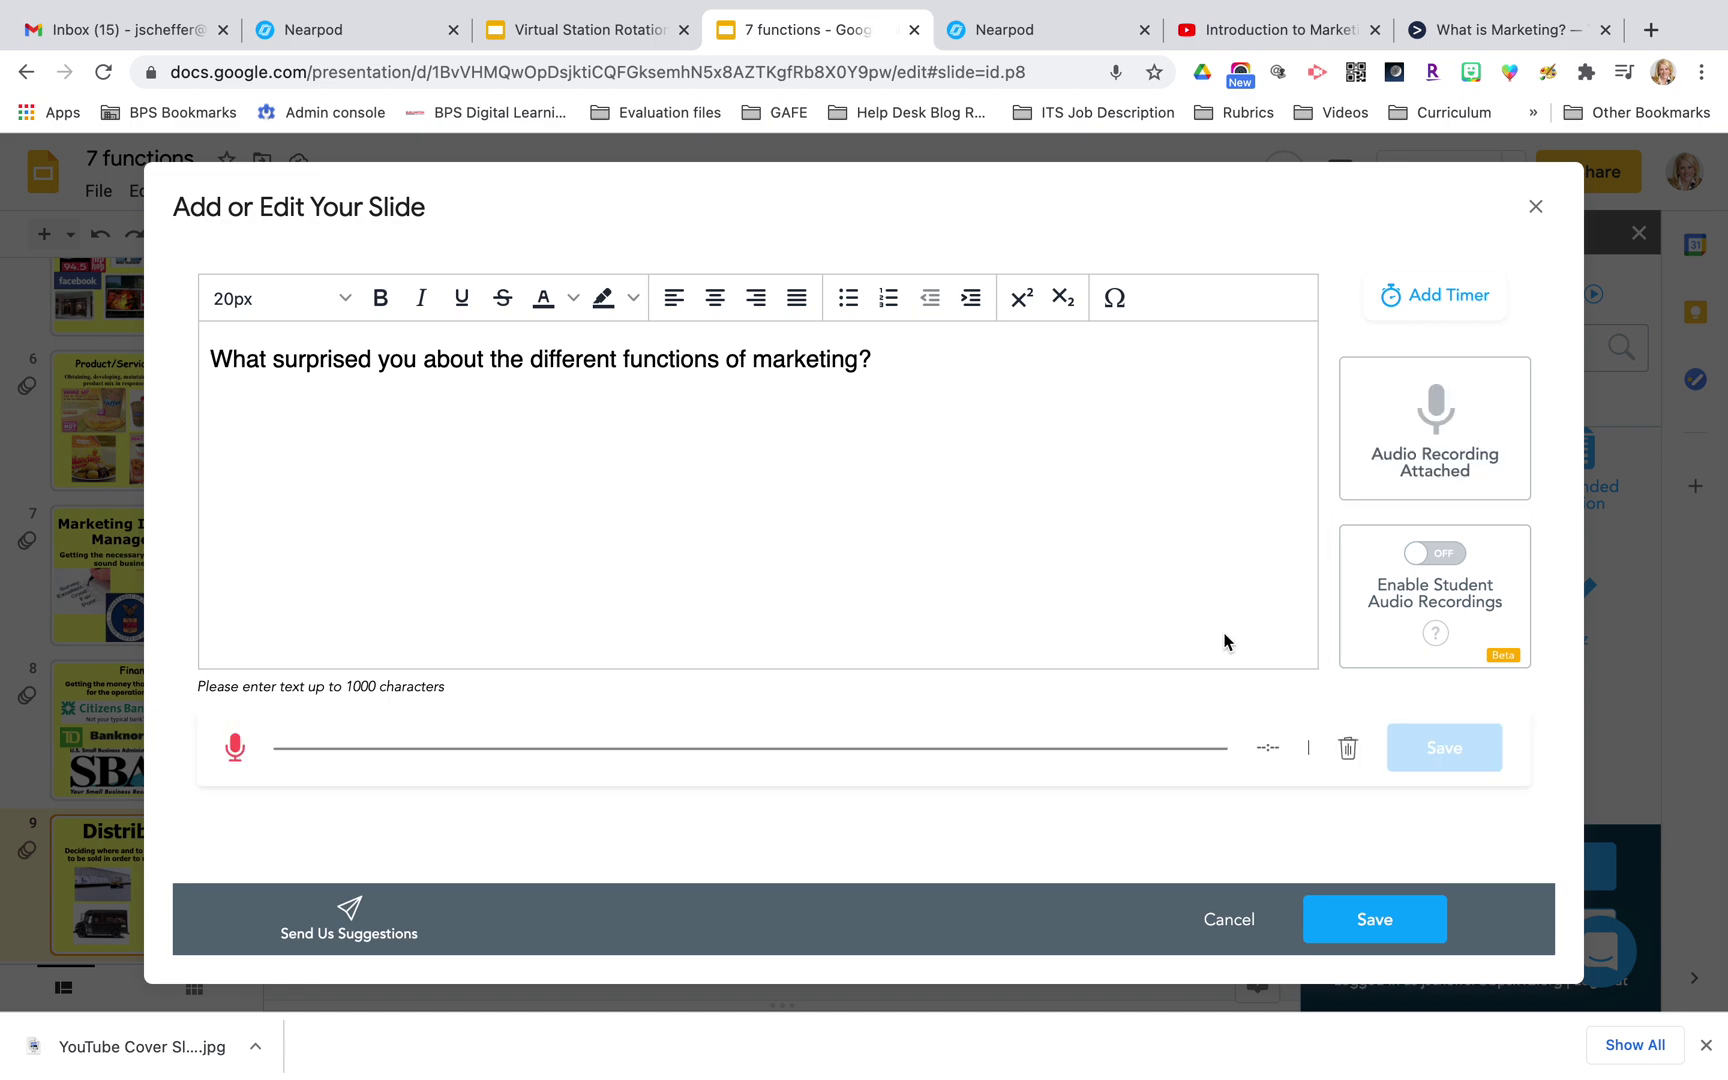
- Record a 13-second audio instruction and keep the clip
{"action": "left_click", "coordinate": [235, 750]}
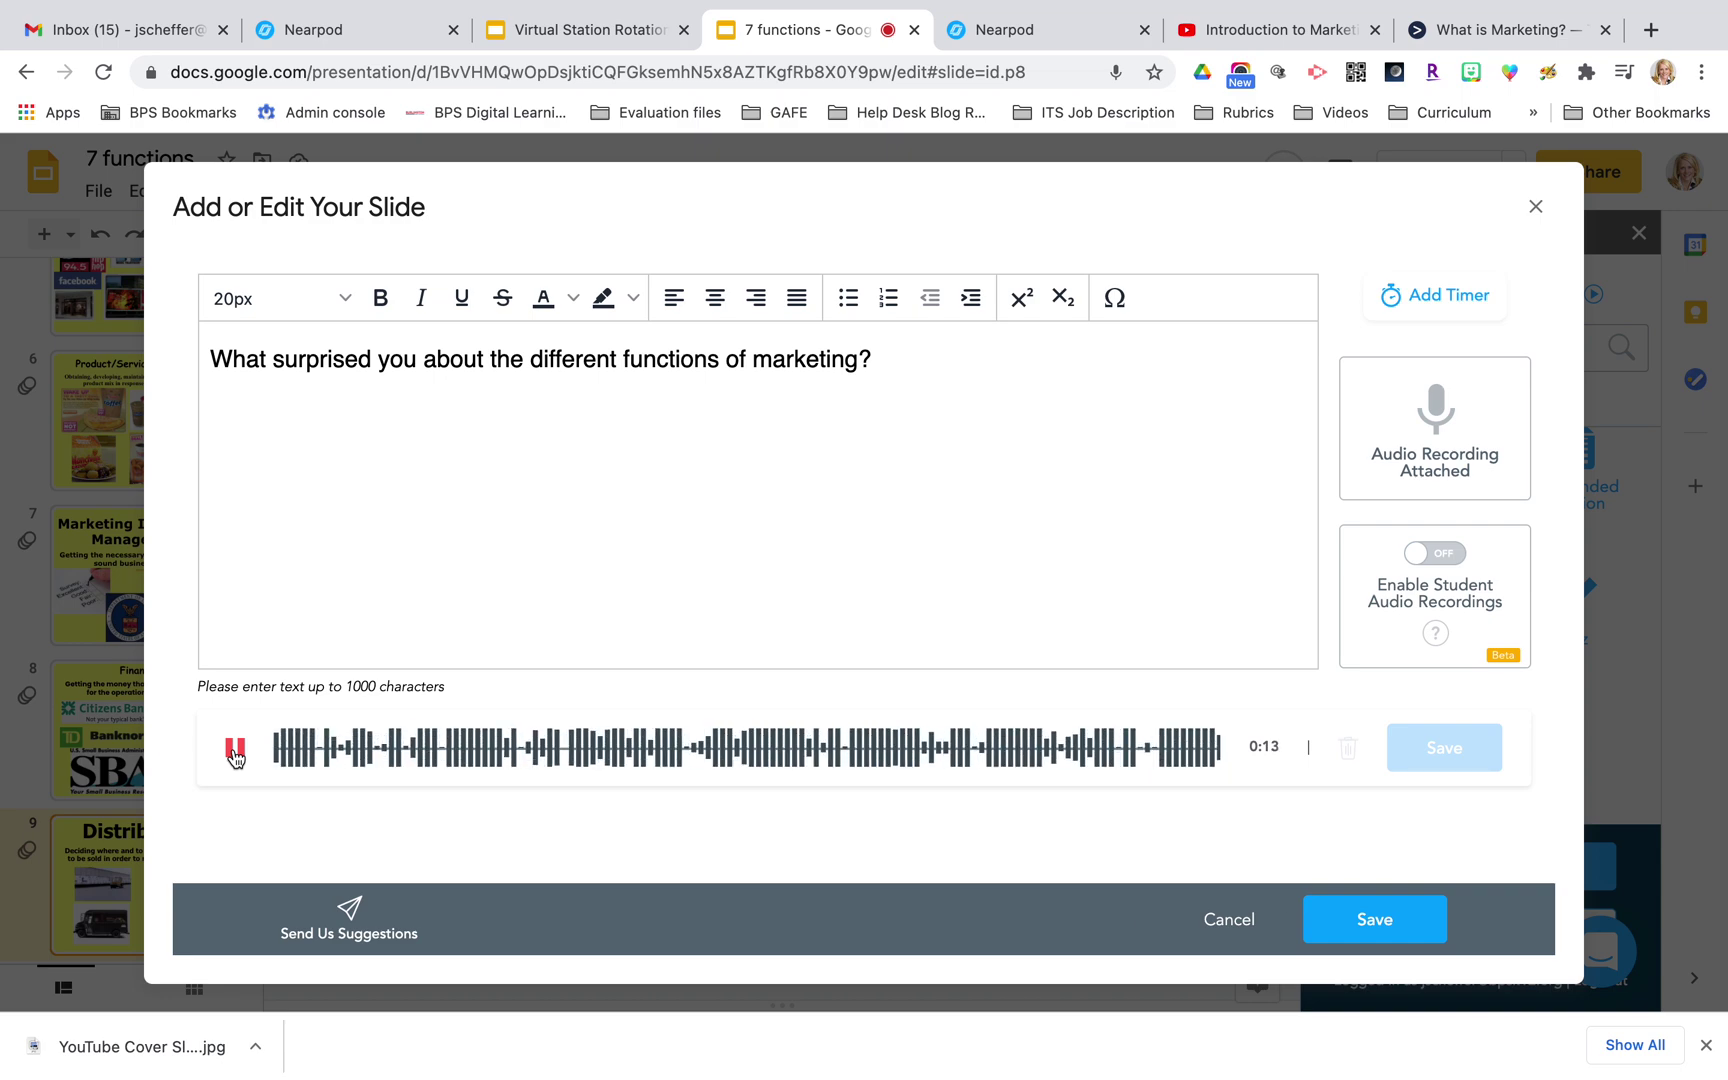
{"action": "left_click", "coordinate": [236, 755]}
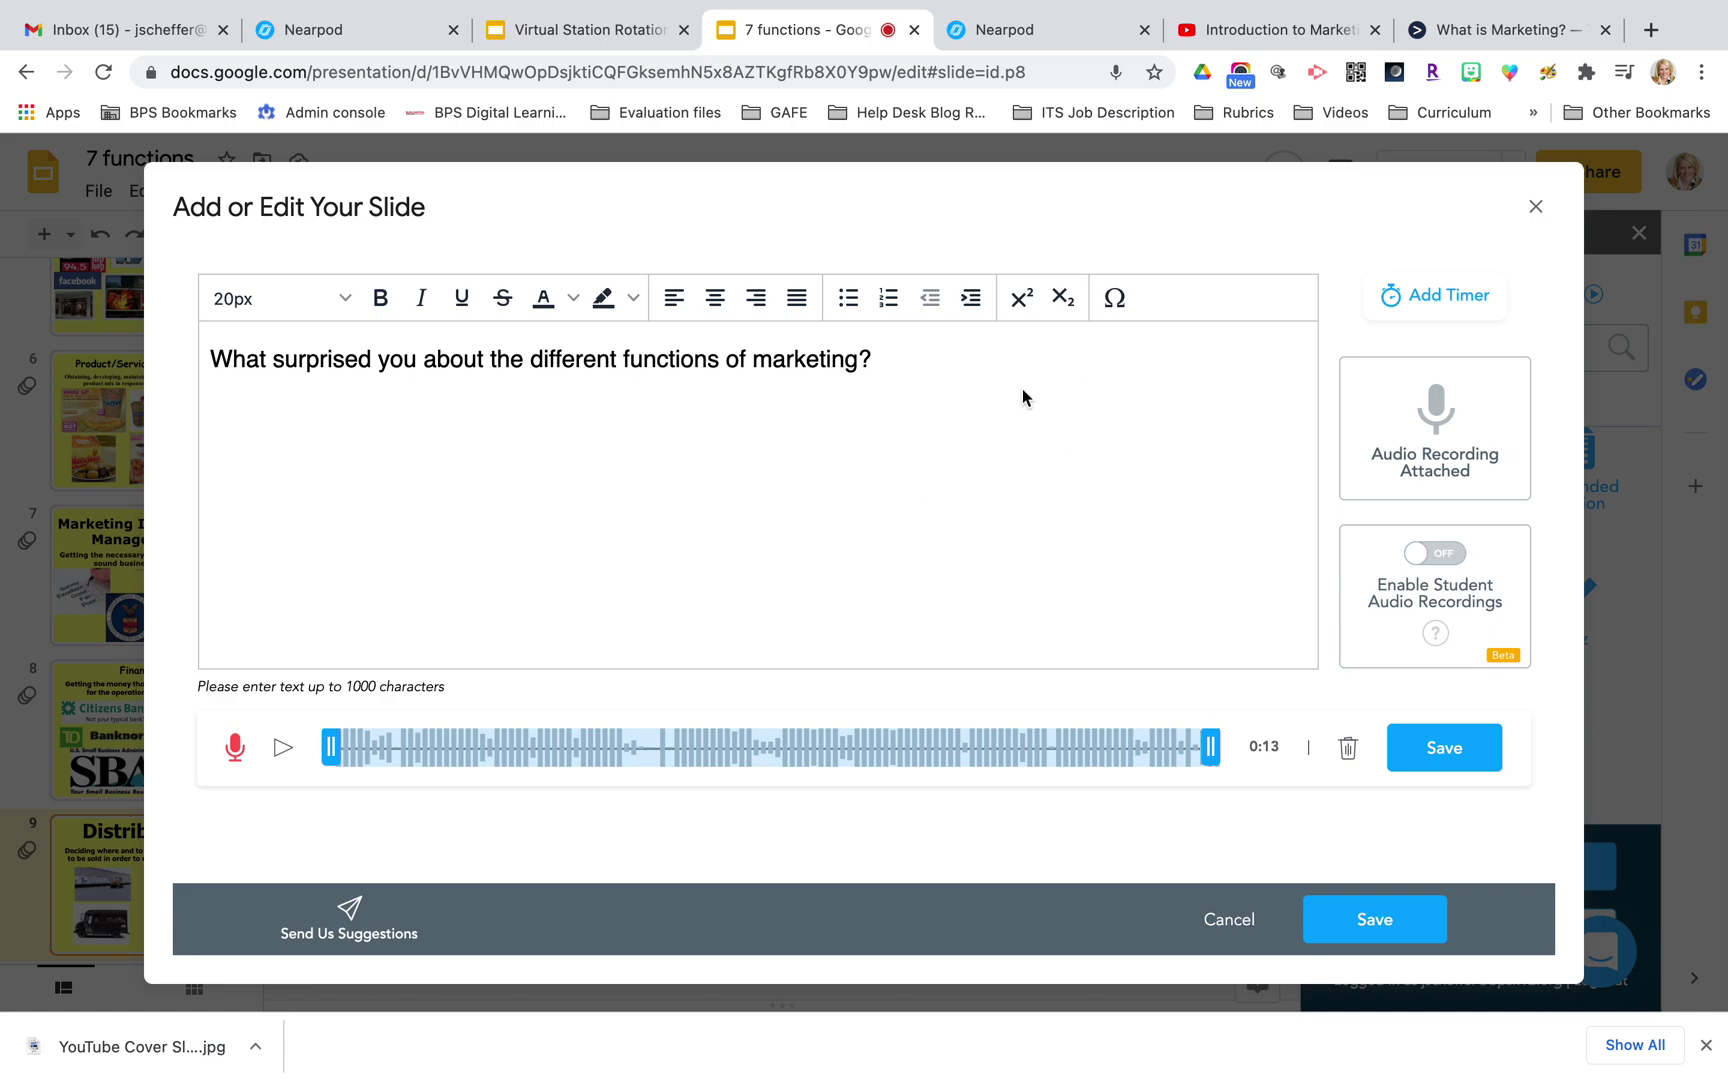
{"action": "left_click", "coordinate": [597, 366]}
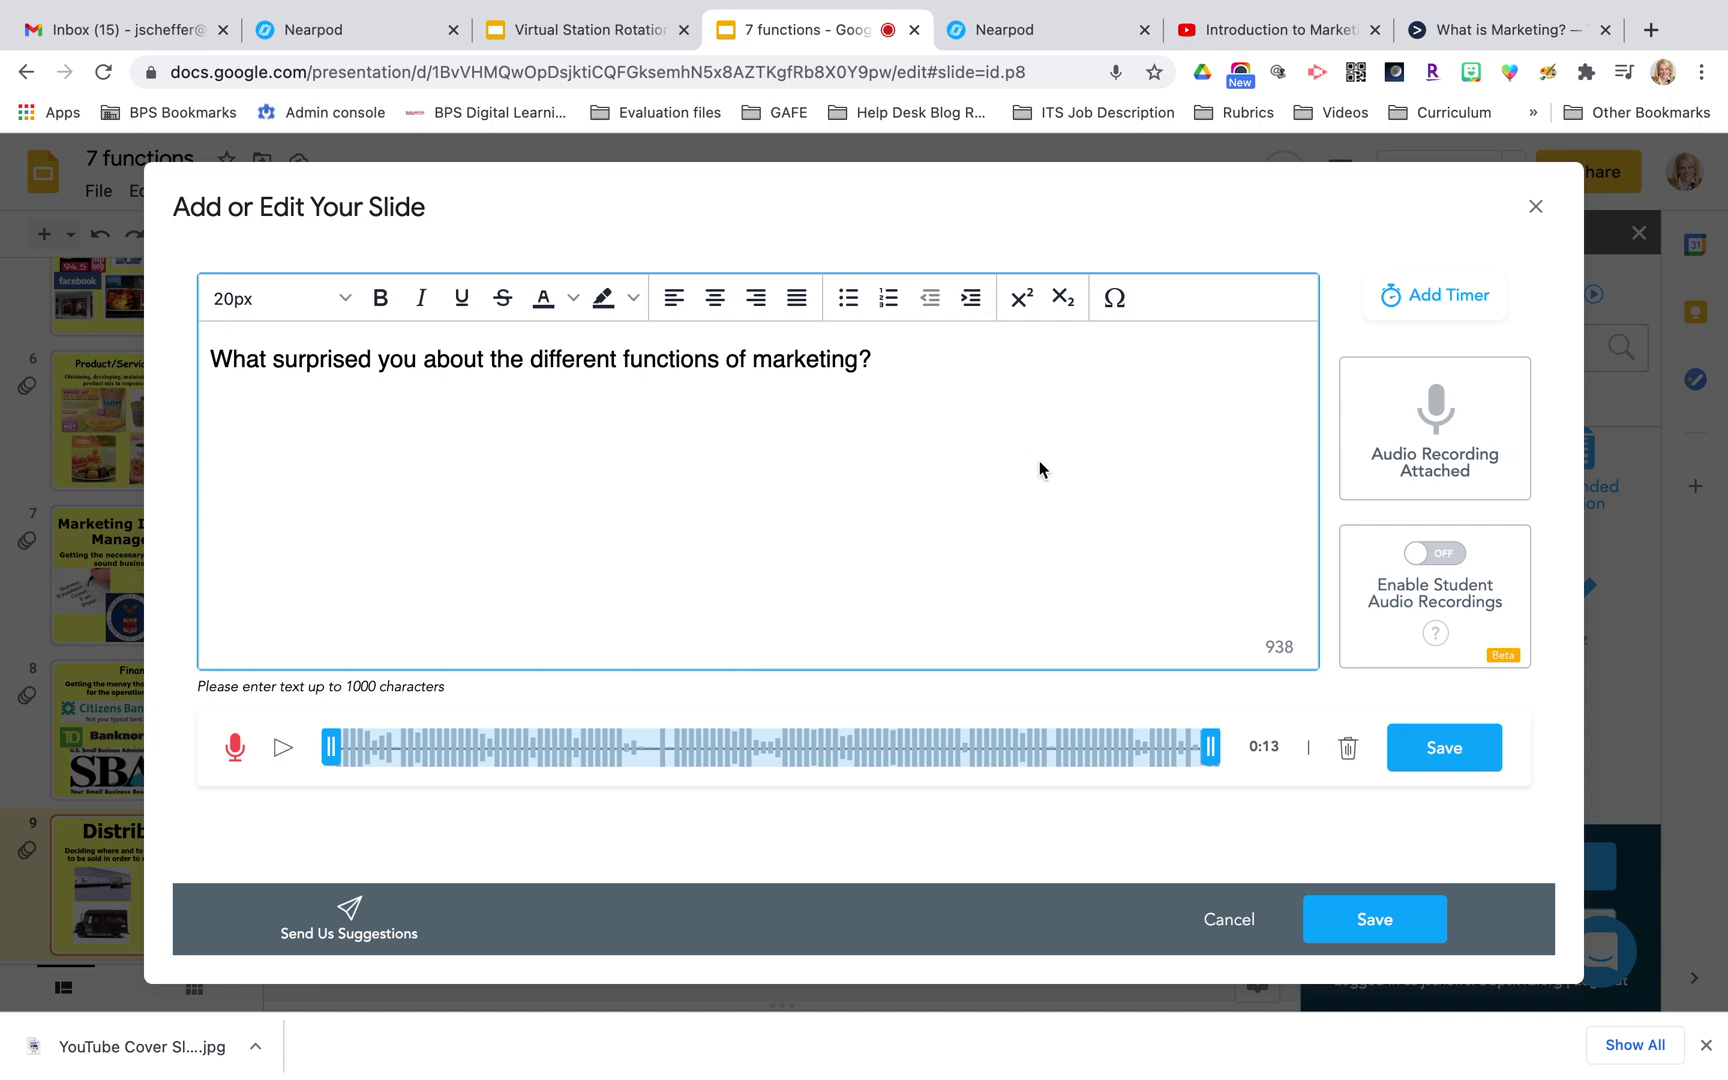
{"action": "left_click", "coordinate": [1441, 747]}
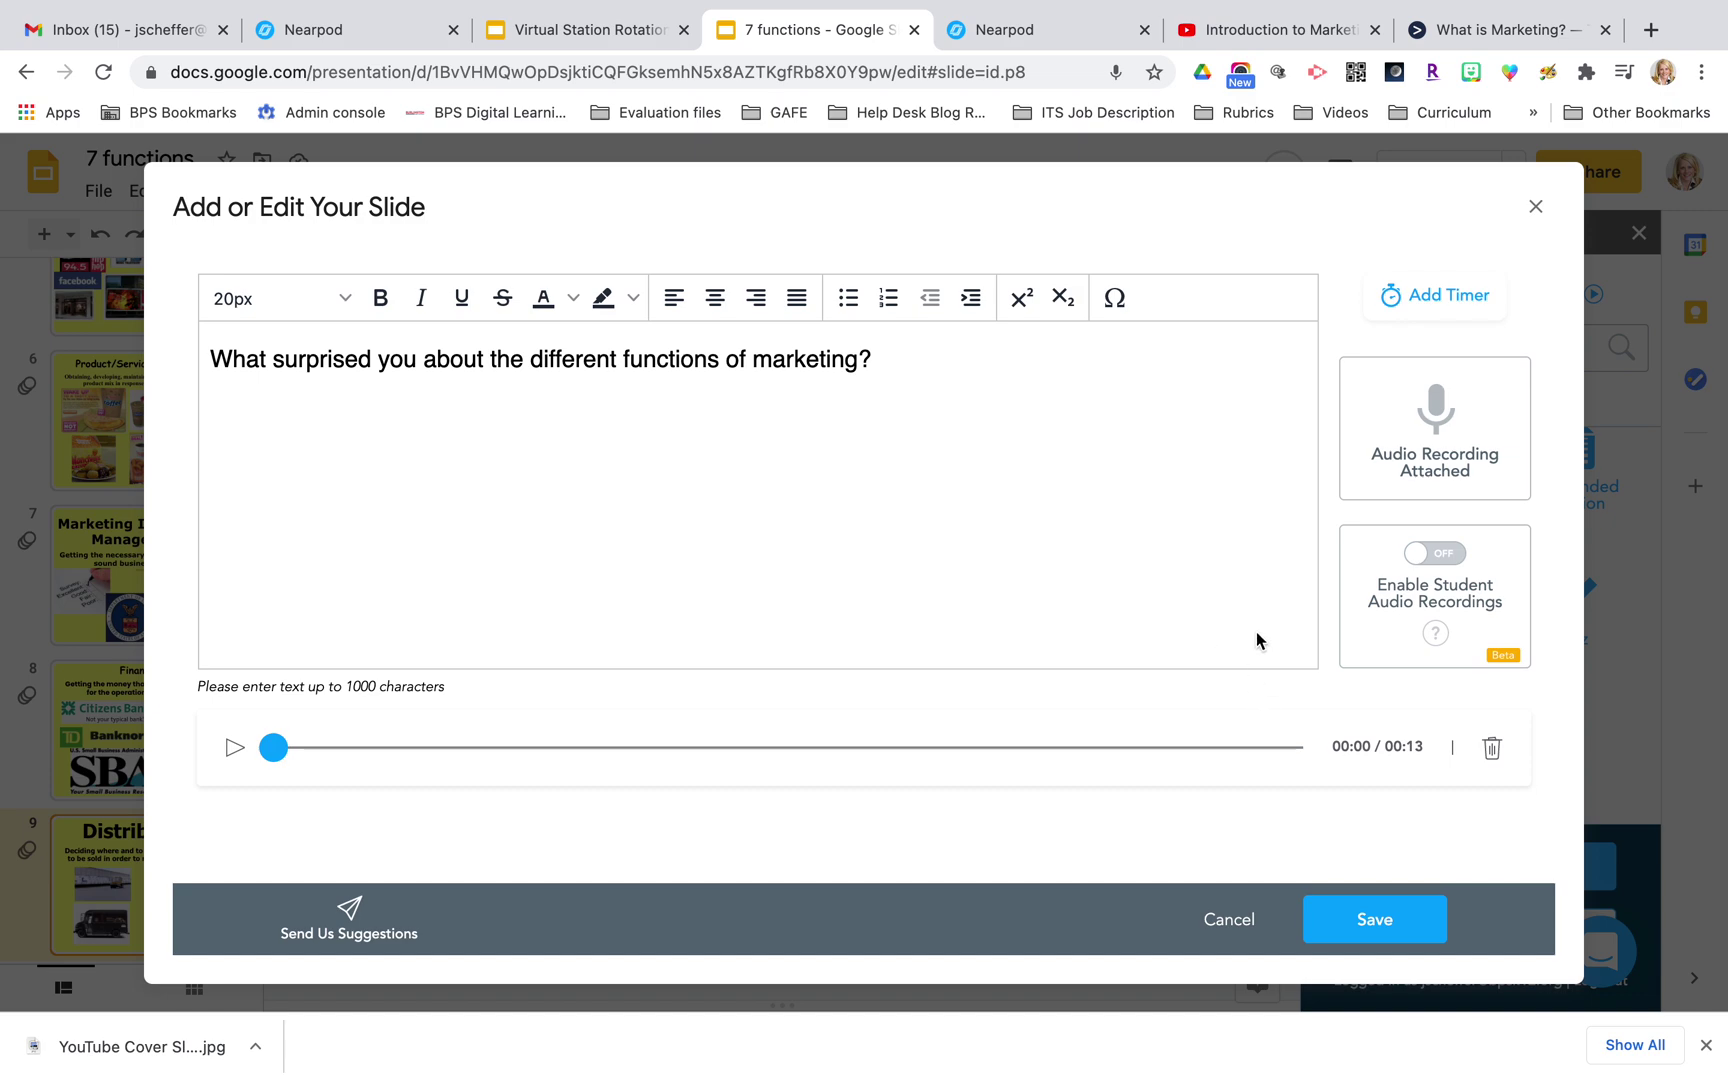
- Save the open-ended question as new slide 10 after Distribution
{"action": "left_click", "coordinate": [1366, 914]}
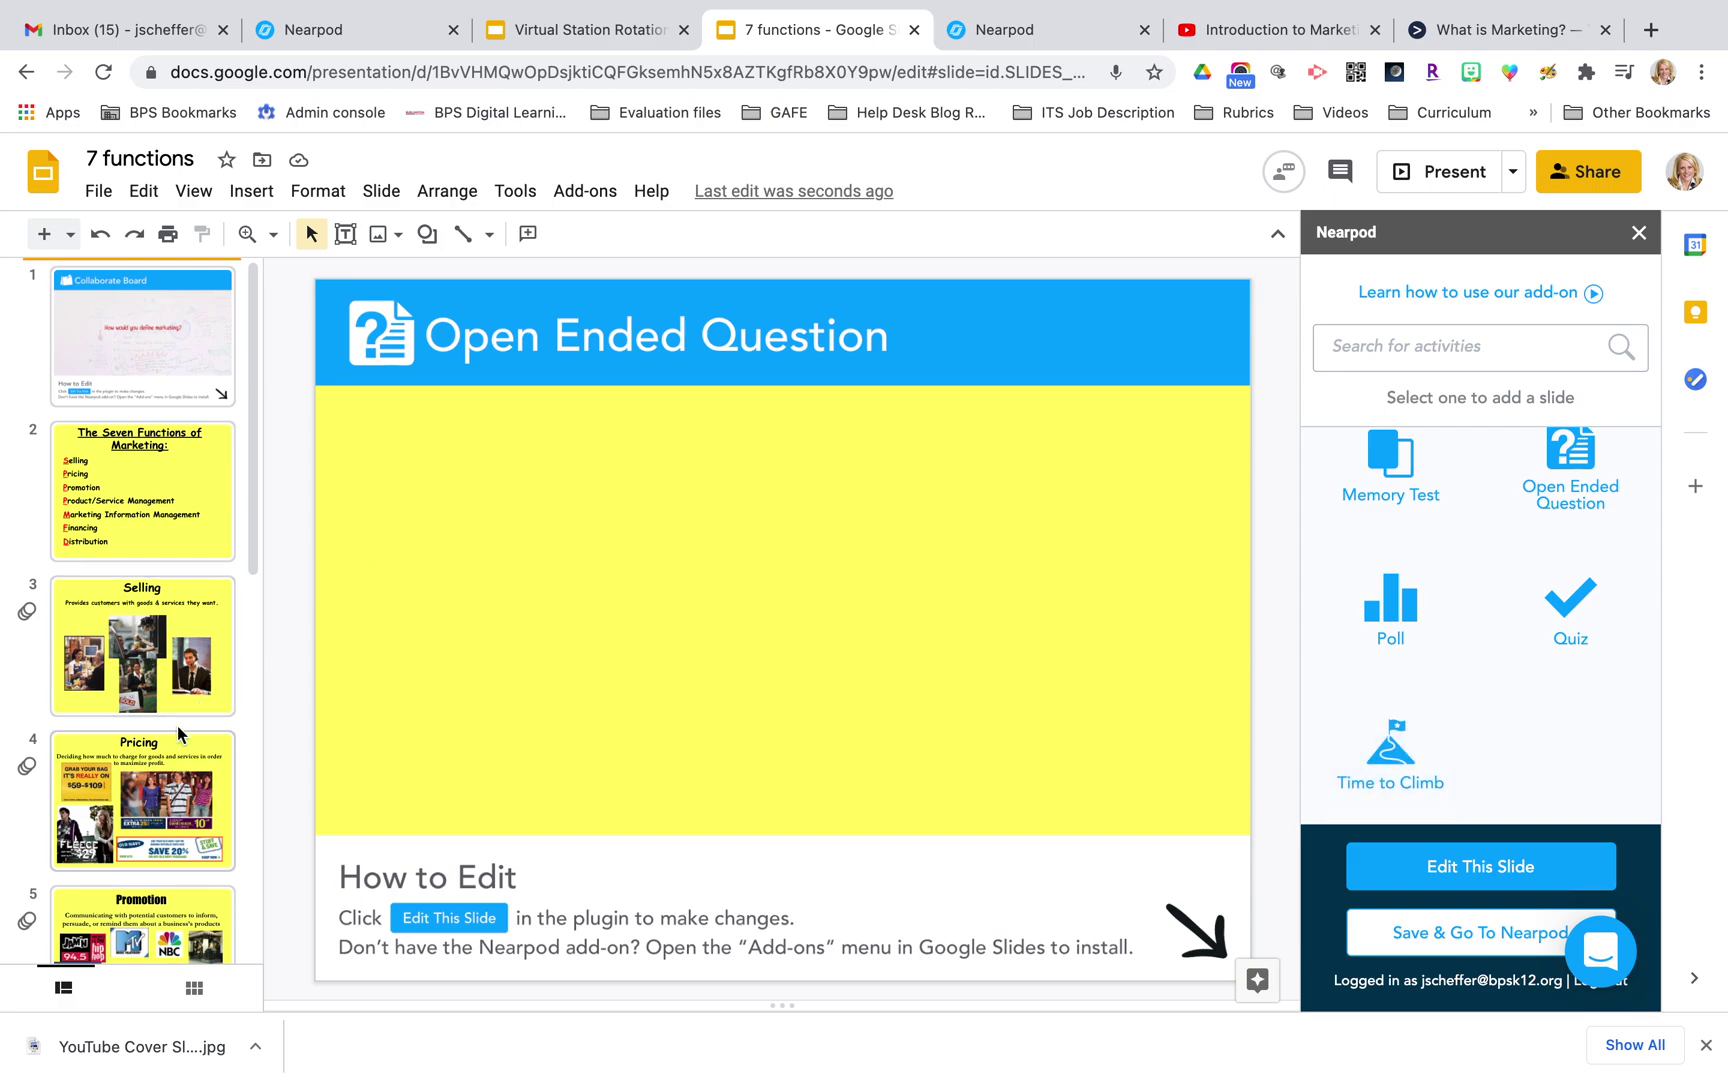
{"action": "scroll", "coordinate": [103, 886], "scroll_direction": "down", "scroll_amount": 8}
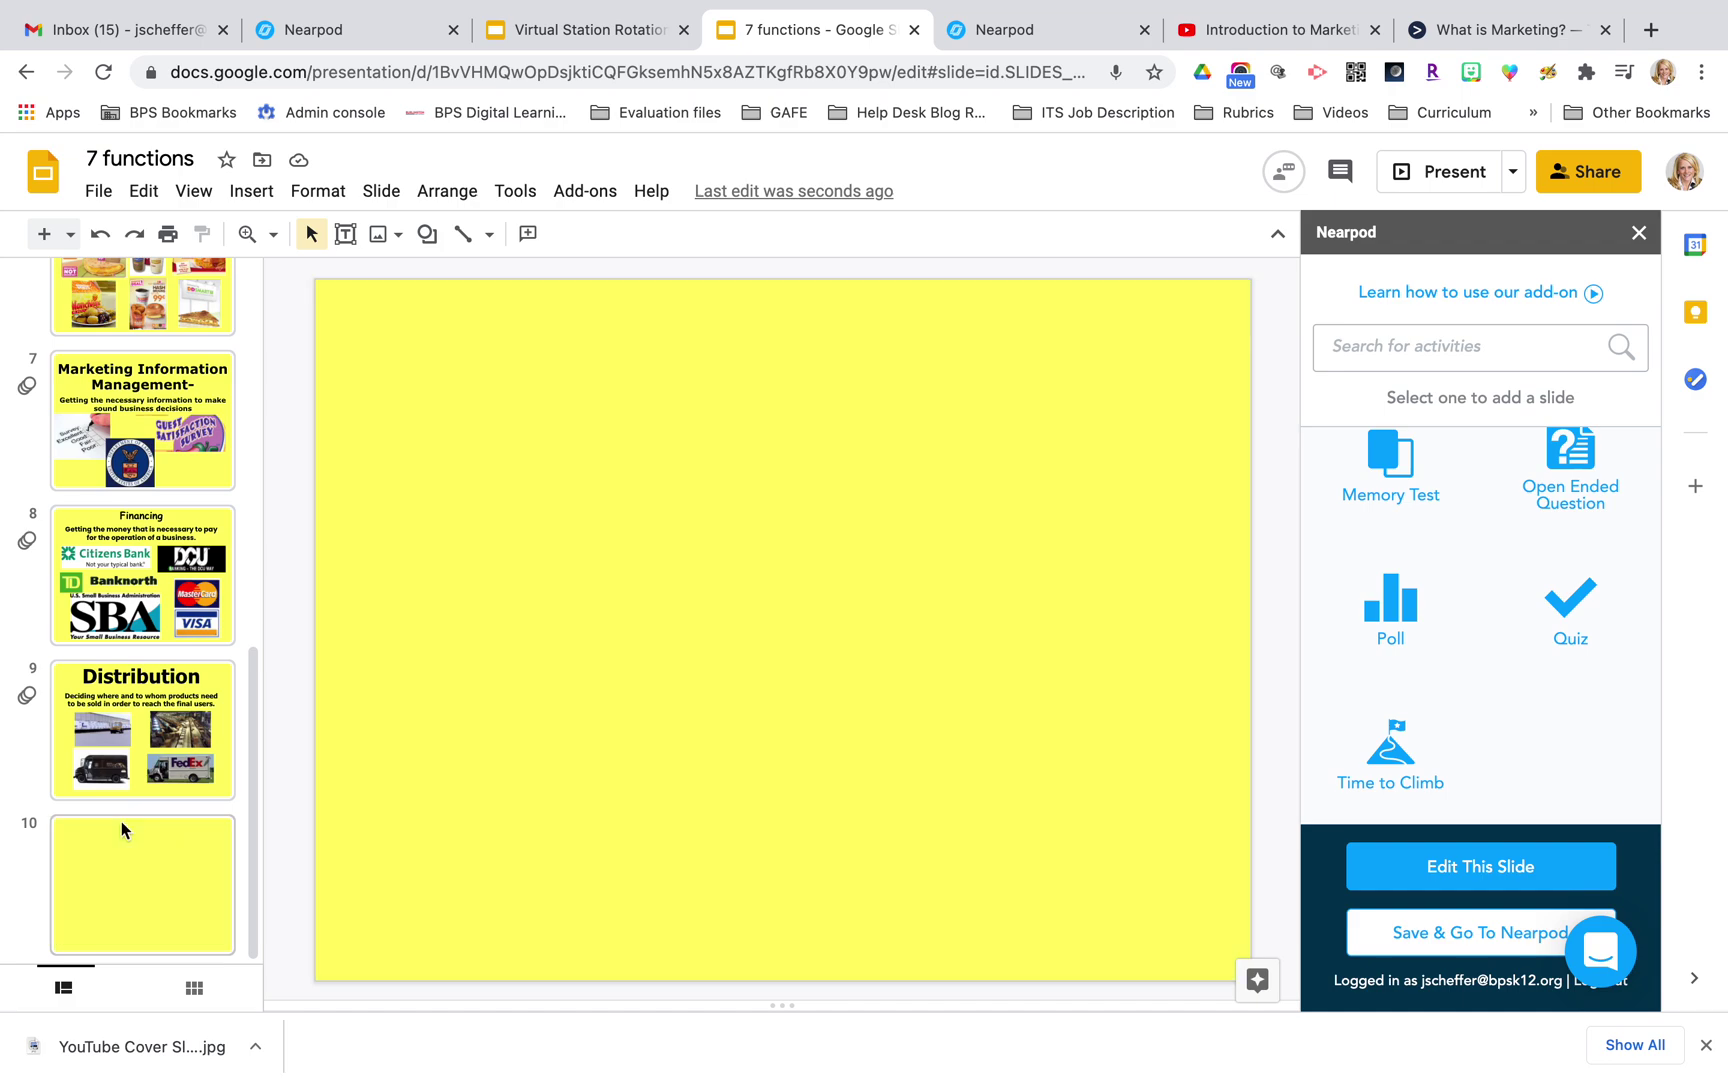
{"action": "scroll", "coordinate": [143, 641], "scroll_direction": "up", "scroll_amount": 5}
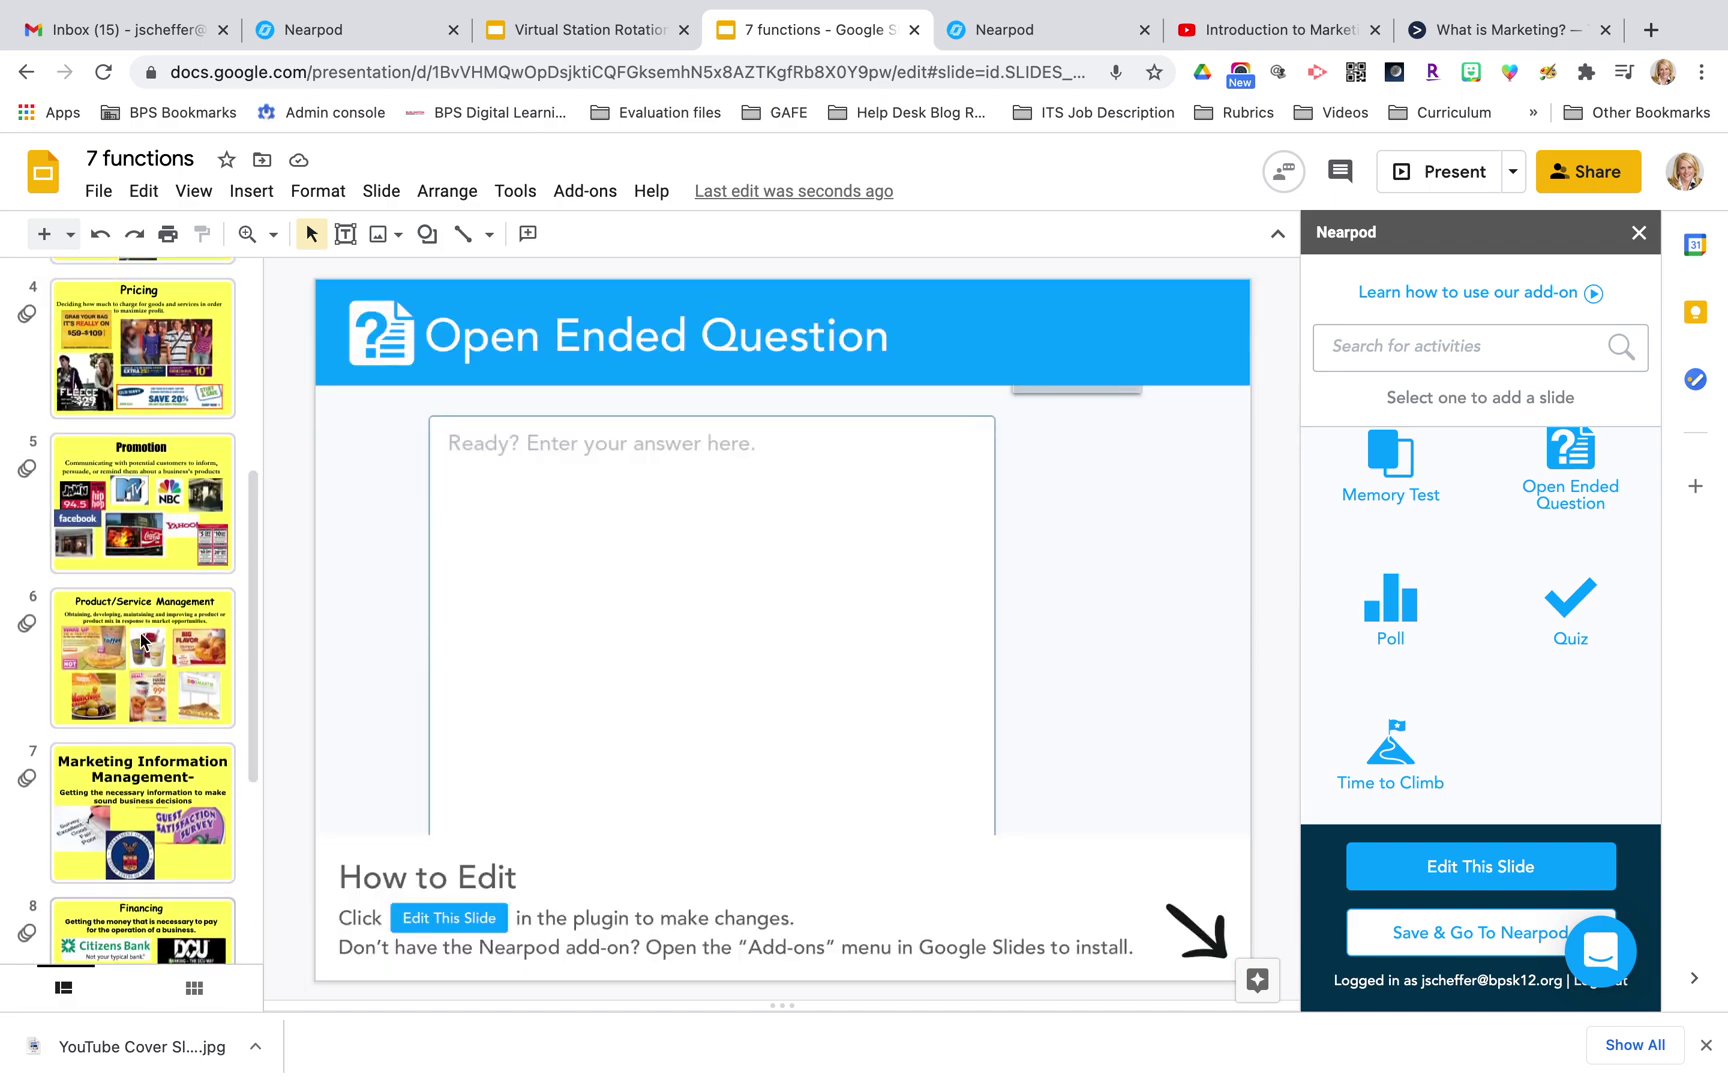
- Select the Promotion slide, start a Nearpod Quiz, then cancel it without adding
{"action": "left_click", "coordinate": [131, 380]}
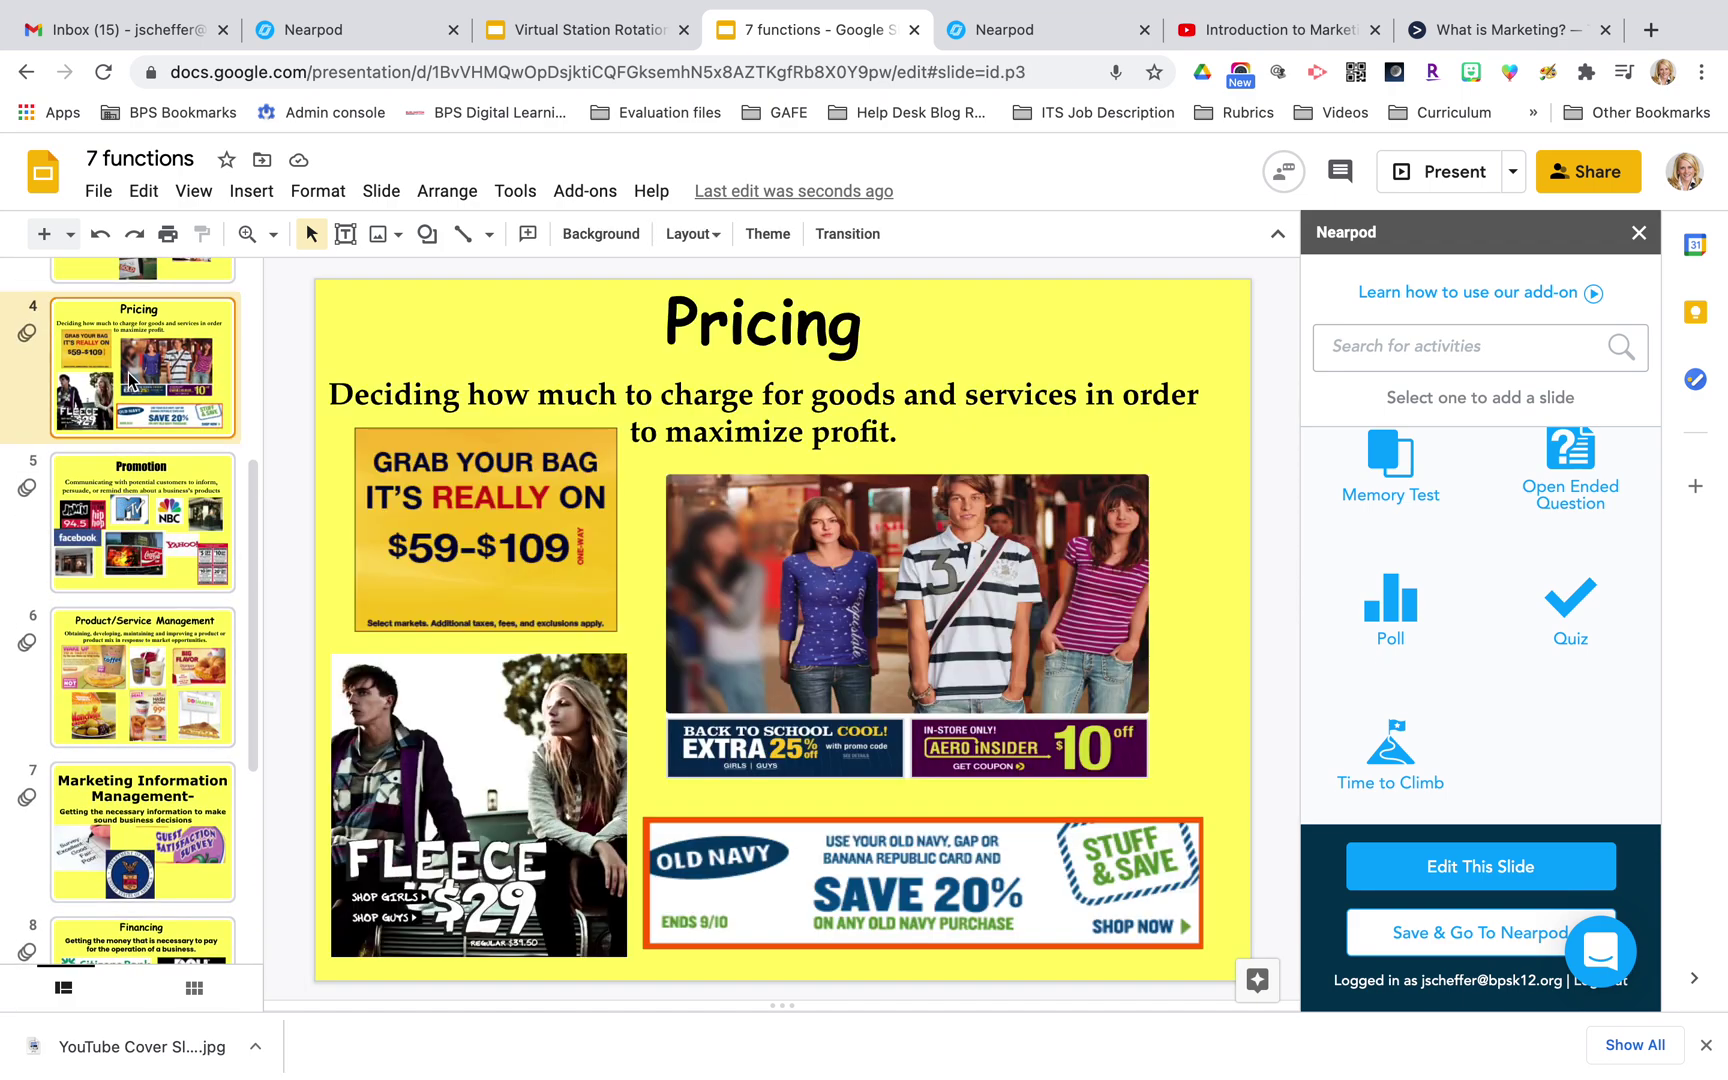
{"action": "left_click", "coordinate": [148, 538]}
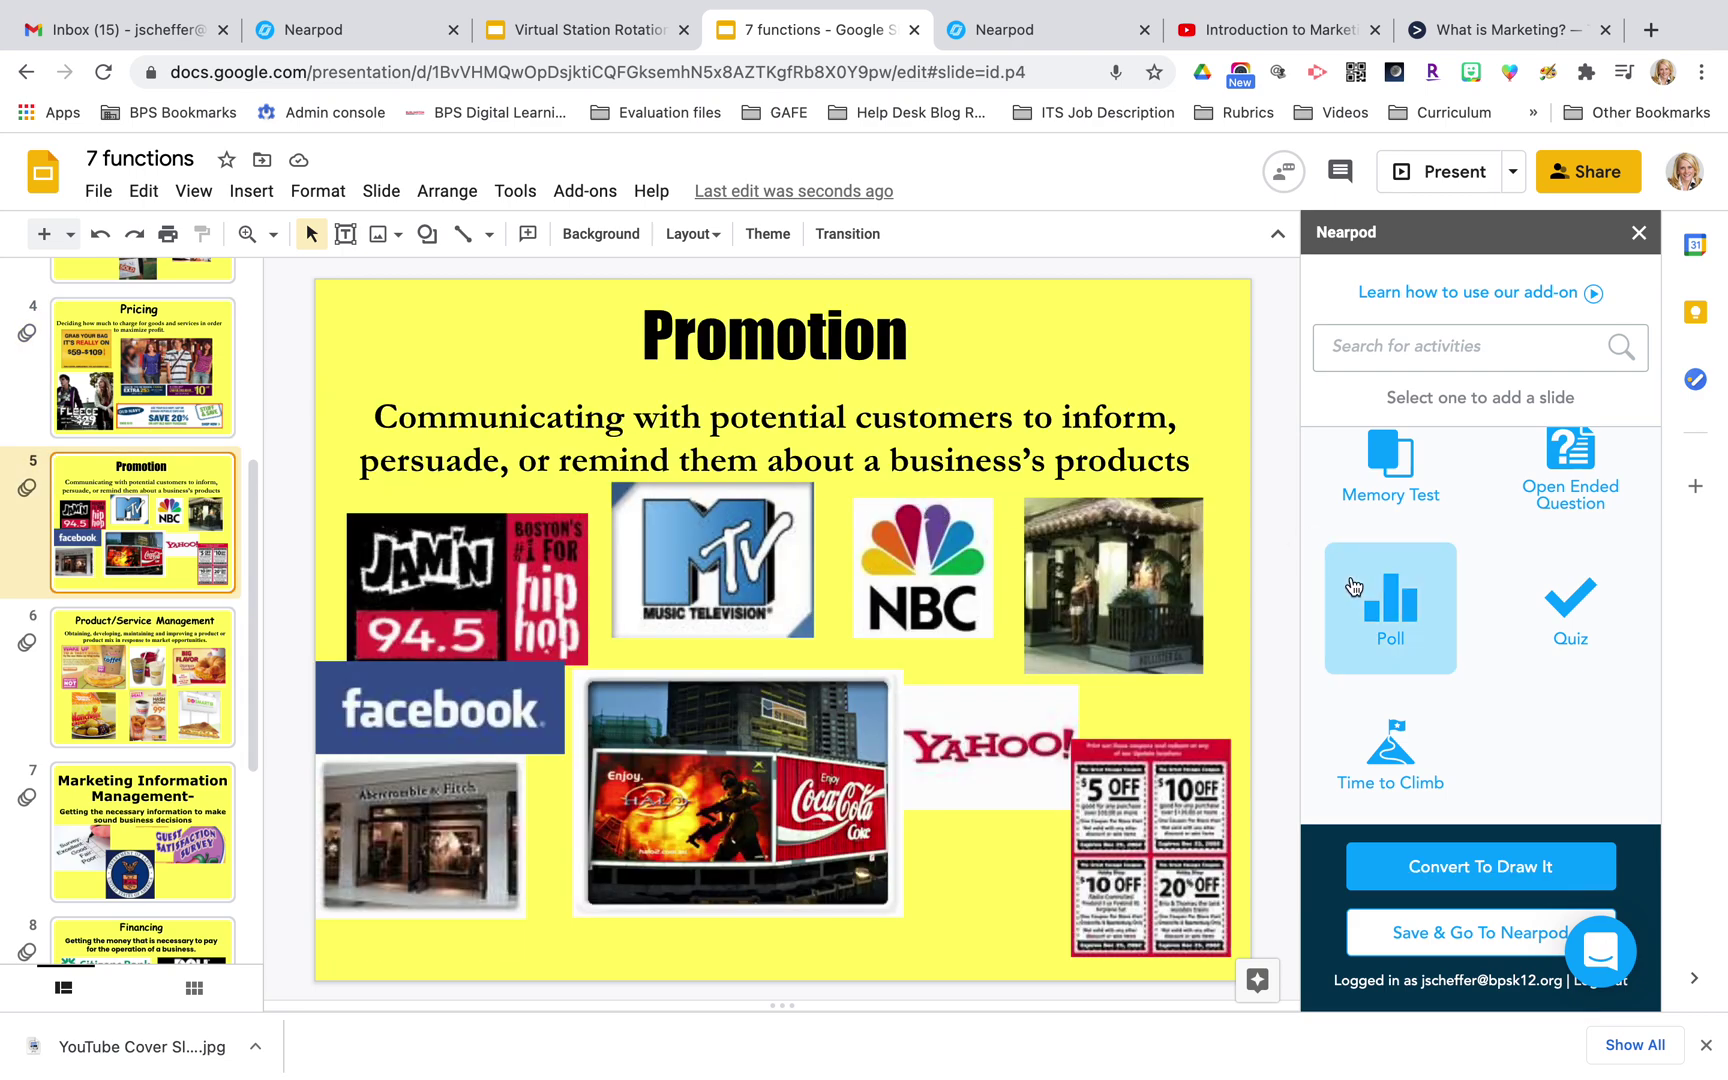
{"action": "left_click", "coordinate": [1583, 632]}
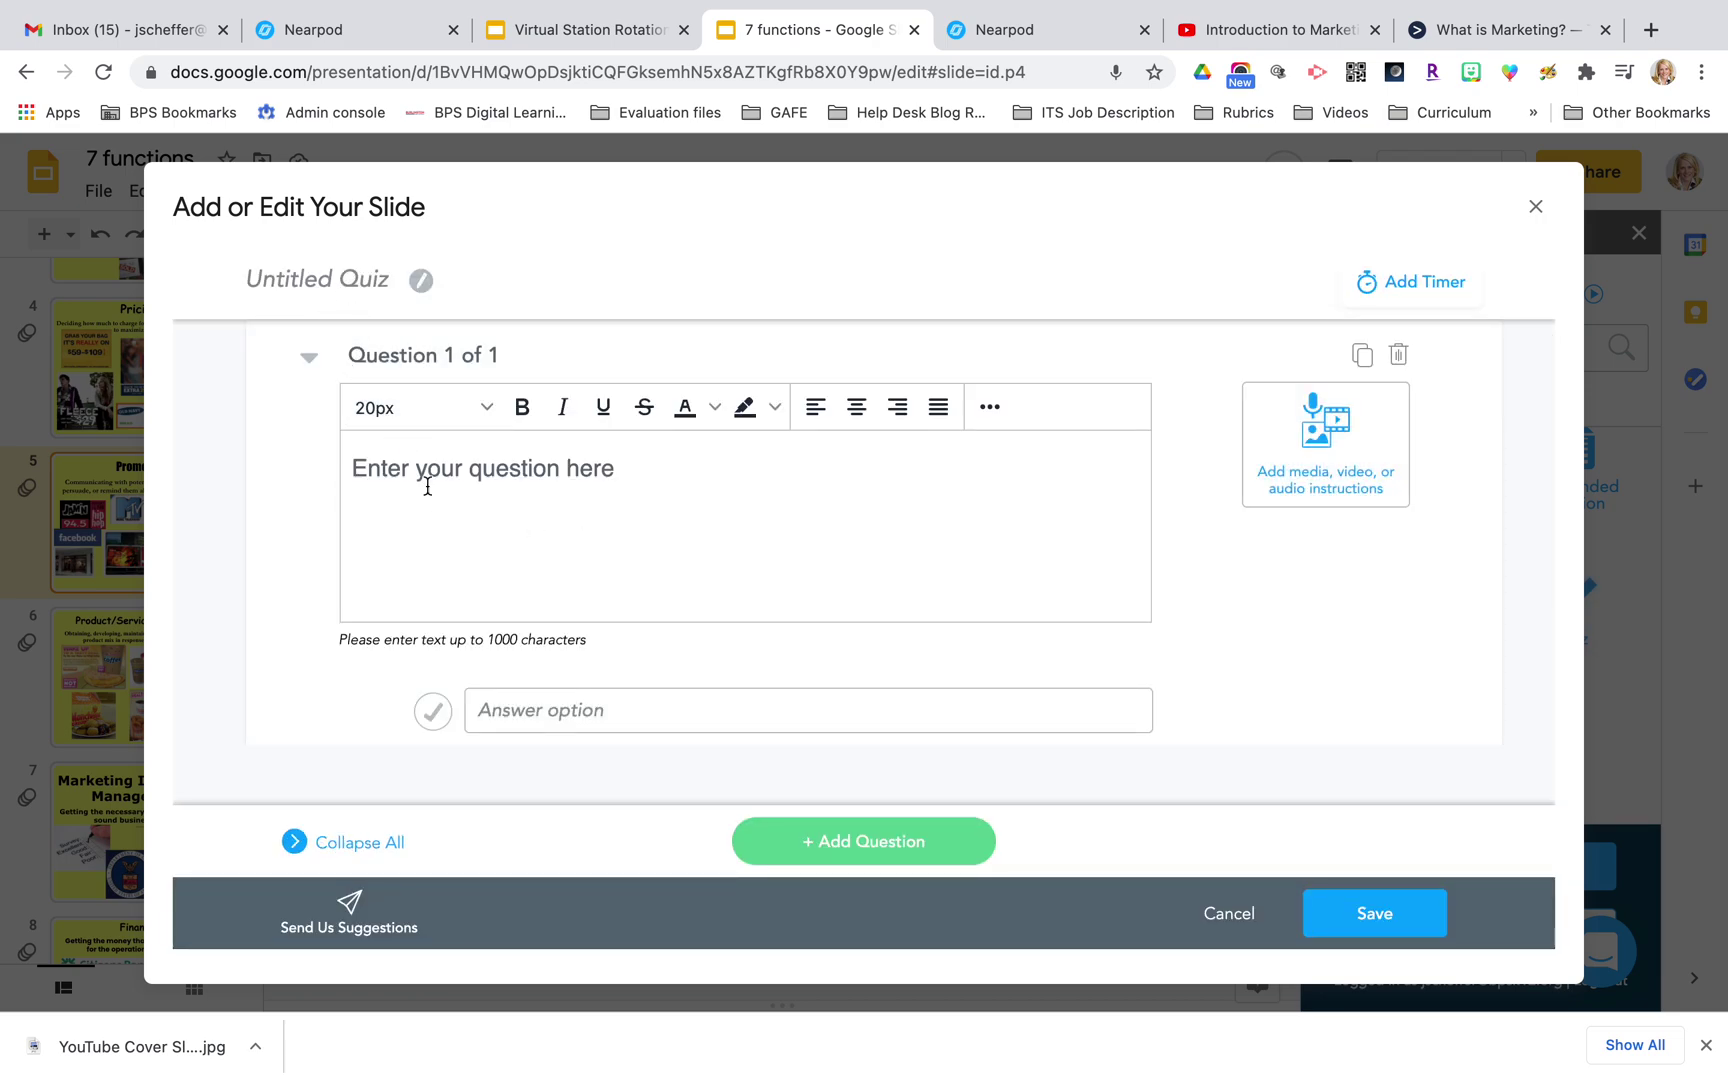
{"action": "scroll", "coordinate": [471, 529], "scroll_direction": "down", "scroll_amount": 2}
{"action": "scroll", "coordinate": [634, 680], "scroll_direction": "down", "scroll_amount": 3}
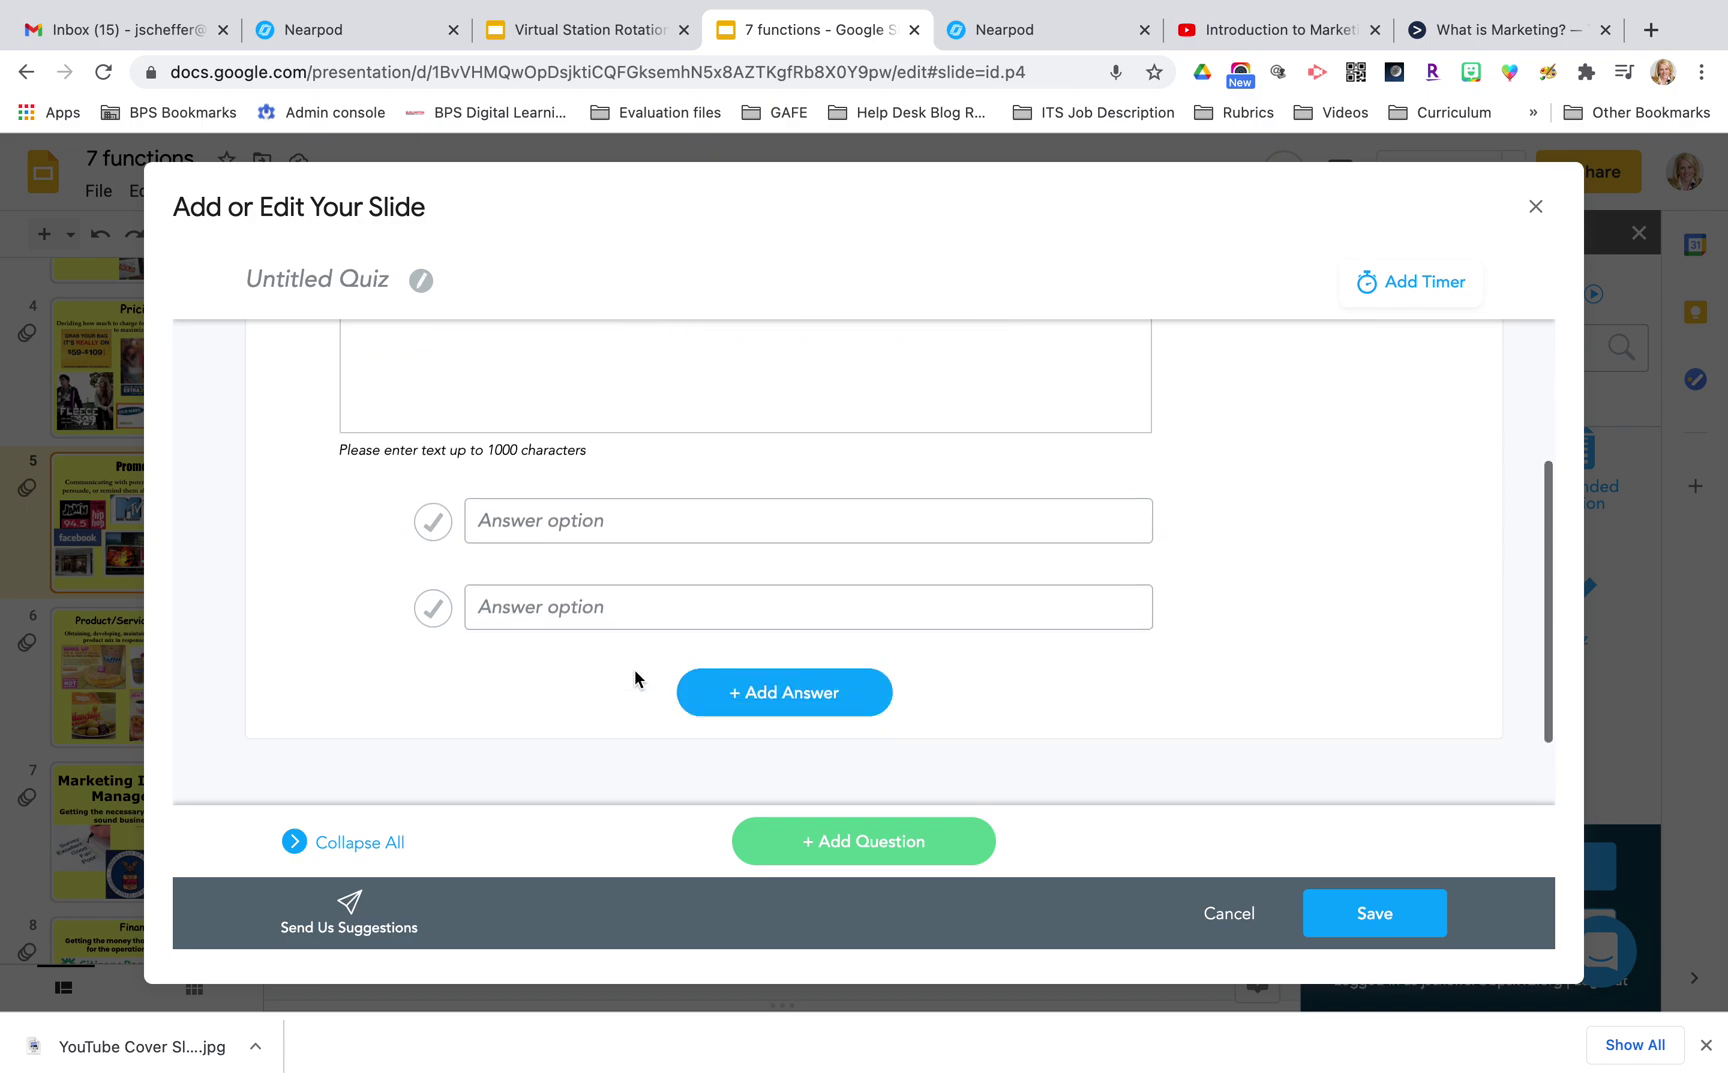
{"action": "left_click", "coordinate": [1233, 914]}
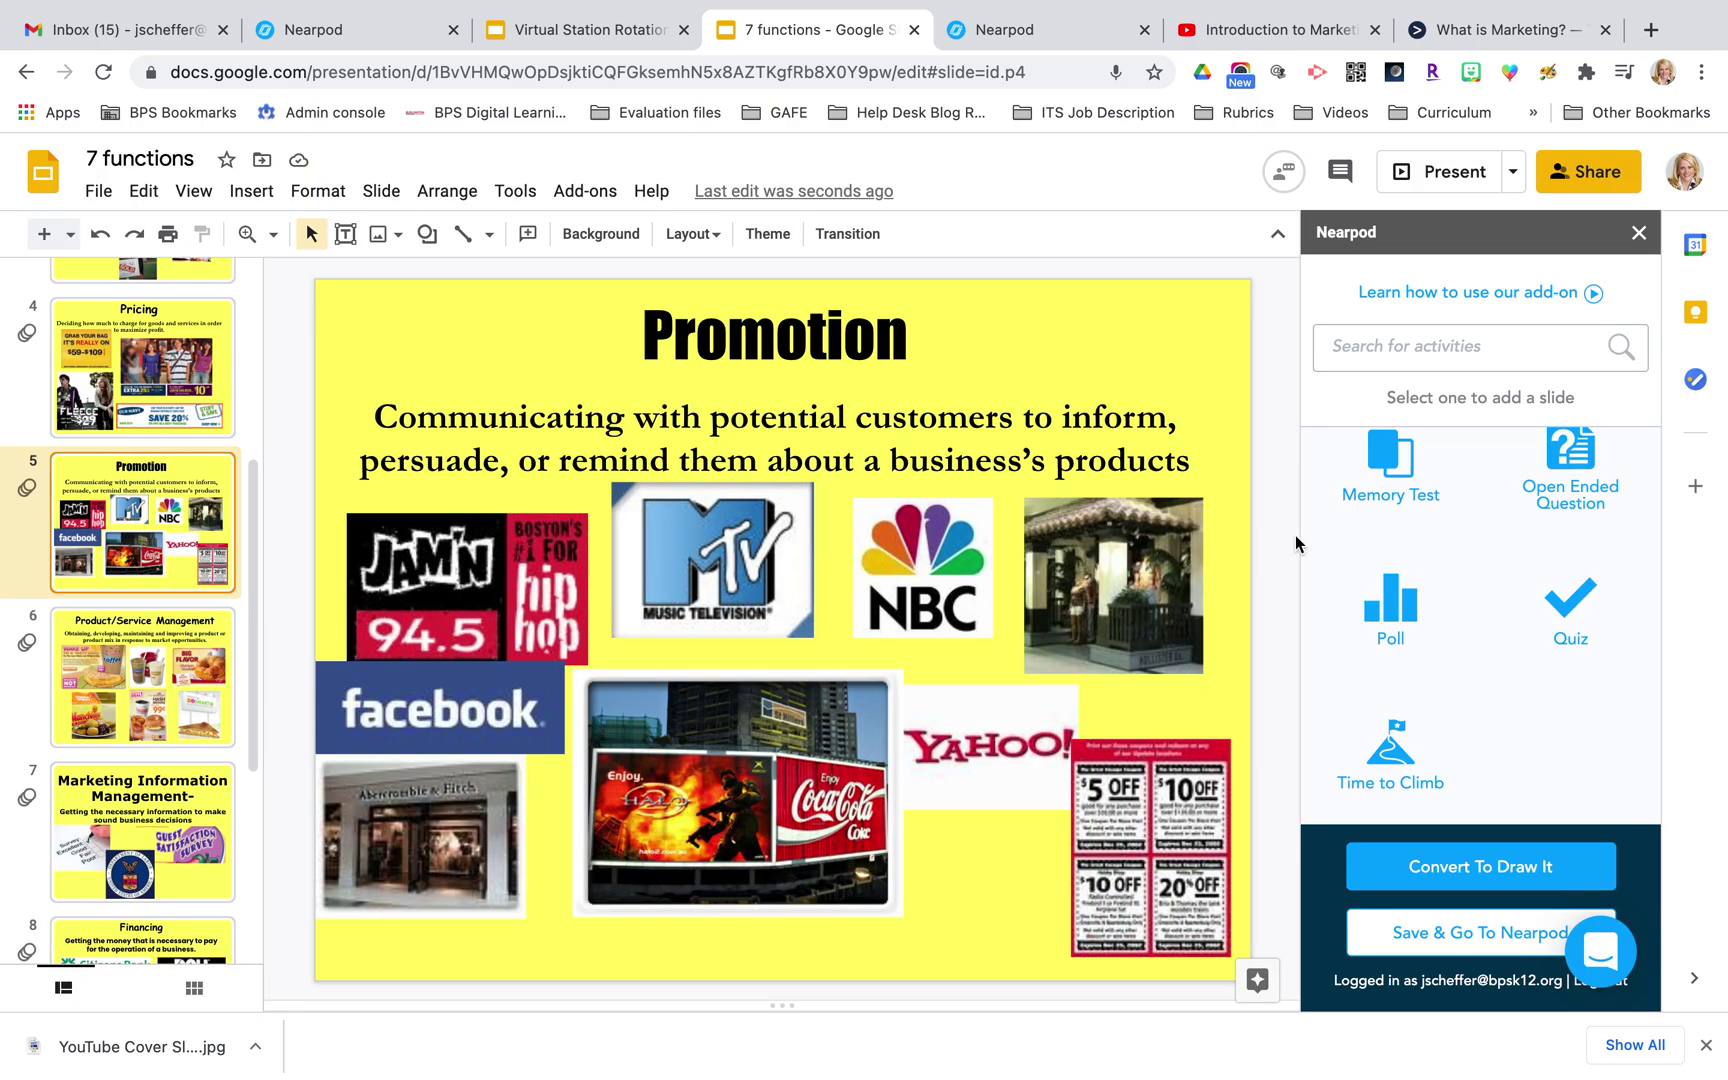
- Return to the Collaborate Board slide 1 and save the deck to Nearpod's My Library
{"action": "scroll", "coordinate": [1459, 533], "scroll_direction": "up", "scroll_amount": 5}
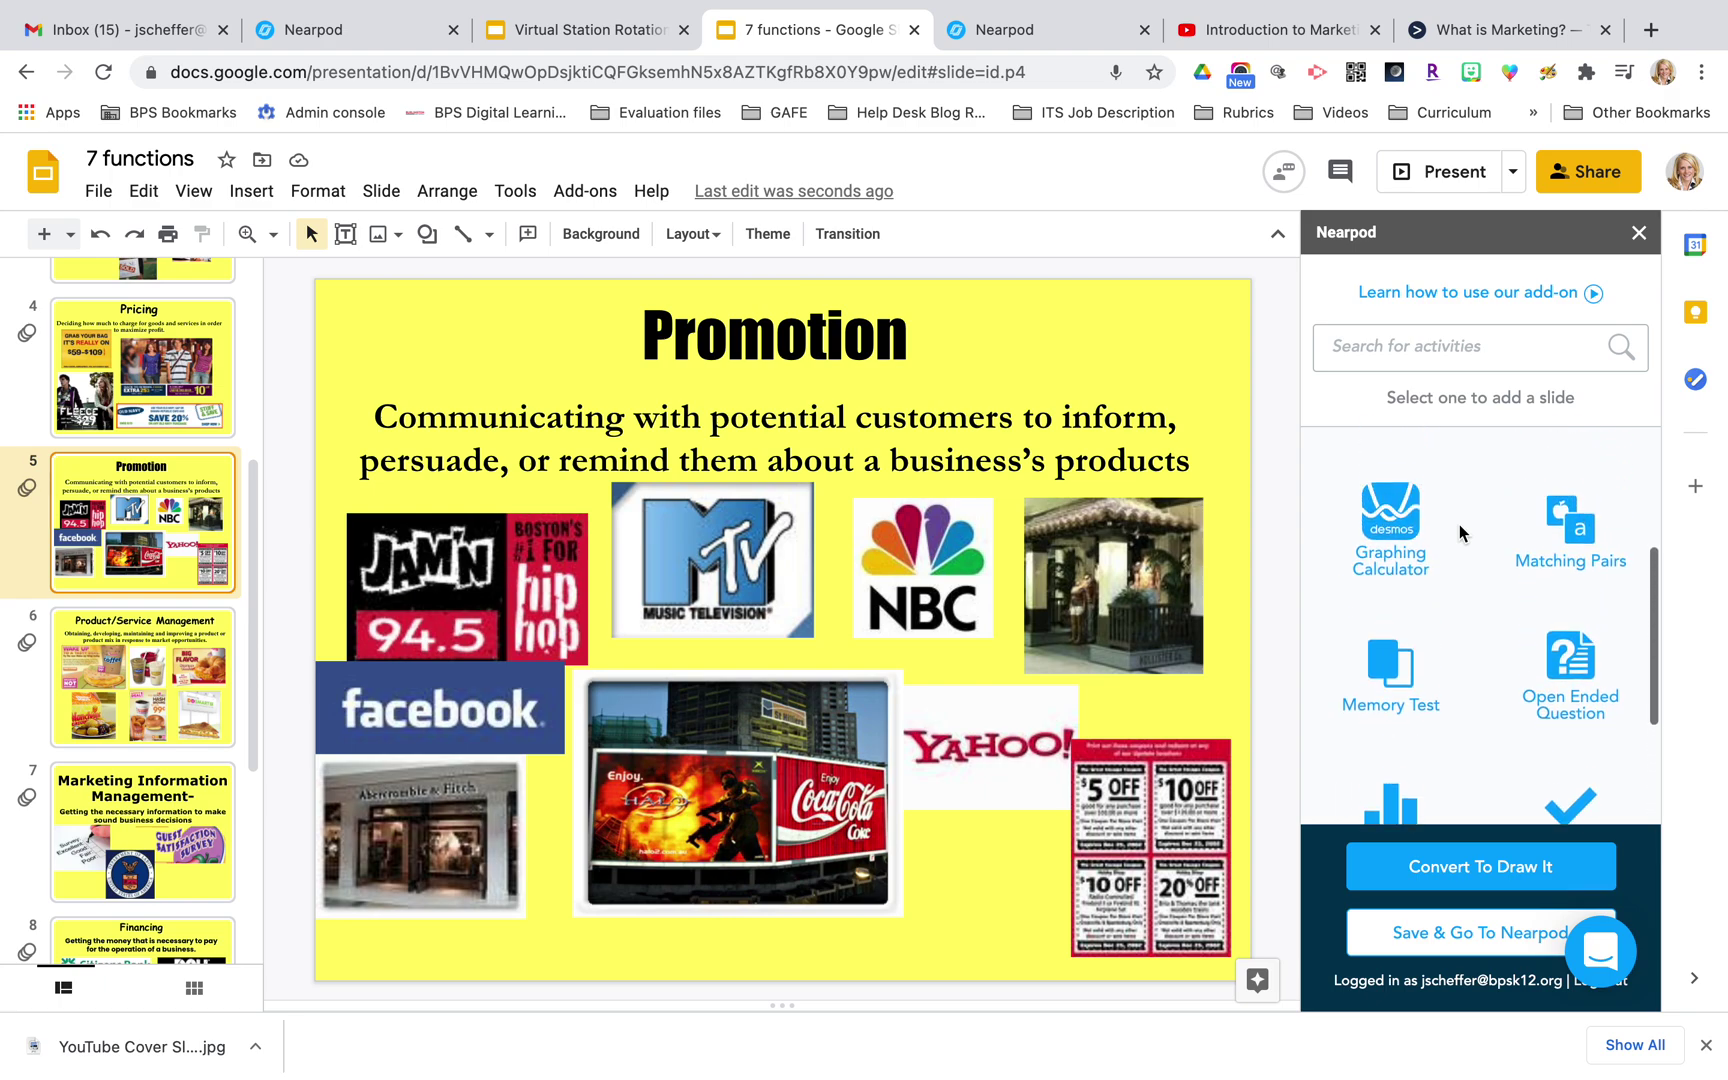
{"action": "scroll", "coordinate": [1459, 533], "scroll_direction": "up", "scroll_amount": 3}
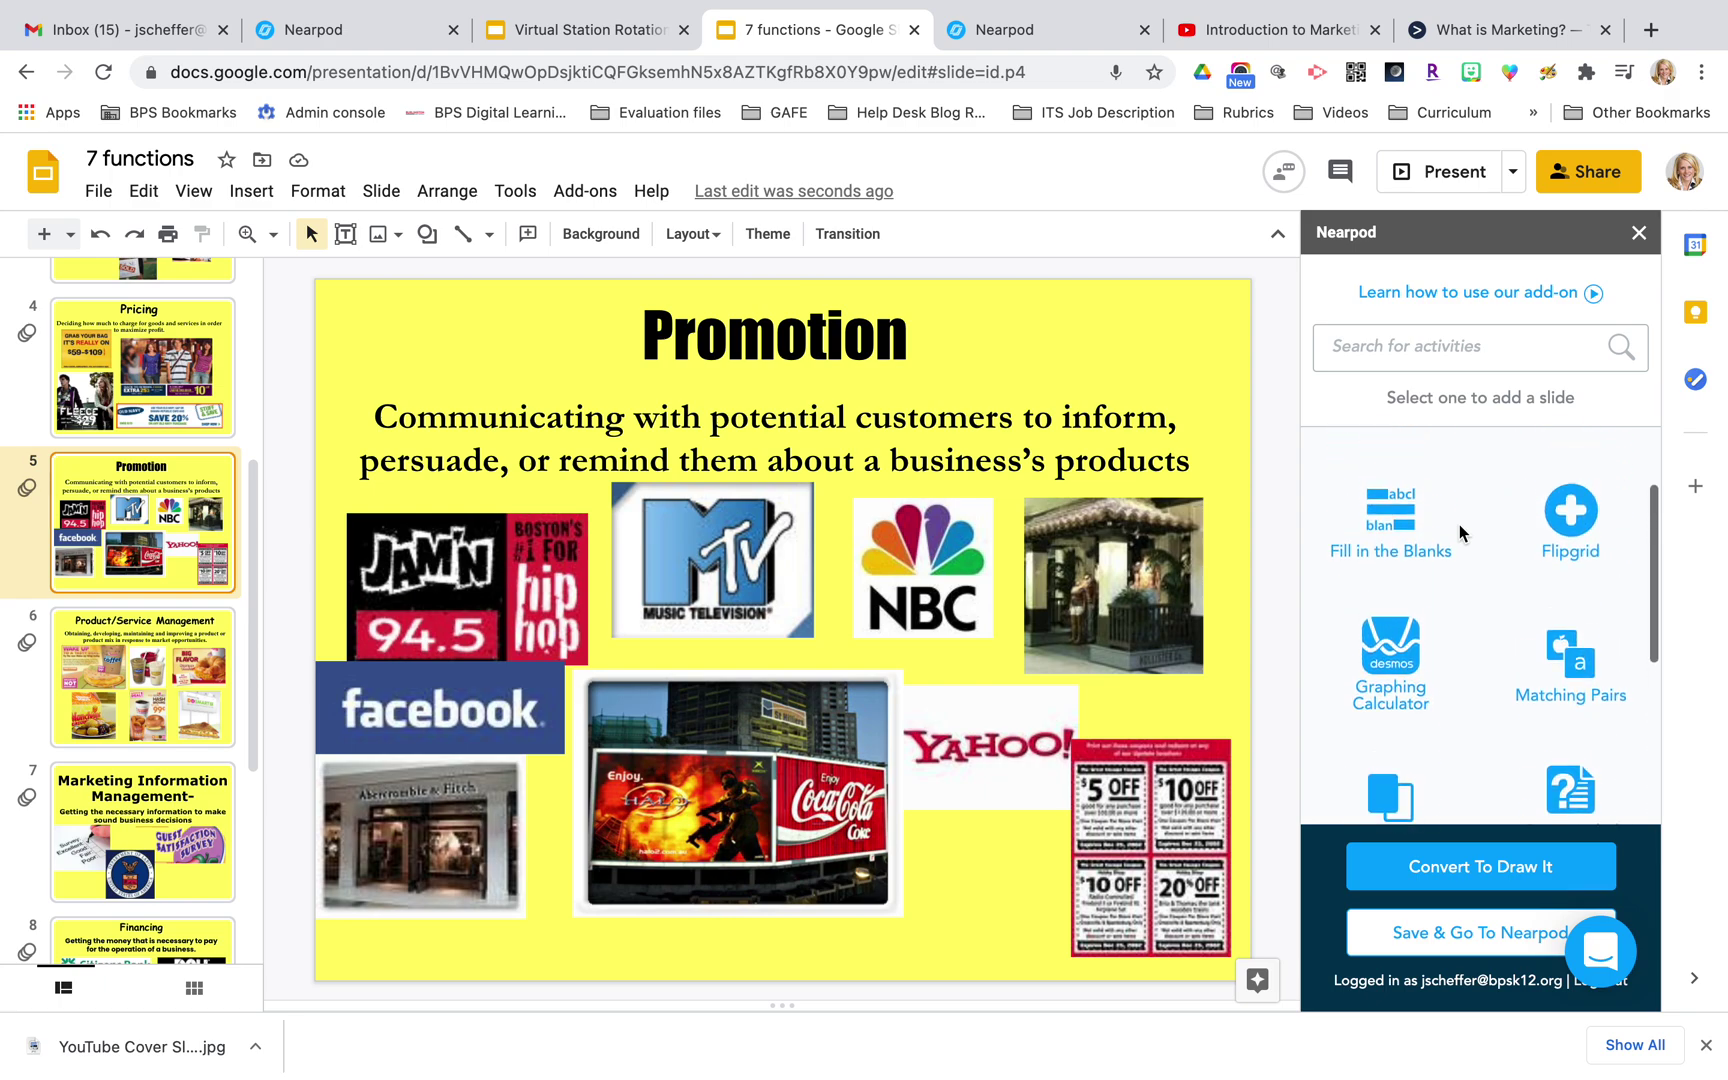
{"action": "scroll", "coordinate": [1372, 555], "scroll_direction": "up", "scroll_amount": 2}
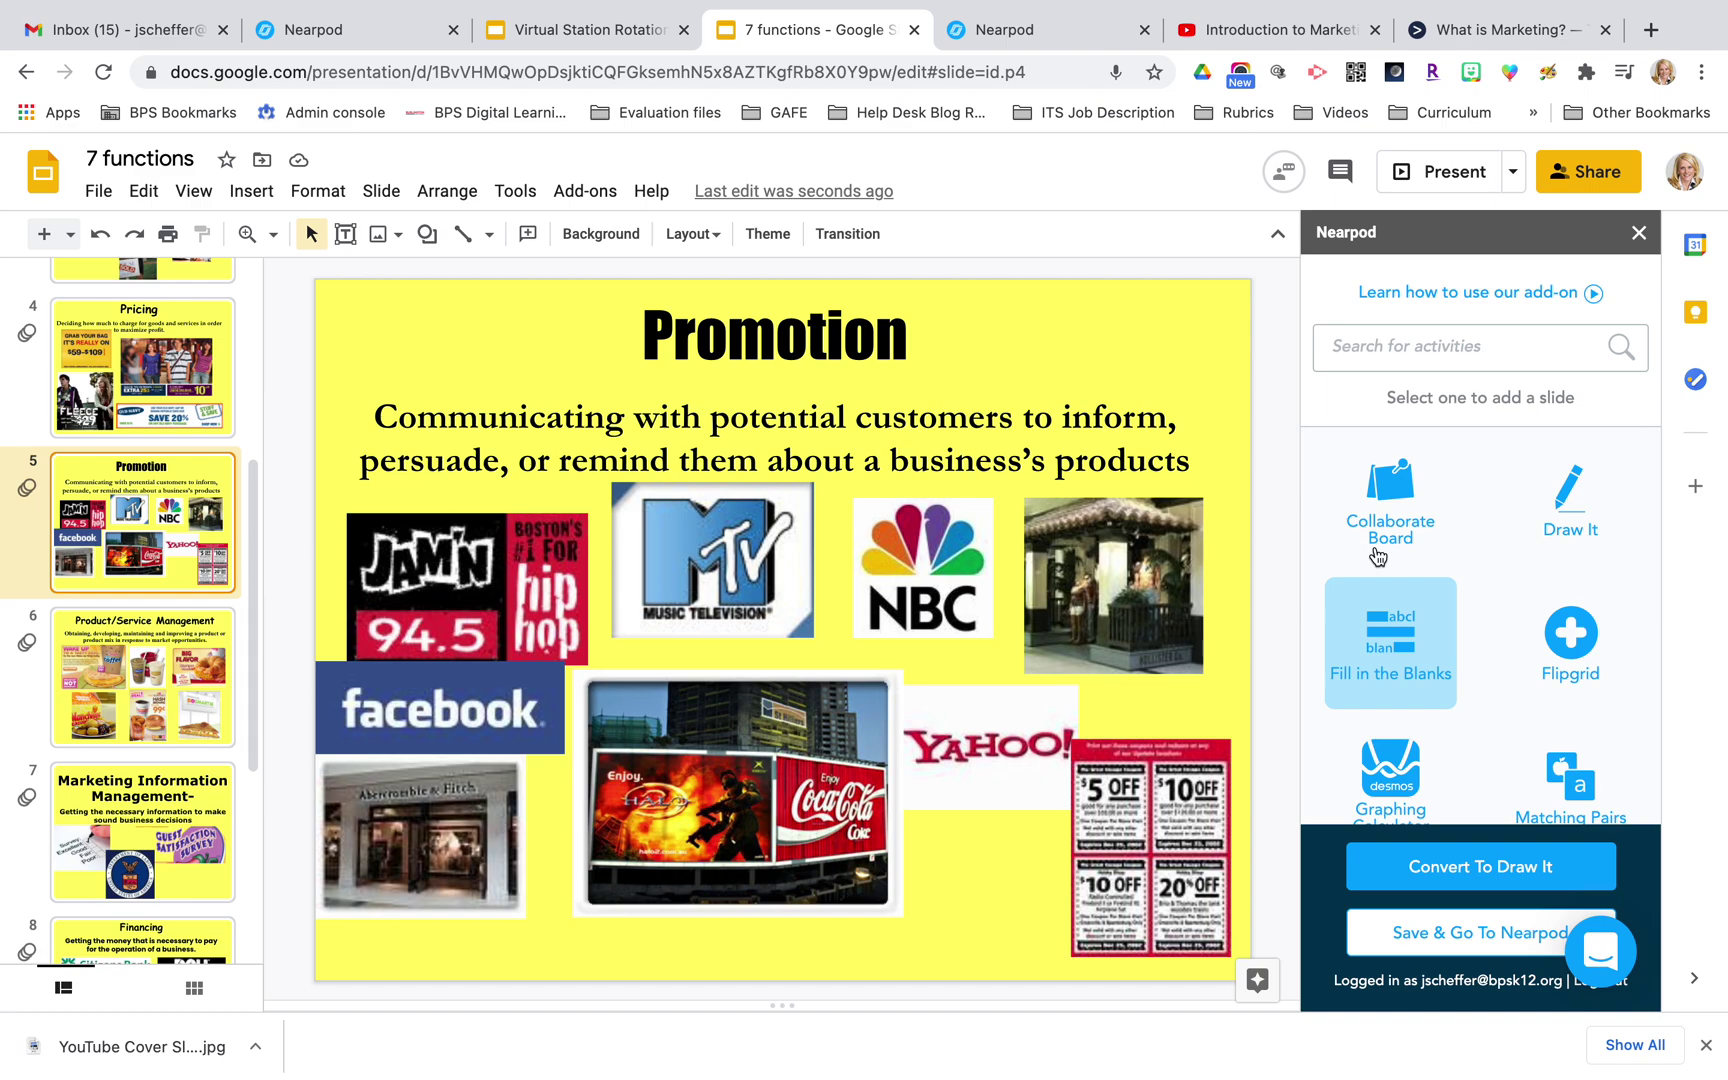
{"action": "scroll", "coordinate": [133, 507], "scroll_direction": "up", "scroll_amount": 5}
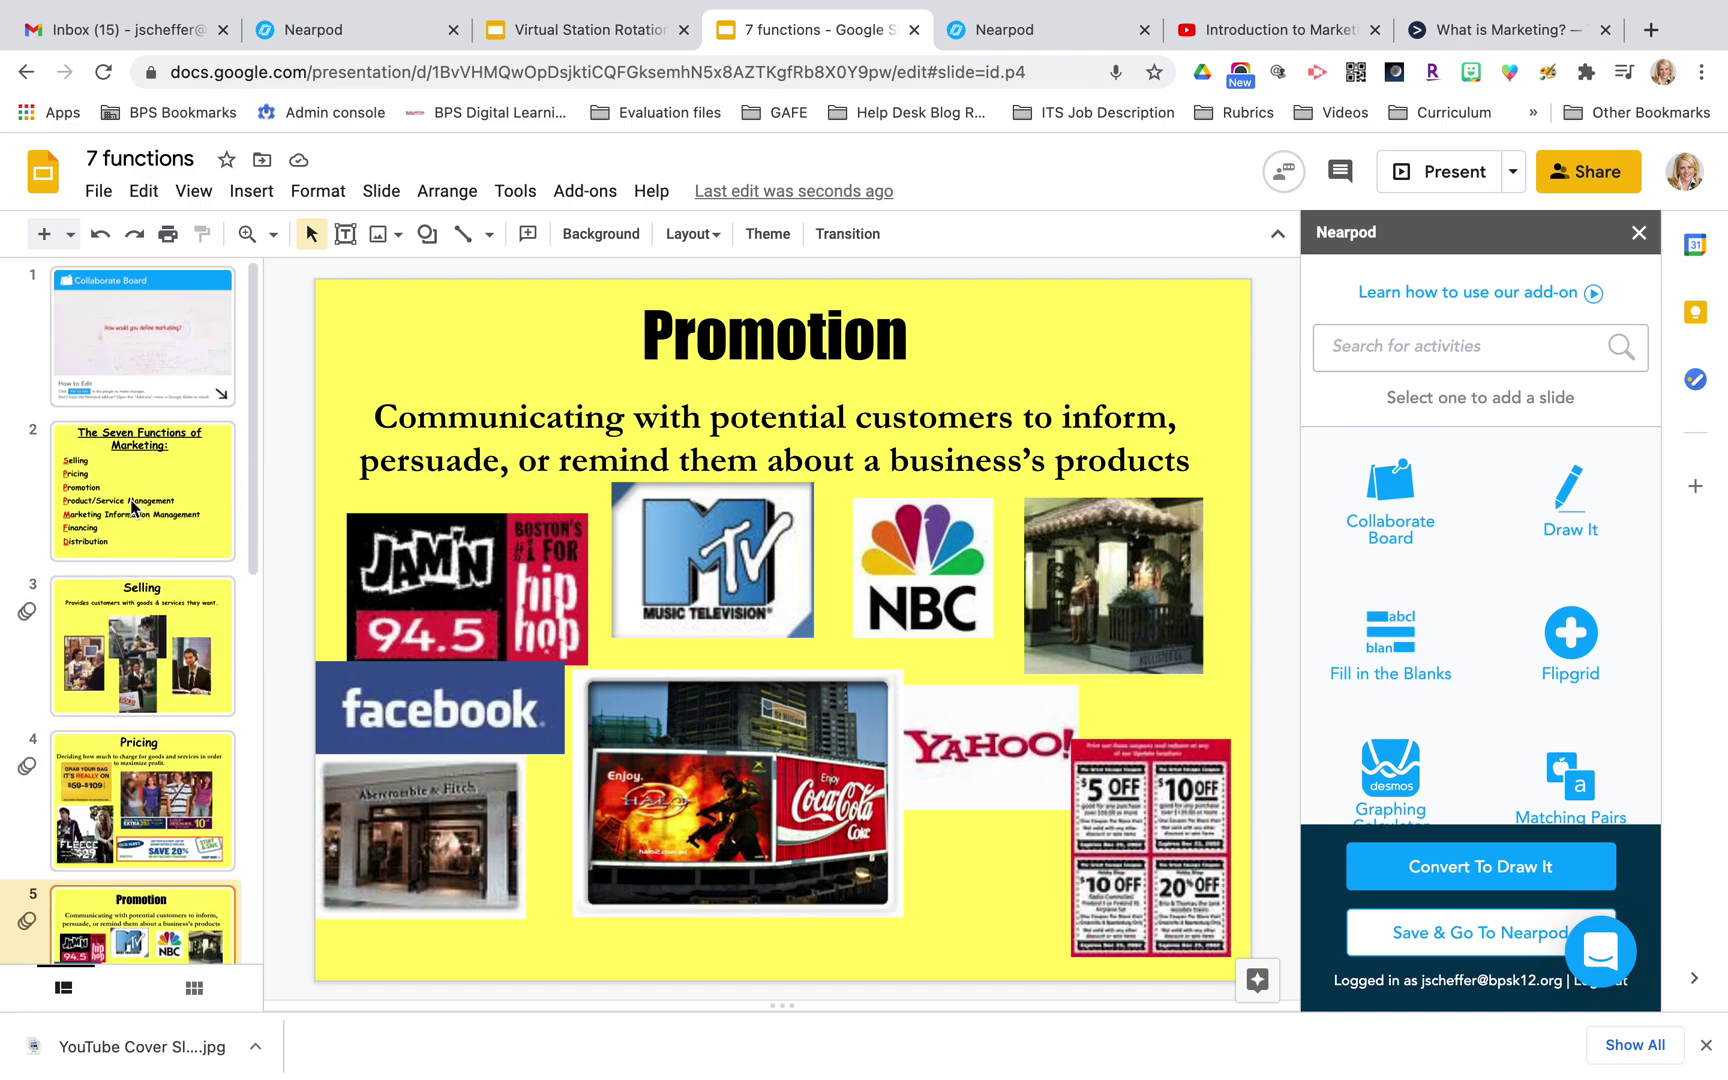
{"action": "left_click", "coordinate": [176, 321]}
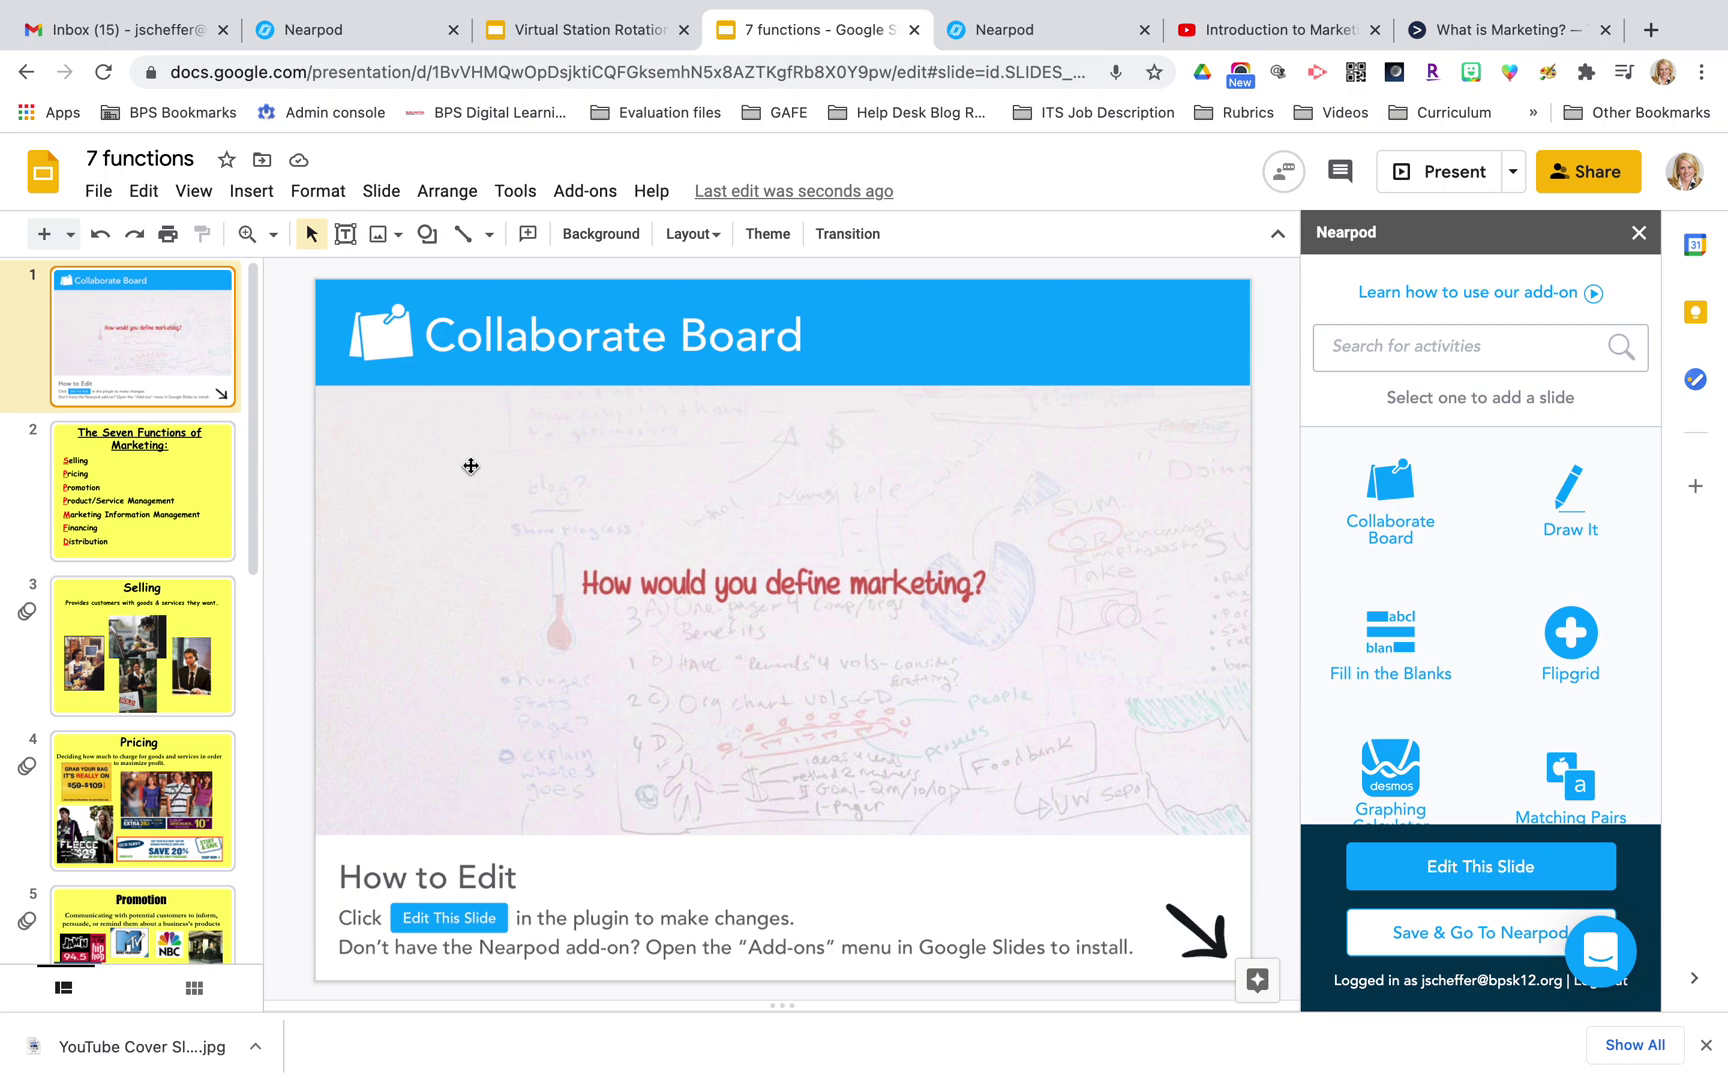
{"action": "left_click", "coordinate": [1432, 938]}
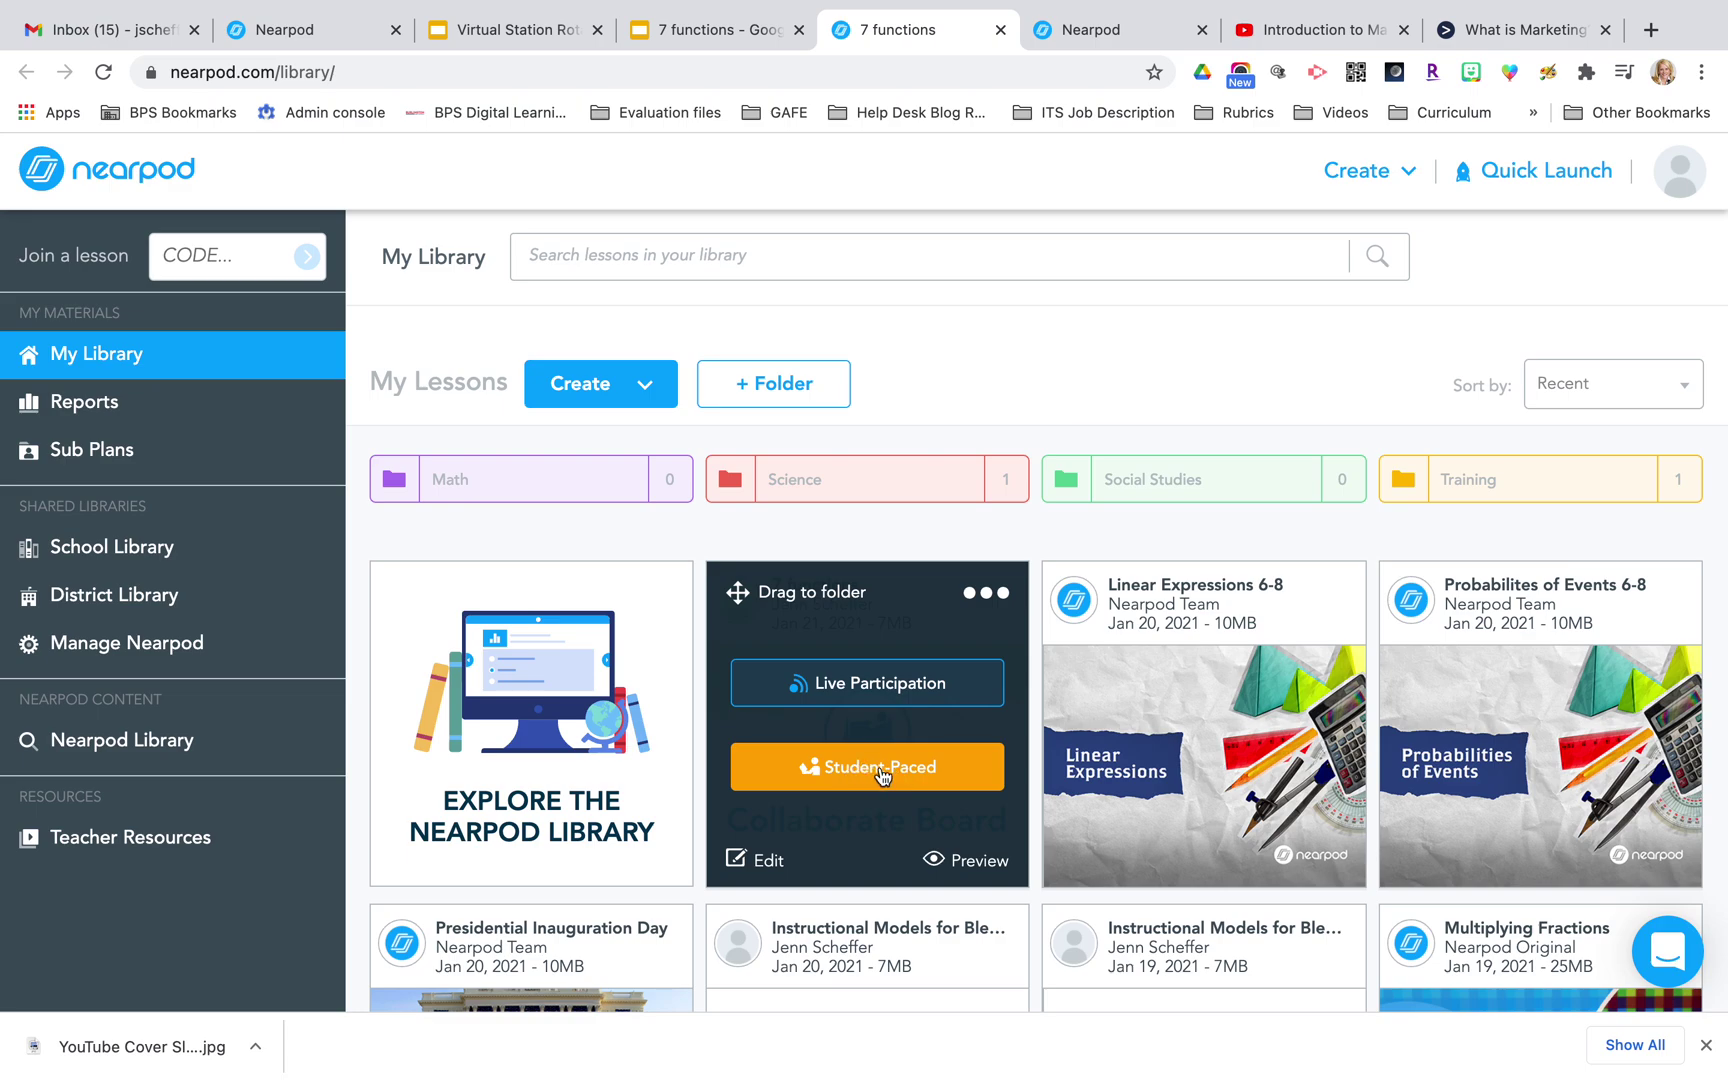
- Launch the 7 functions lesson in Student-Paced mode to generate a student join code
{"action": "left_click", "coordinate": [879, 770]}
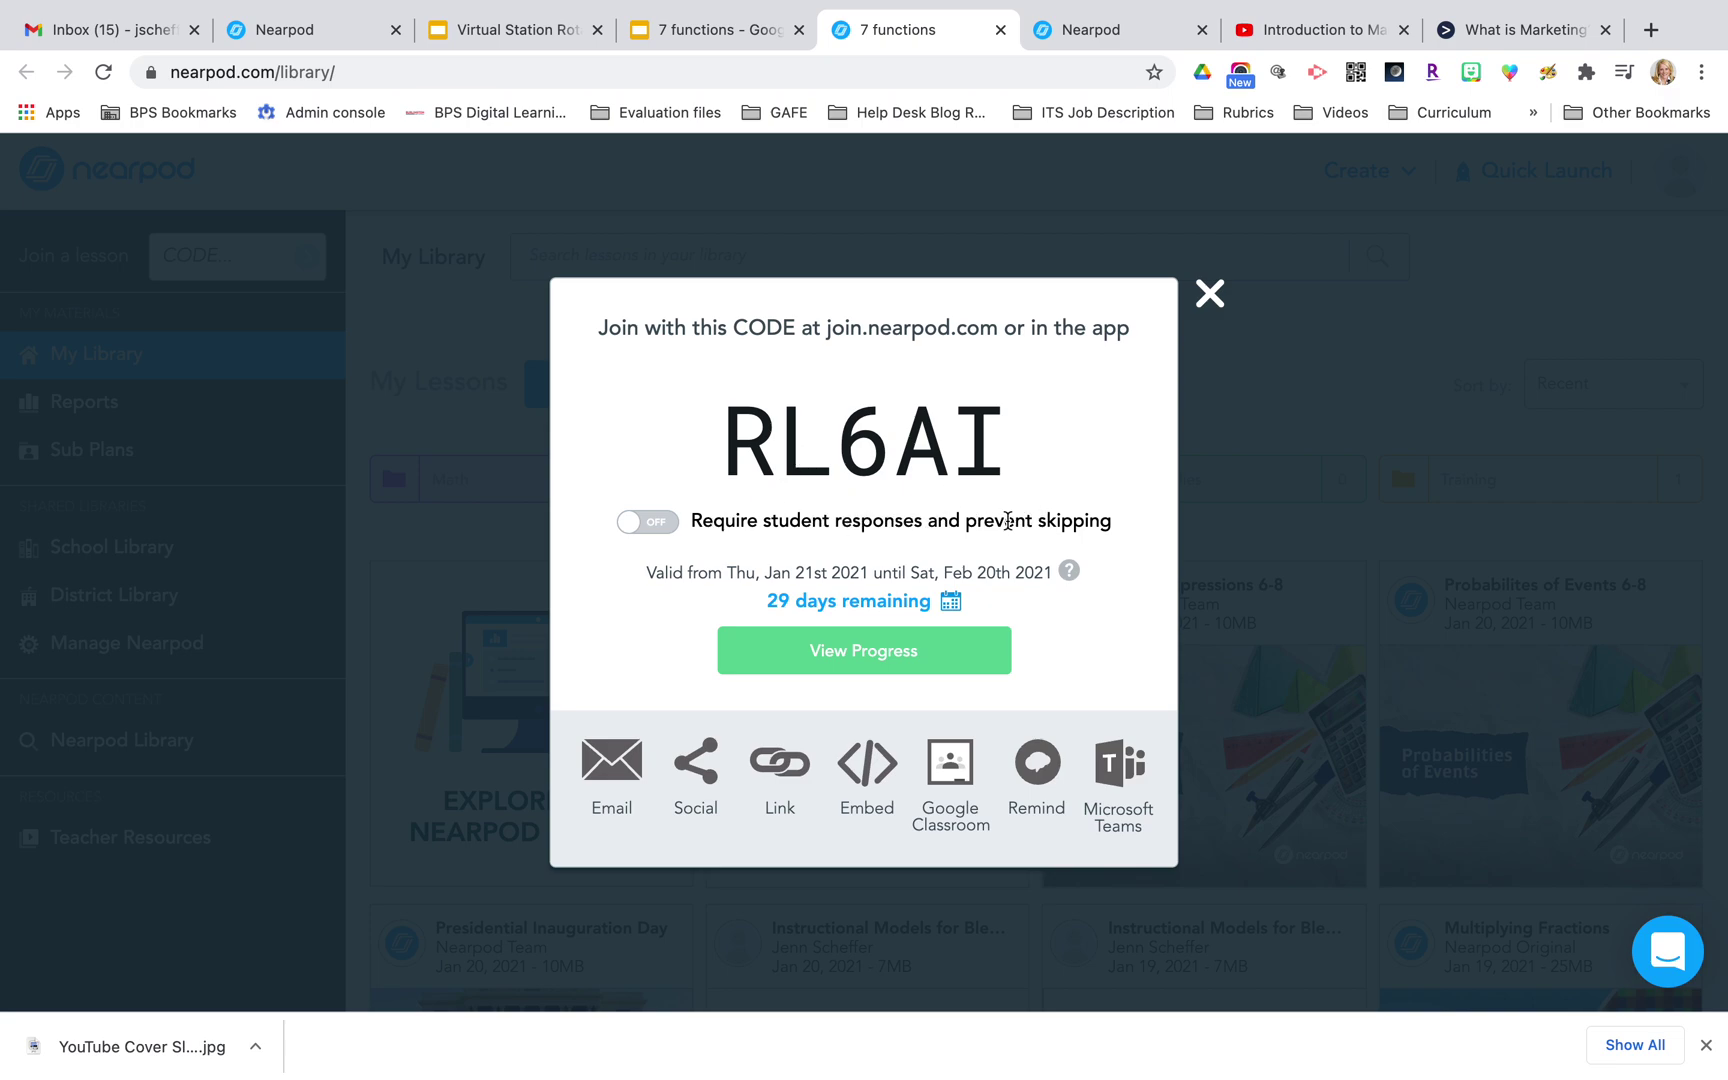
- Require student responses, set the join code to expire on Jan 22, and close the code window
{"action": "left_click", "coordinate": [629, 522]}
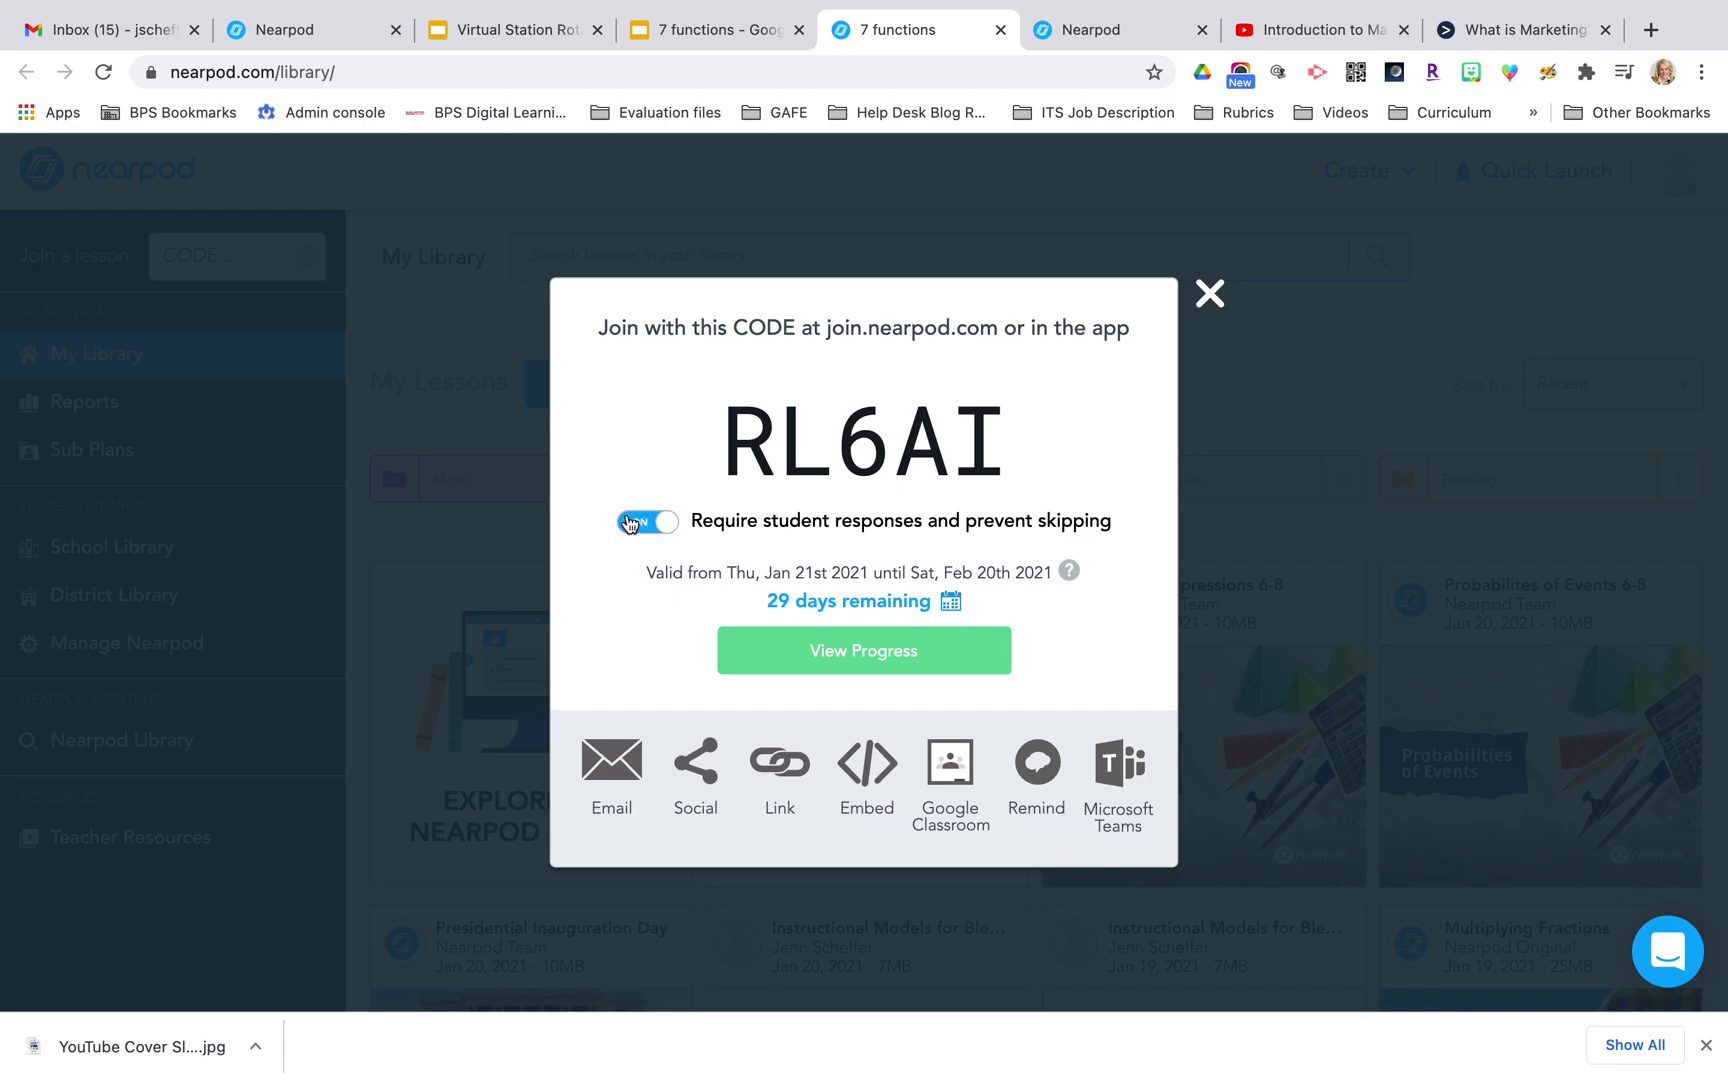
{"action": "left_click", "coordinate": [949, 601]}
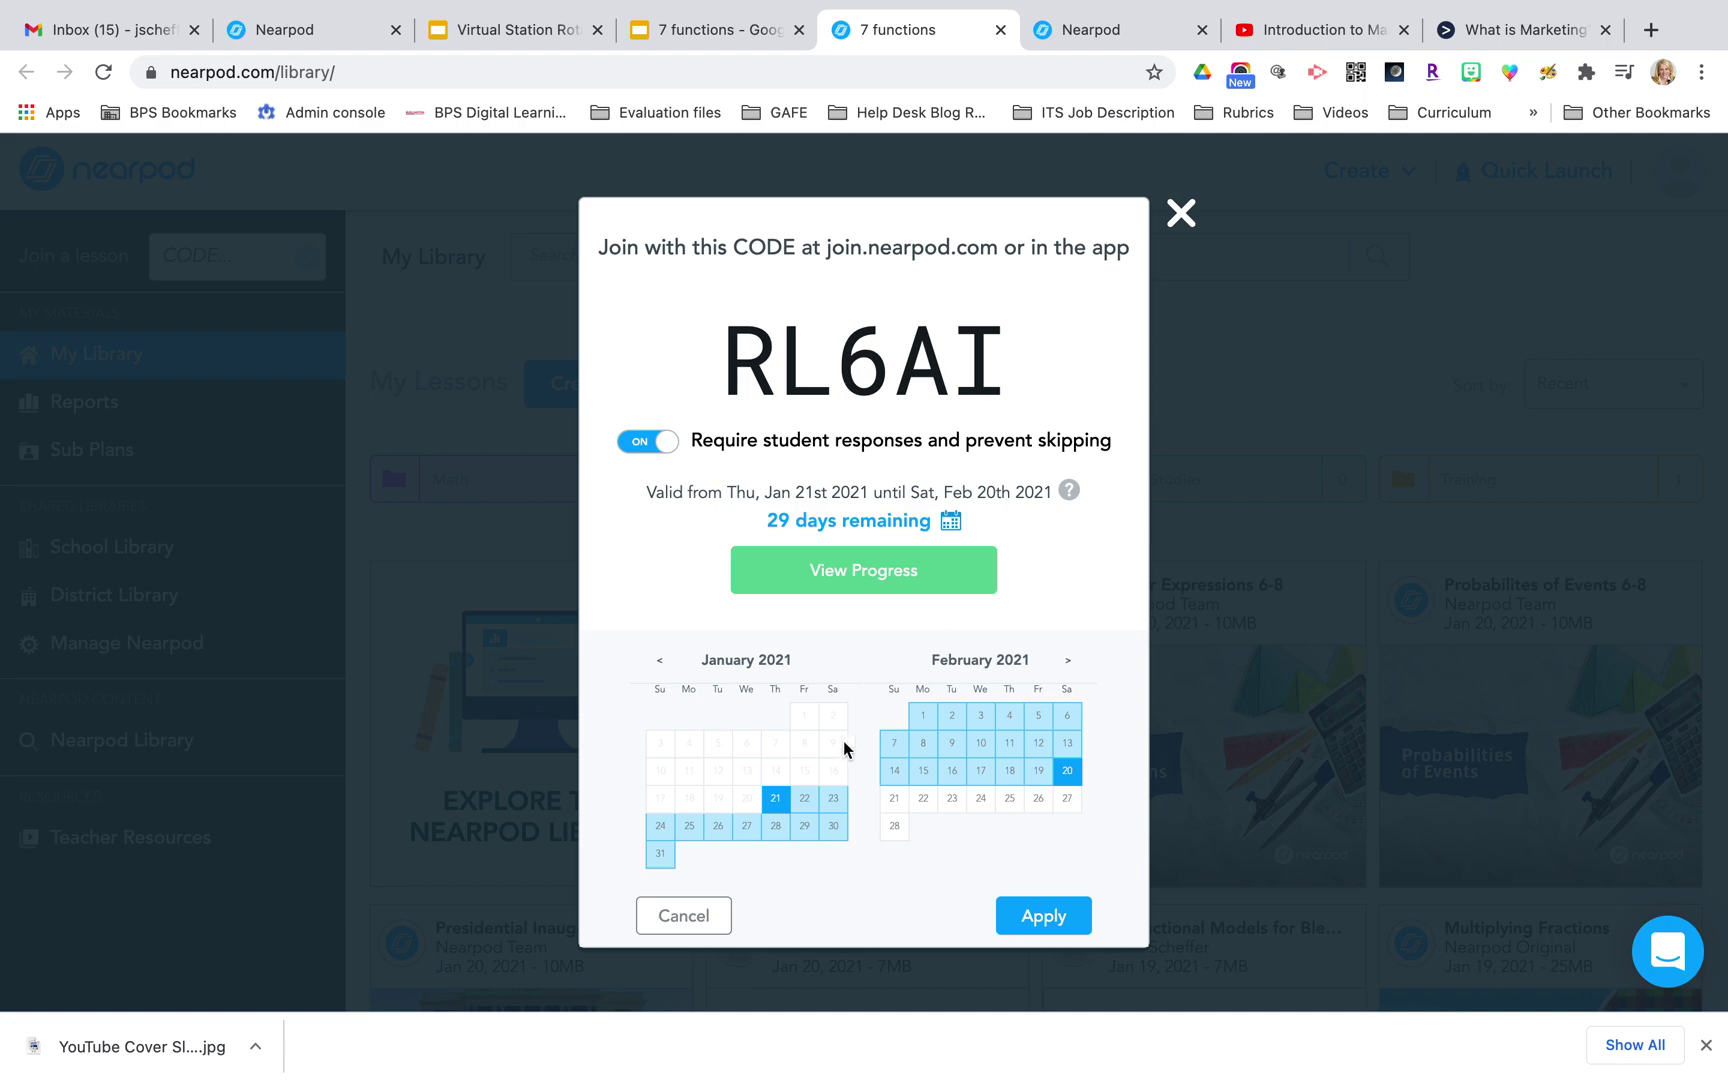
{"action": "left_click", "coordinate": [806, 800]}
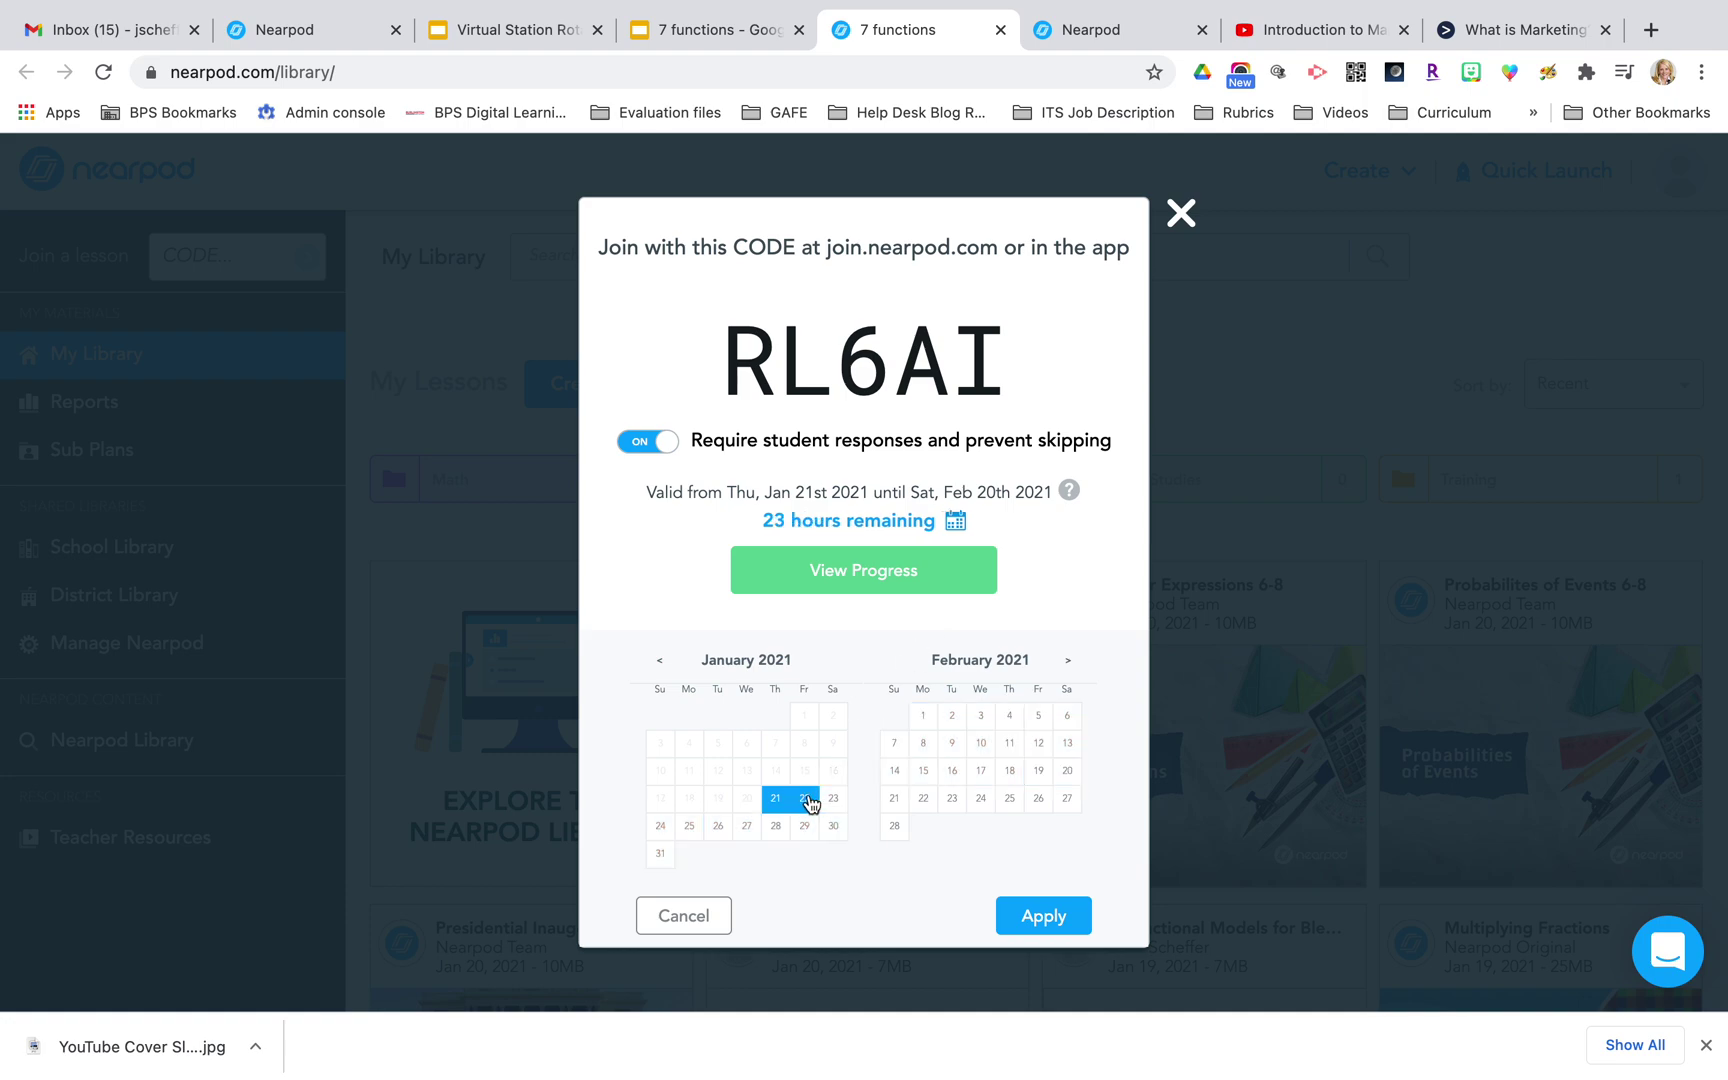
{"action": "left_click", "coordinate": [810, 803]}
{"action": "left_click", "coordinate": [1180, 214]}
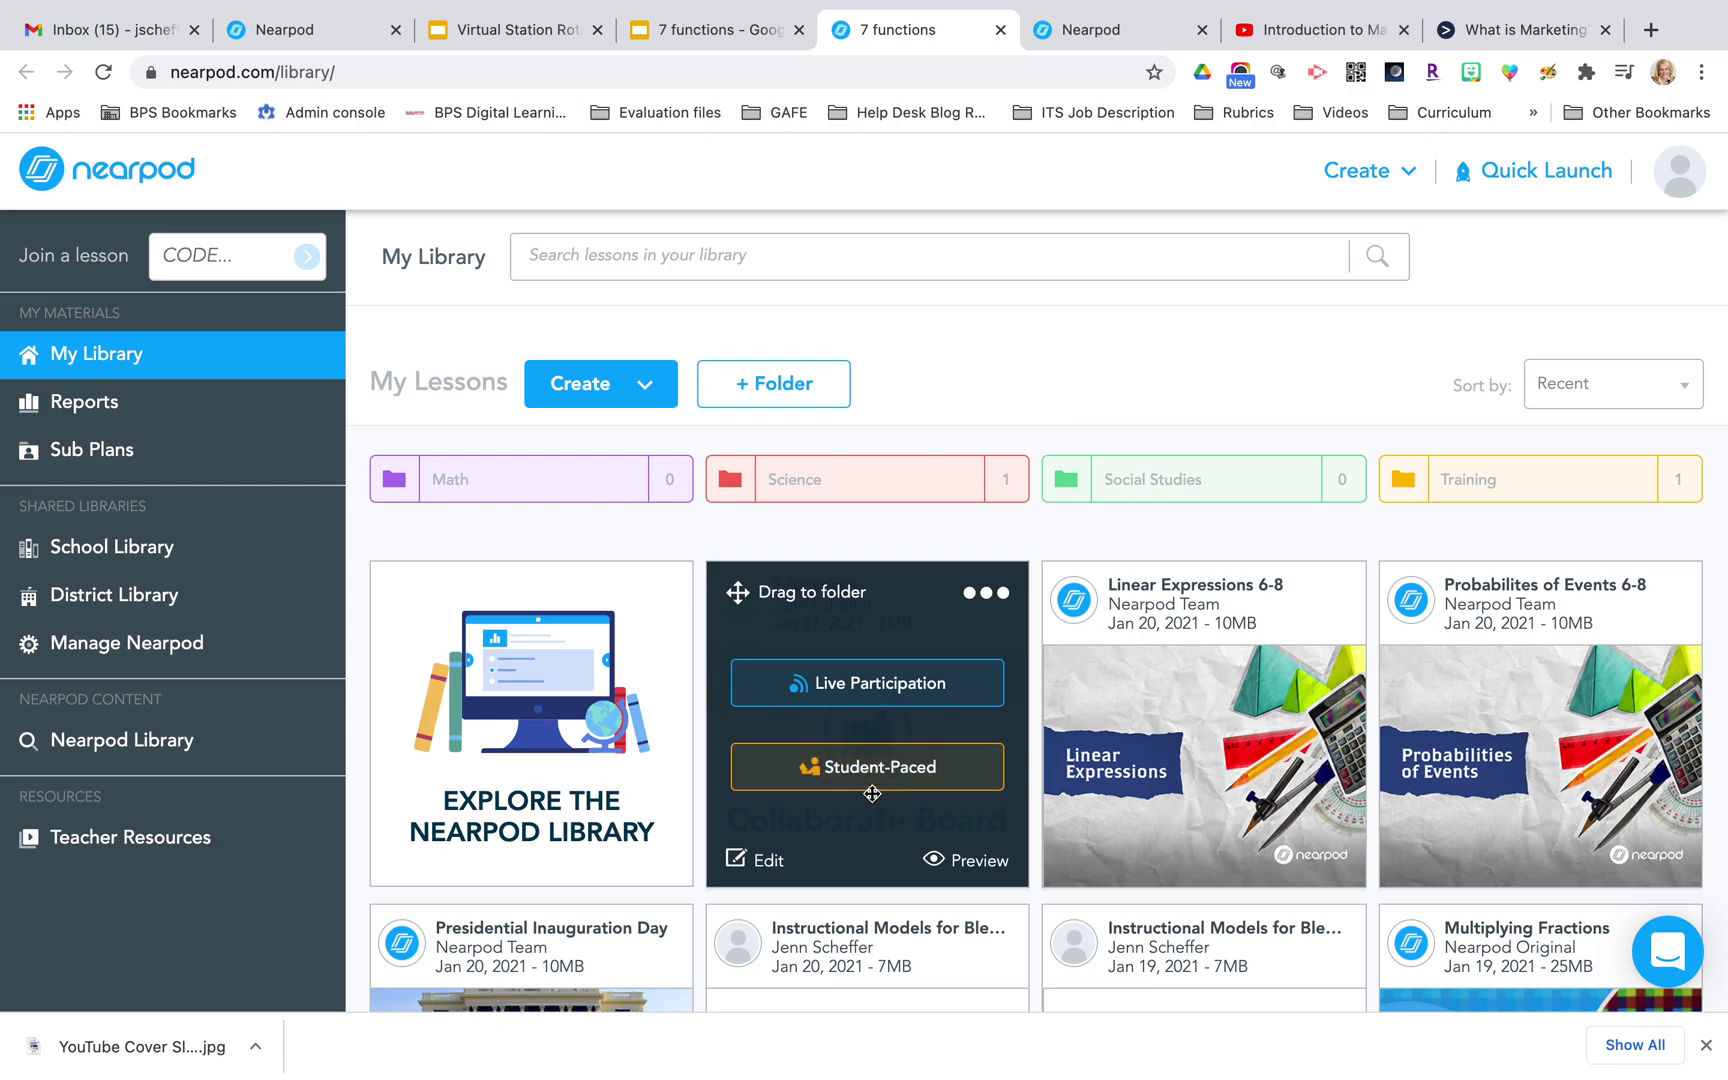
- Go to the Lesson Settings page from the profile account menu
{"action": "left_click", "coordinate": [1675, 187]}
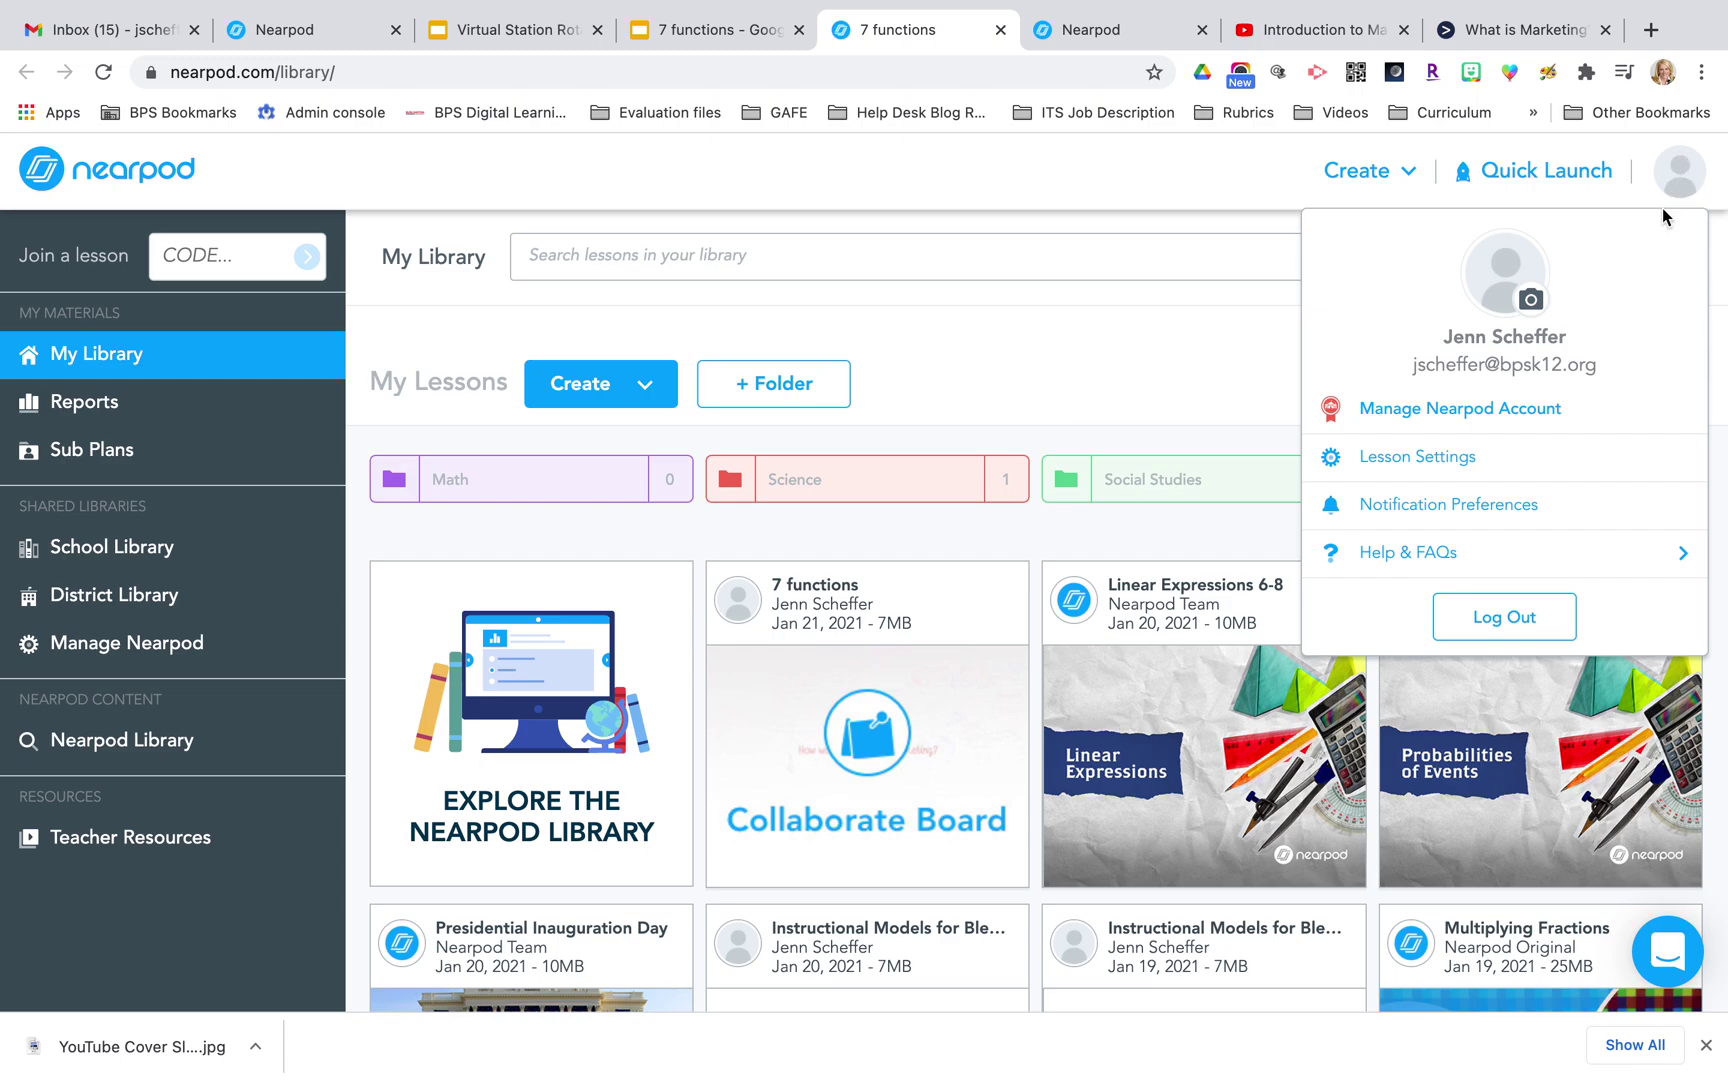
{"action": "left_click", "coordinate": [1416, 462]}
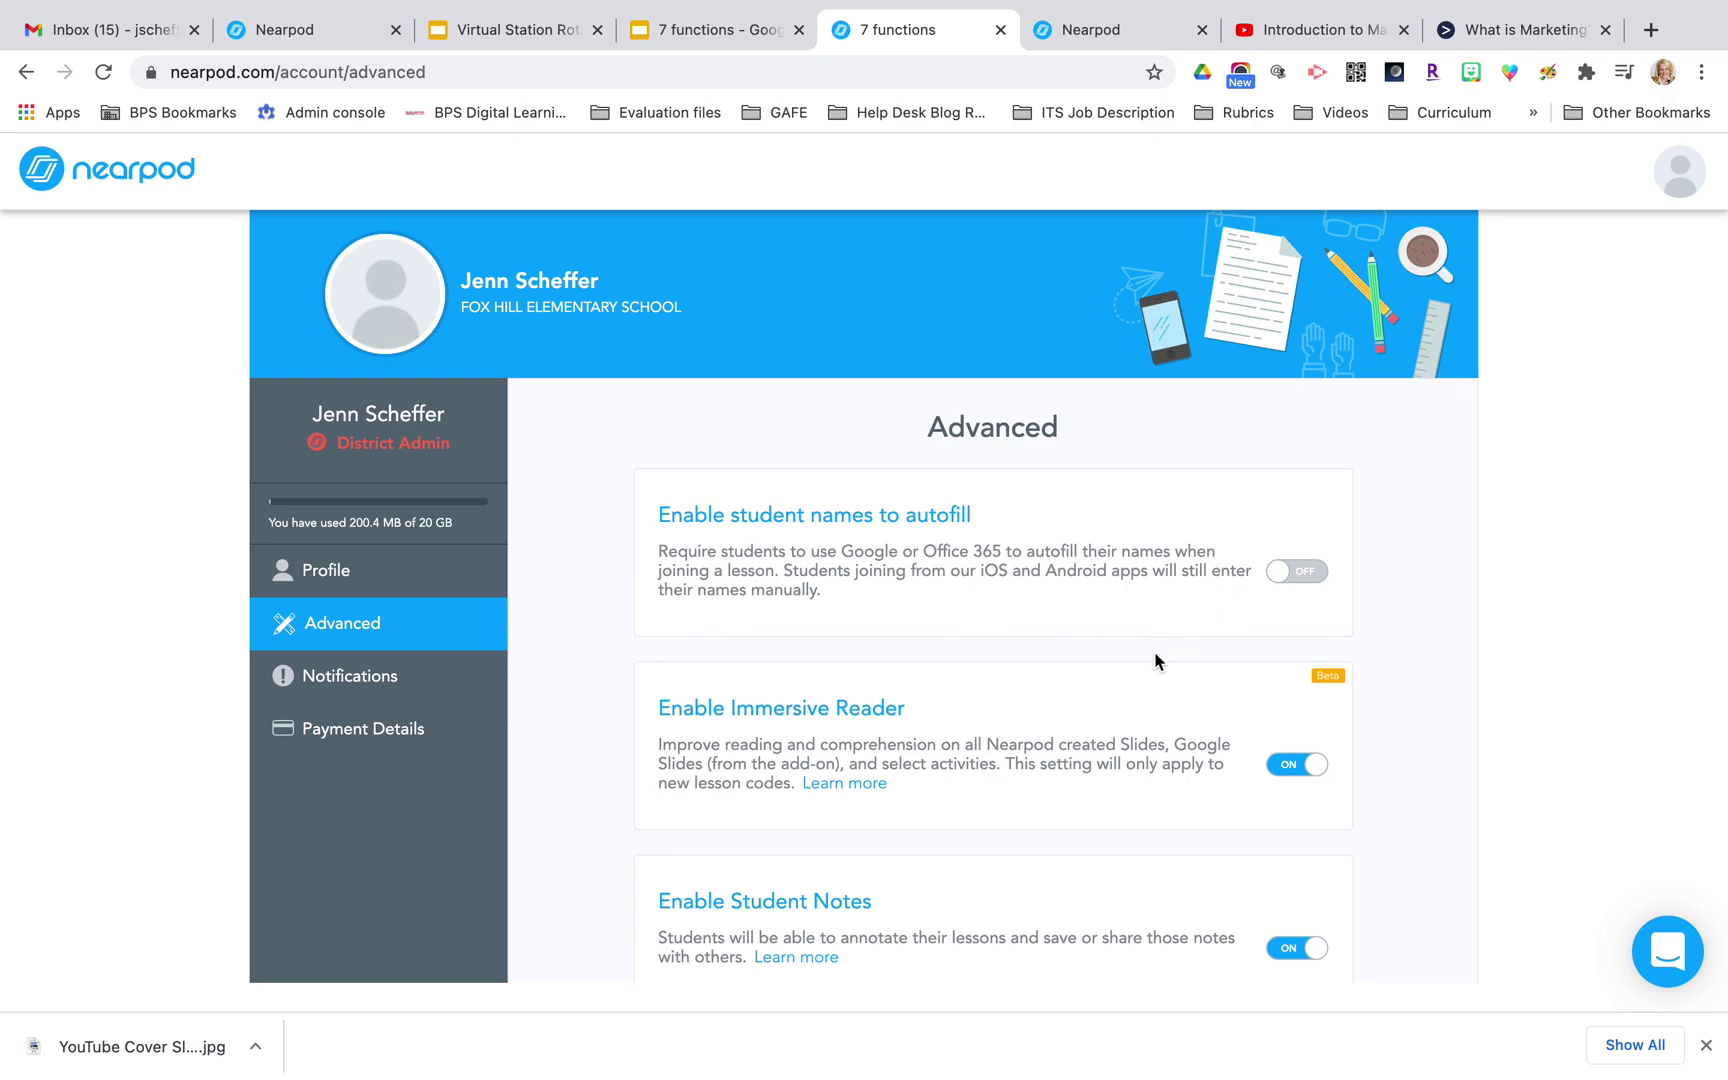
- Scroll through the Advanced settings to review the student-paced and Collaborate Board options
{"action": "scroll", "coordinate": [1155, 661], "scroll_direction": "down", "scroll_amount": 3}
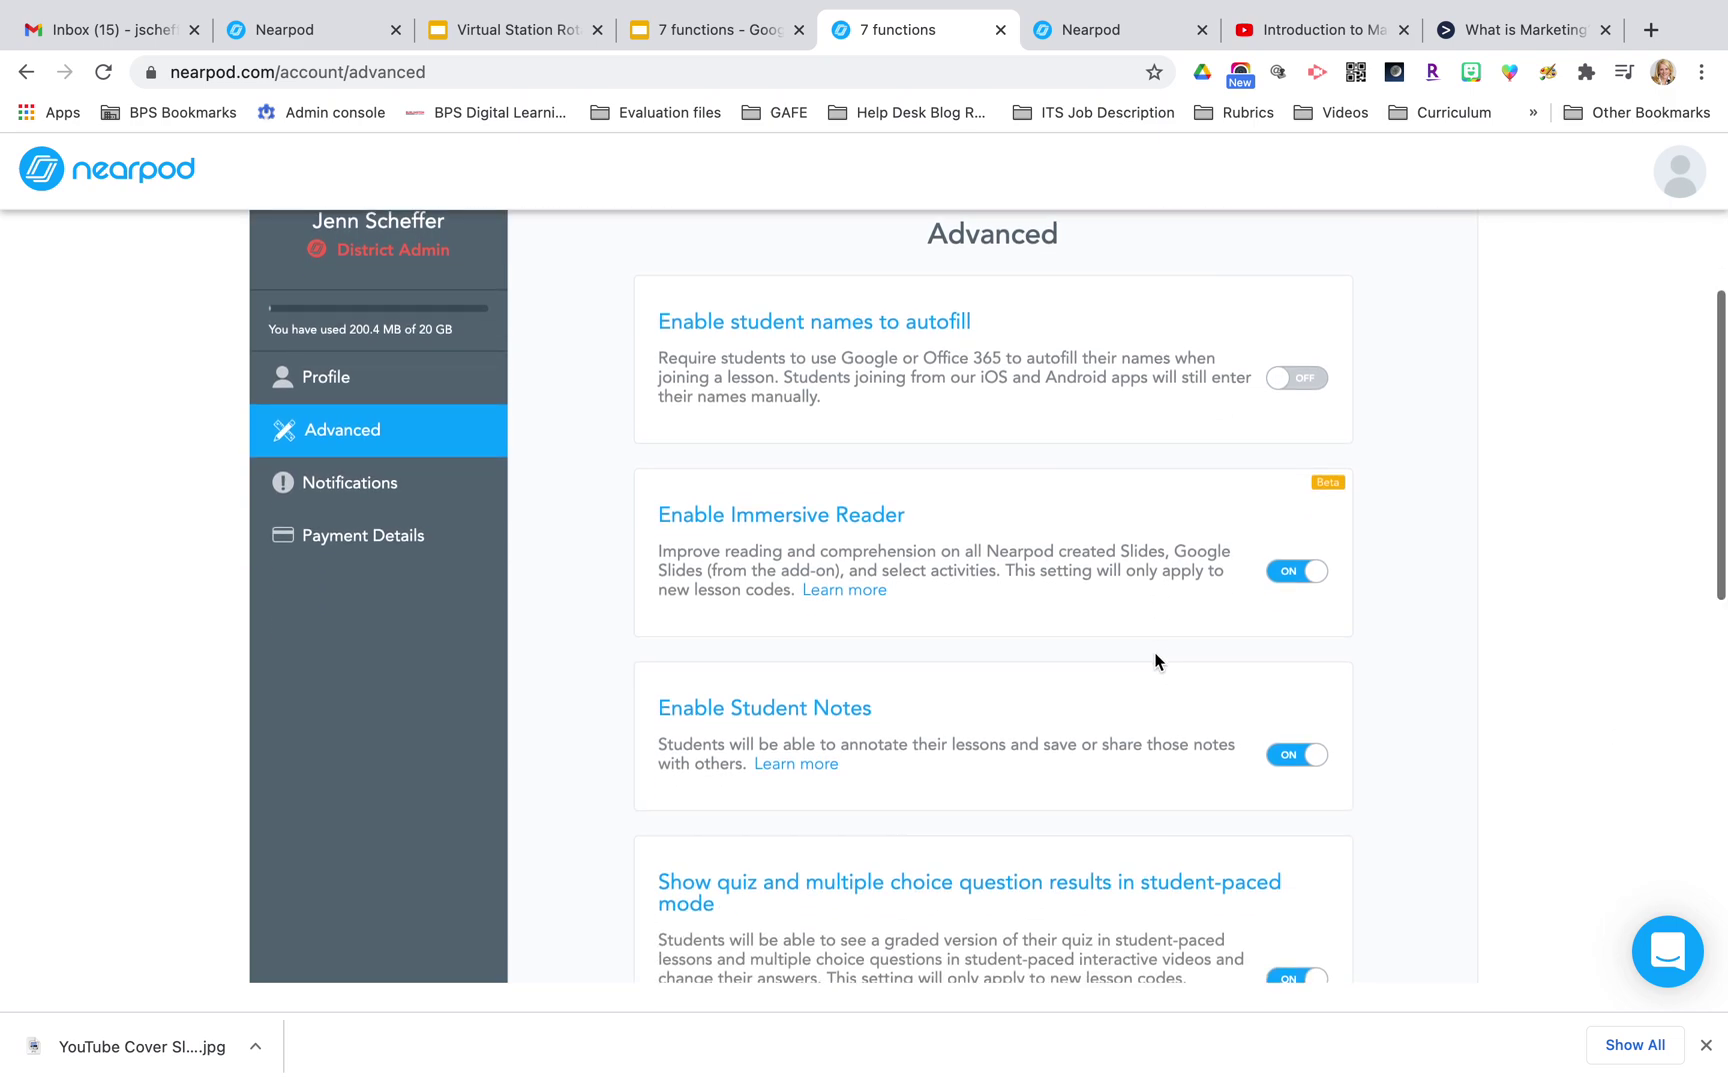
{"action": "scroll", "coordinate": [1155, 661], "scroll_direction": "down", "scroll_amount": 1}
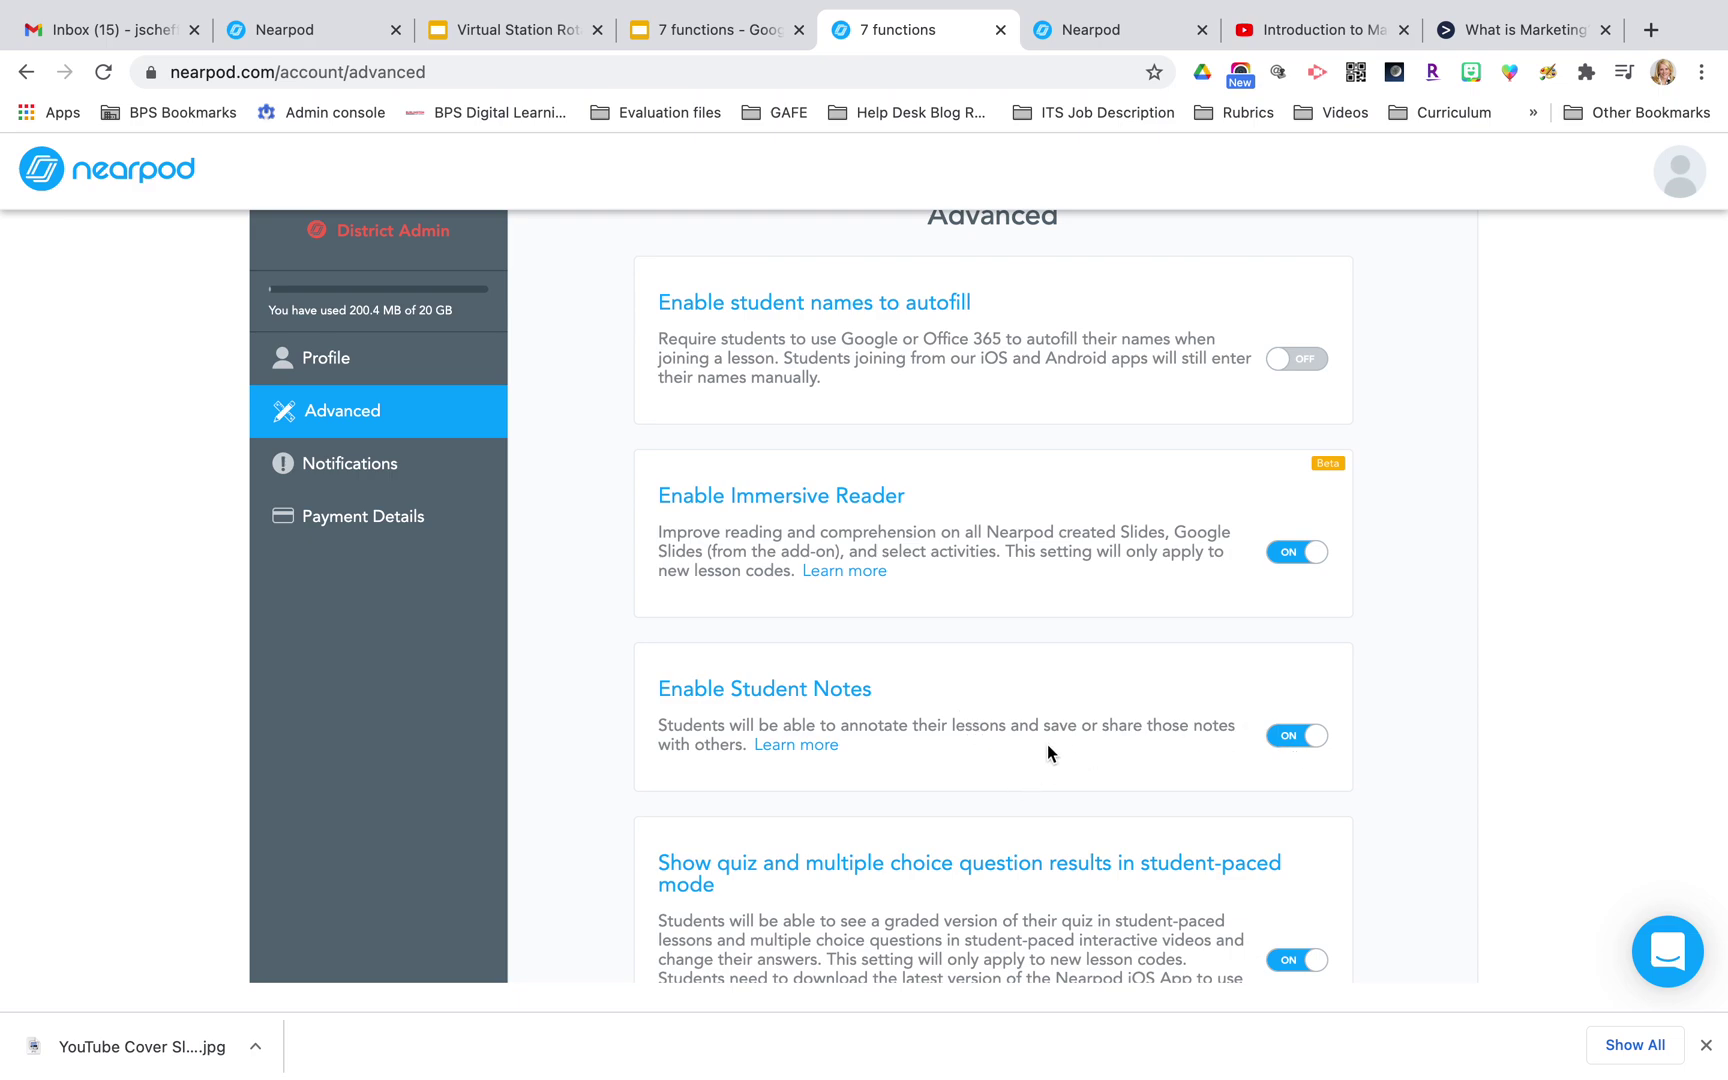
{"action": "scroll", "coordinate": [1008, 742], "scroll_direction": "down", "scroll_amount": 4}
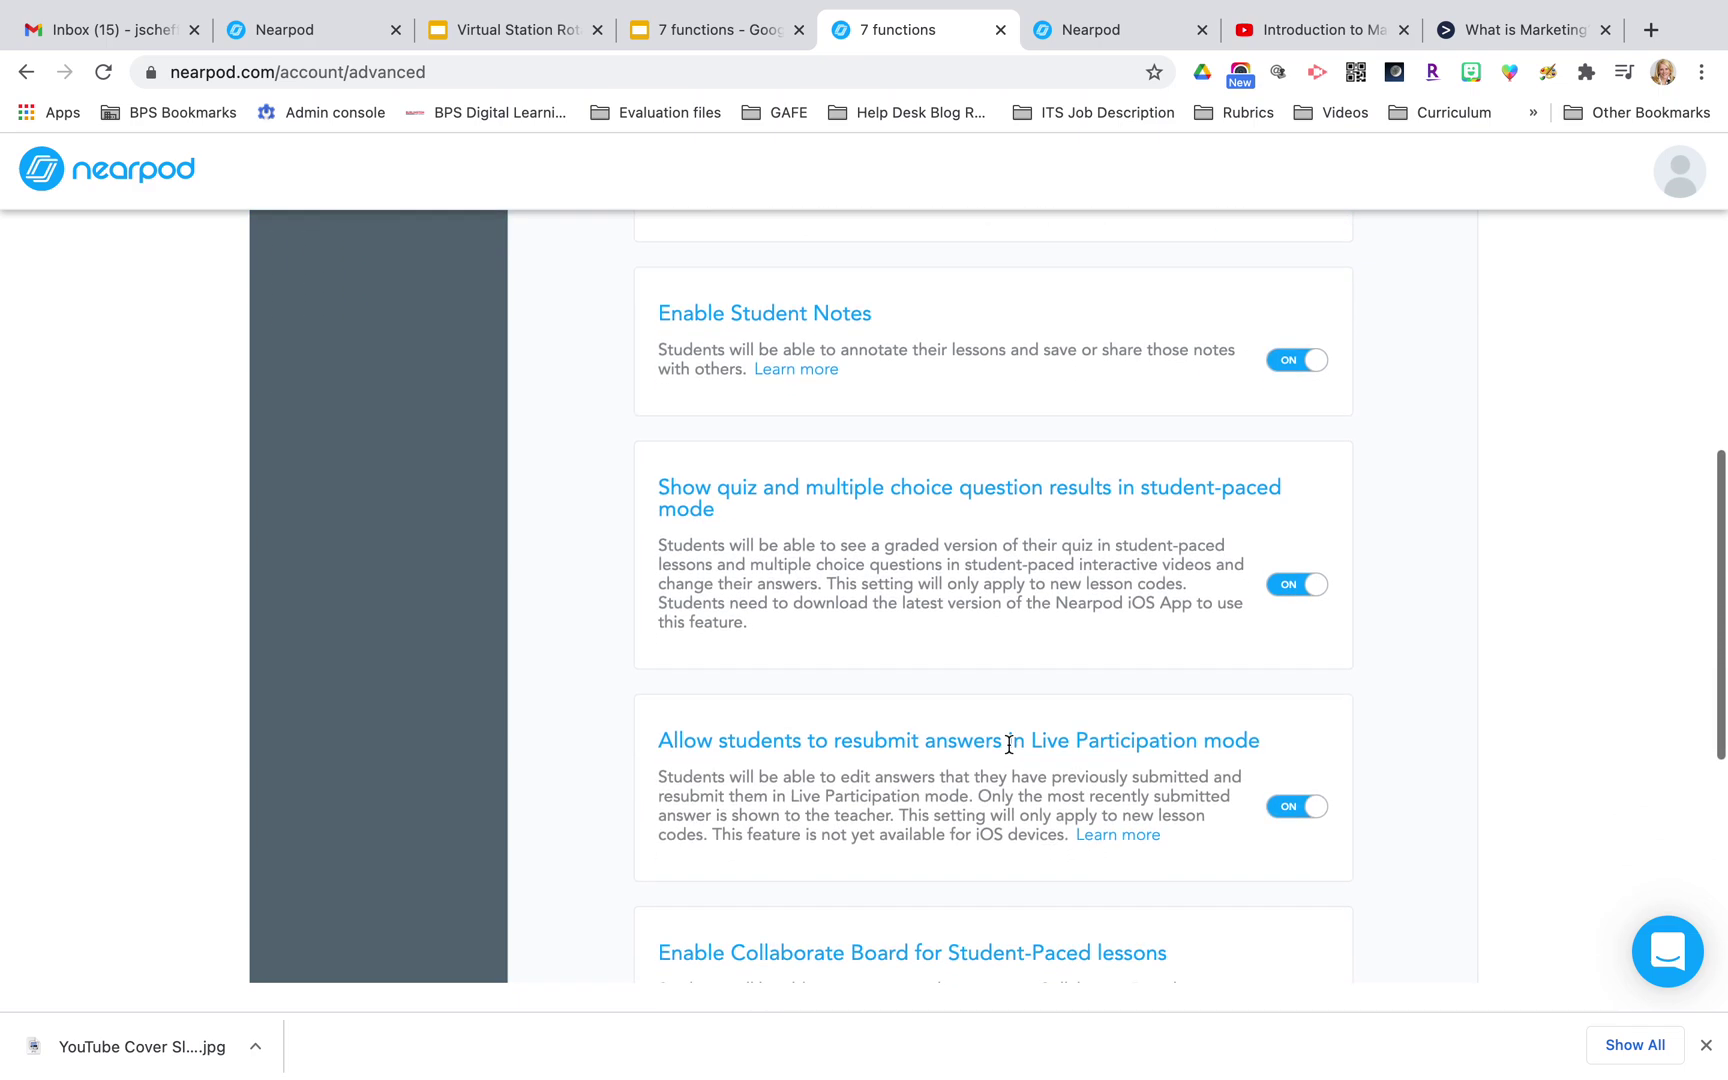
{"action": "scroll", "coordinate": [1009, 743], "scroll_direction": "down", "scroll_amount": 1}
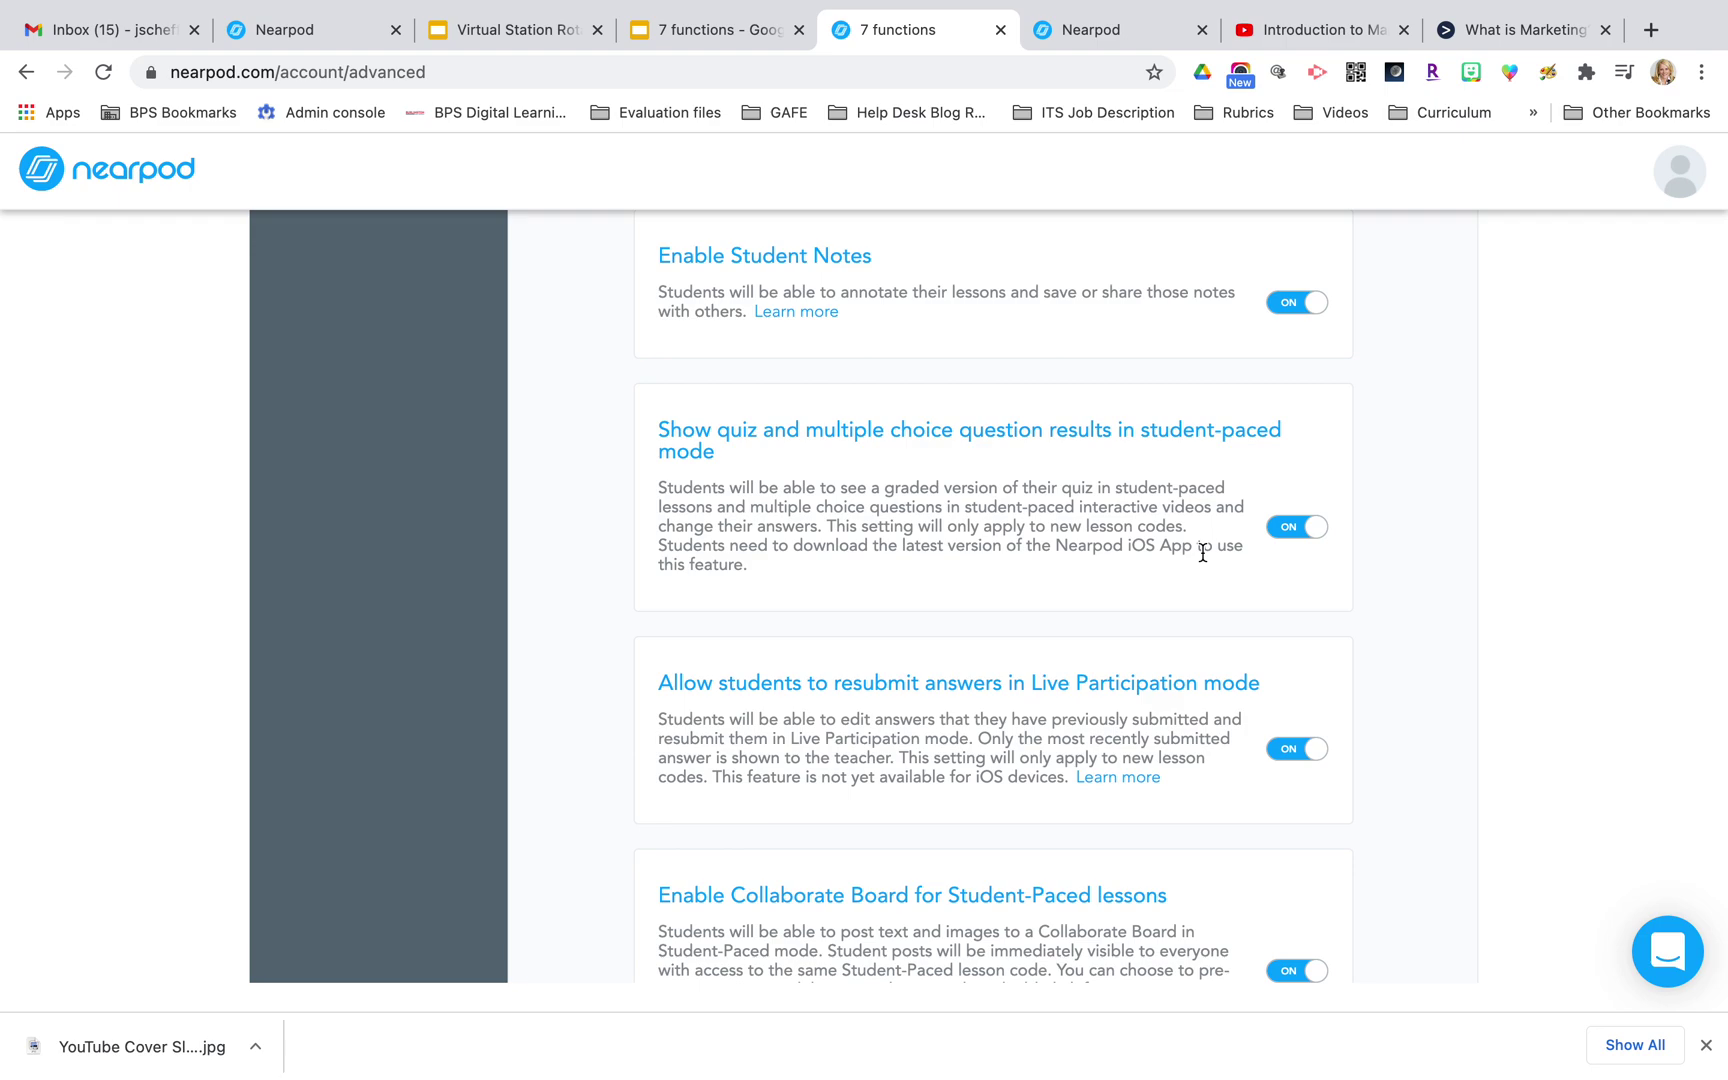
{"action": "scroll", "coordinate": [1136, 540], "scroll_direction": "down", "scroll_amount": 1}
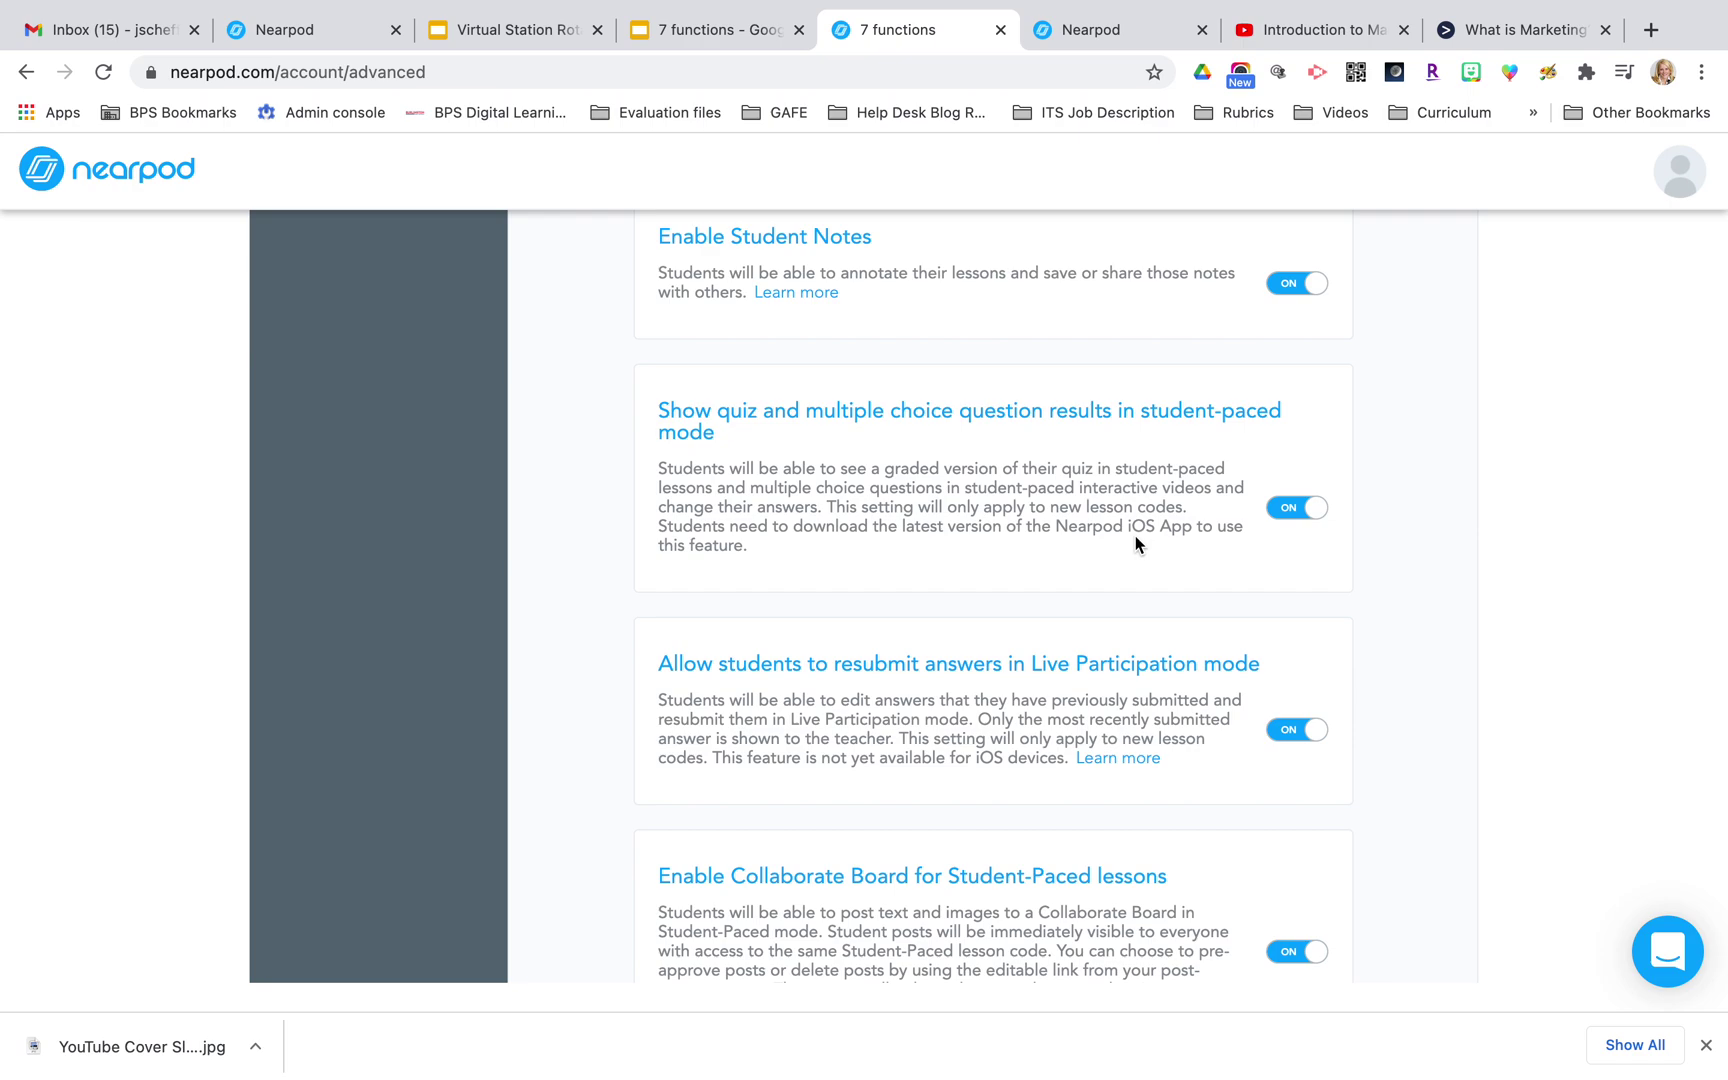
{"action": "scroll", "coordinate": [1136, 545], "scroll_direction": "down", "scroll_amount": 1}
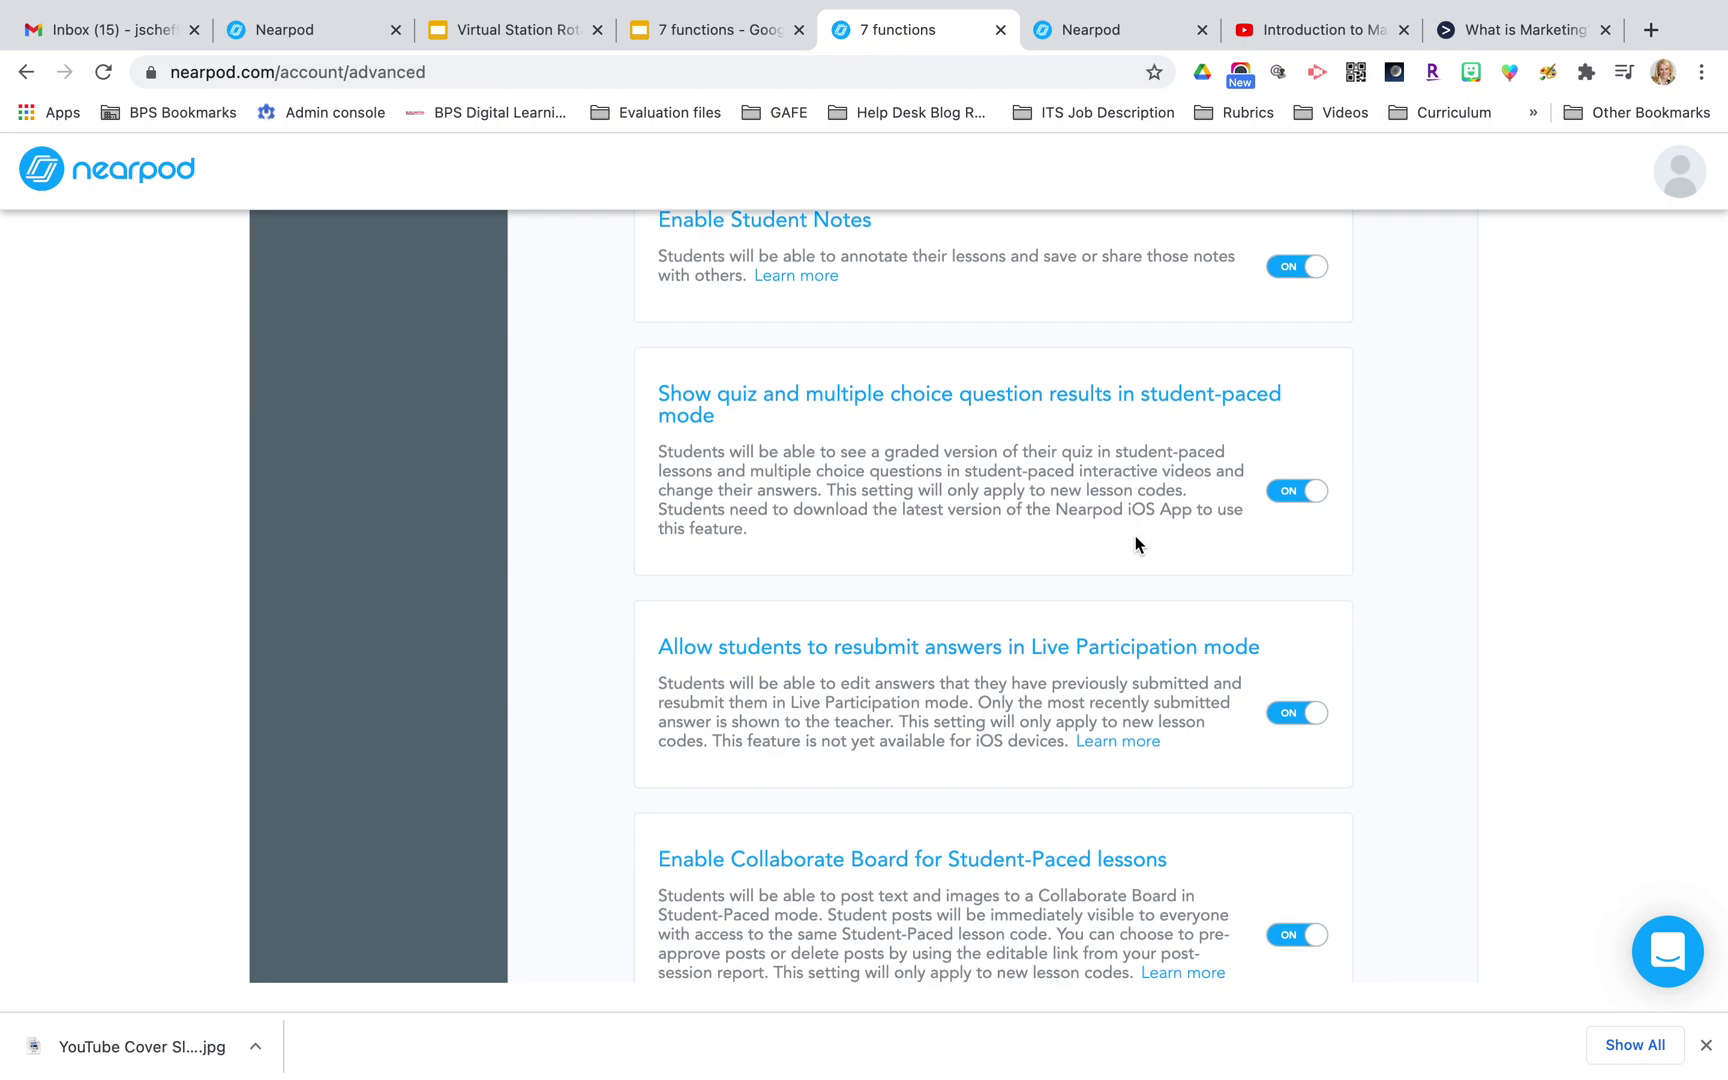
- Switch on 'Require student responses and prevent skipping in Student-Paced mode' as the default
{"action": "scroll", "coordinate": [995, 813], "scroll_direction": "down", "scroll_amount": 3}
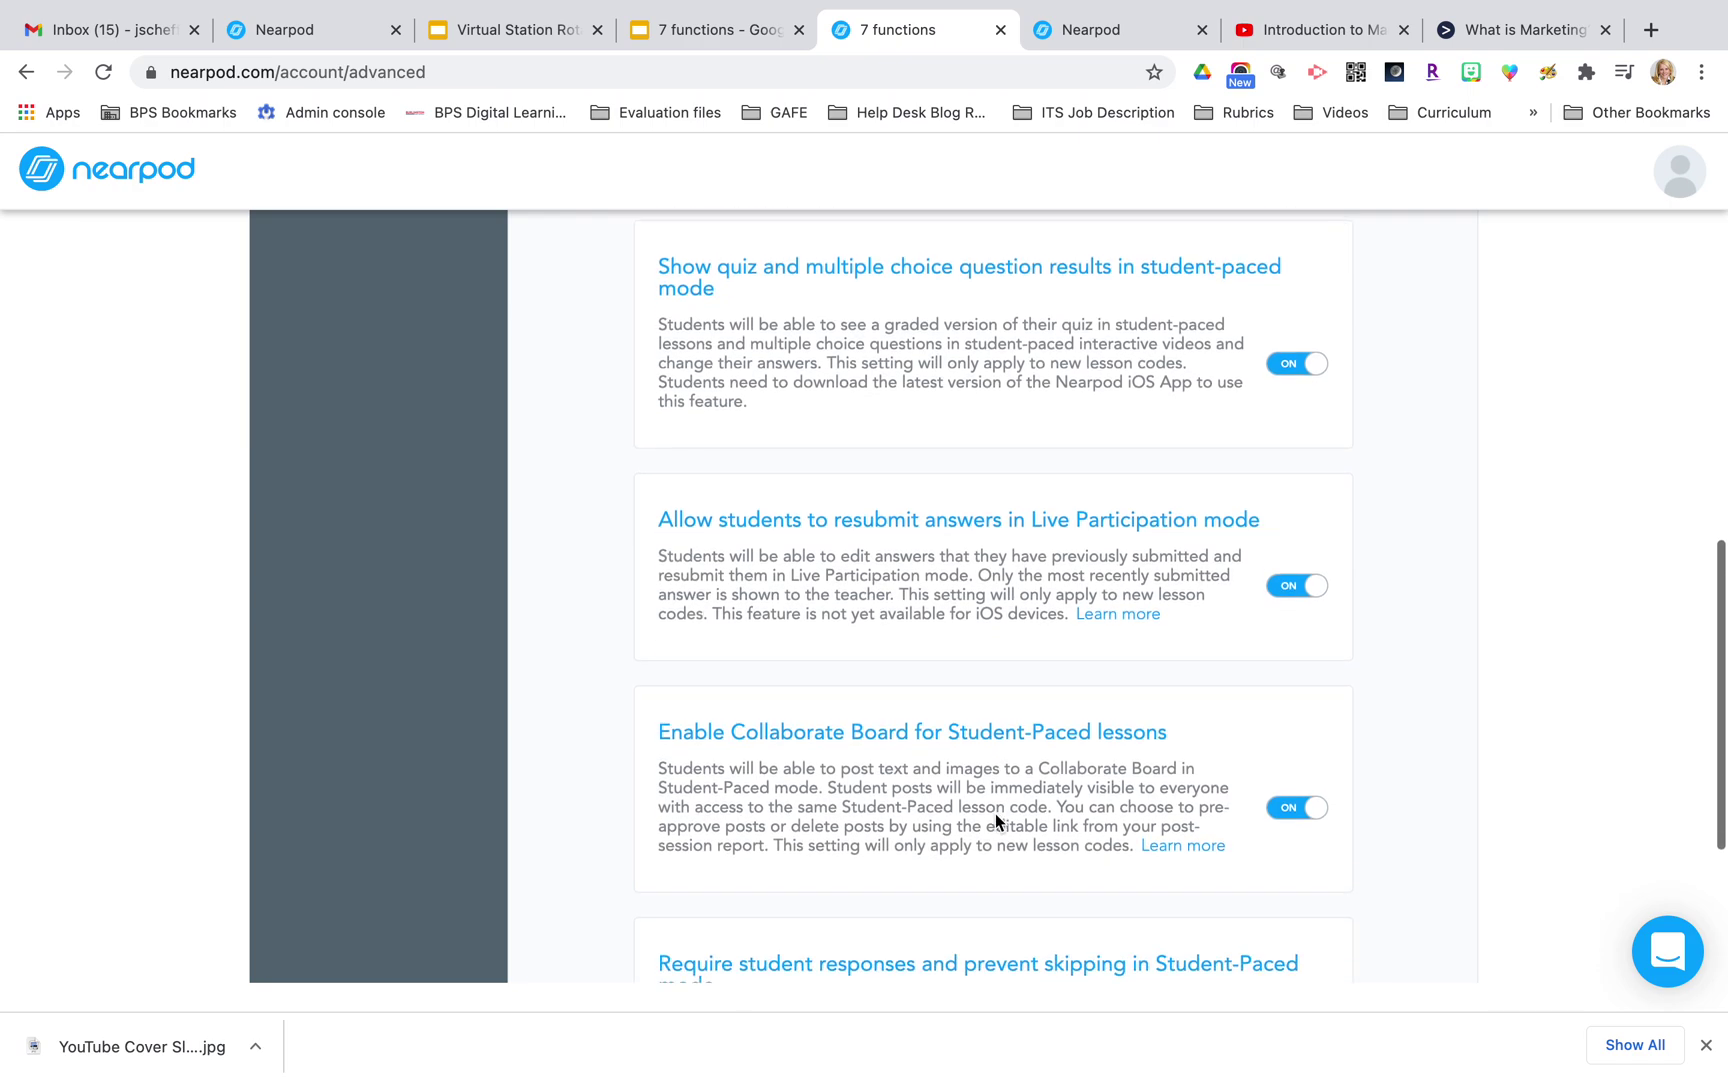
{"action": "scroll", "coordinate": [995, 813], "scroll_direction": "down", "scroll_amount": 2}
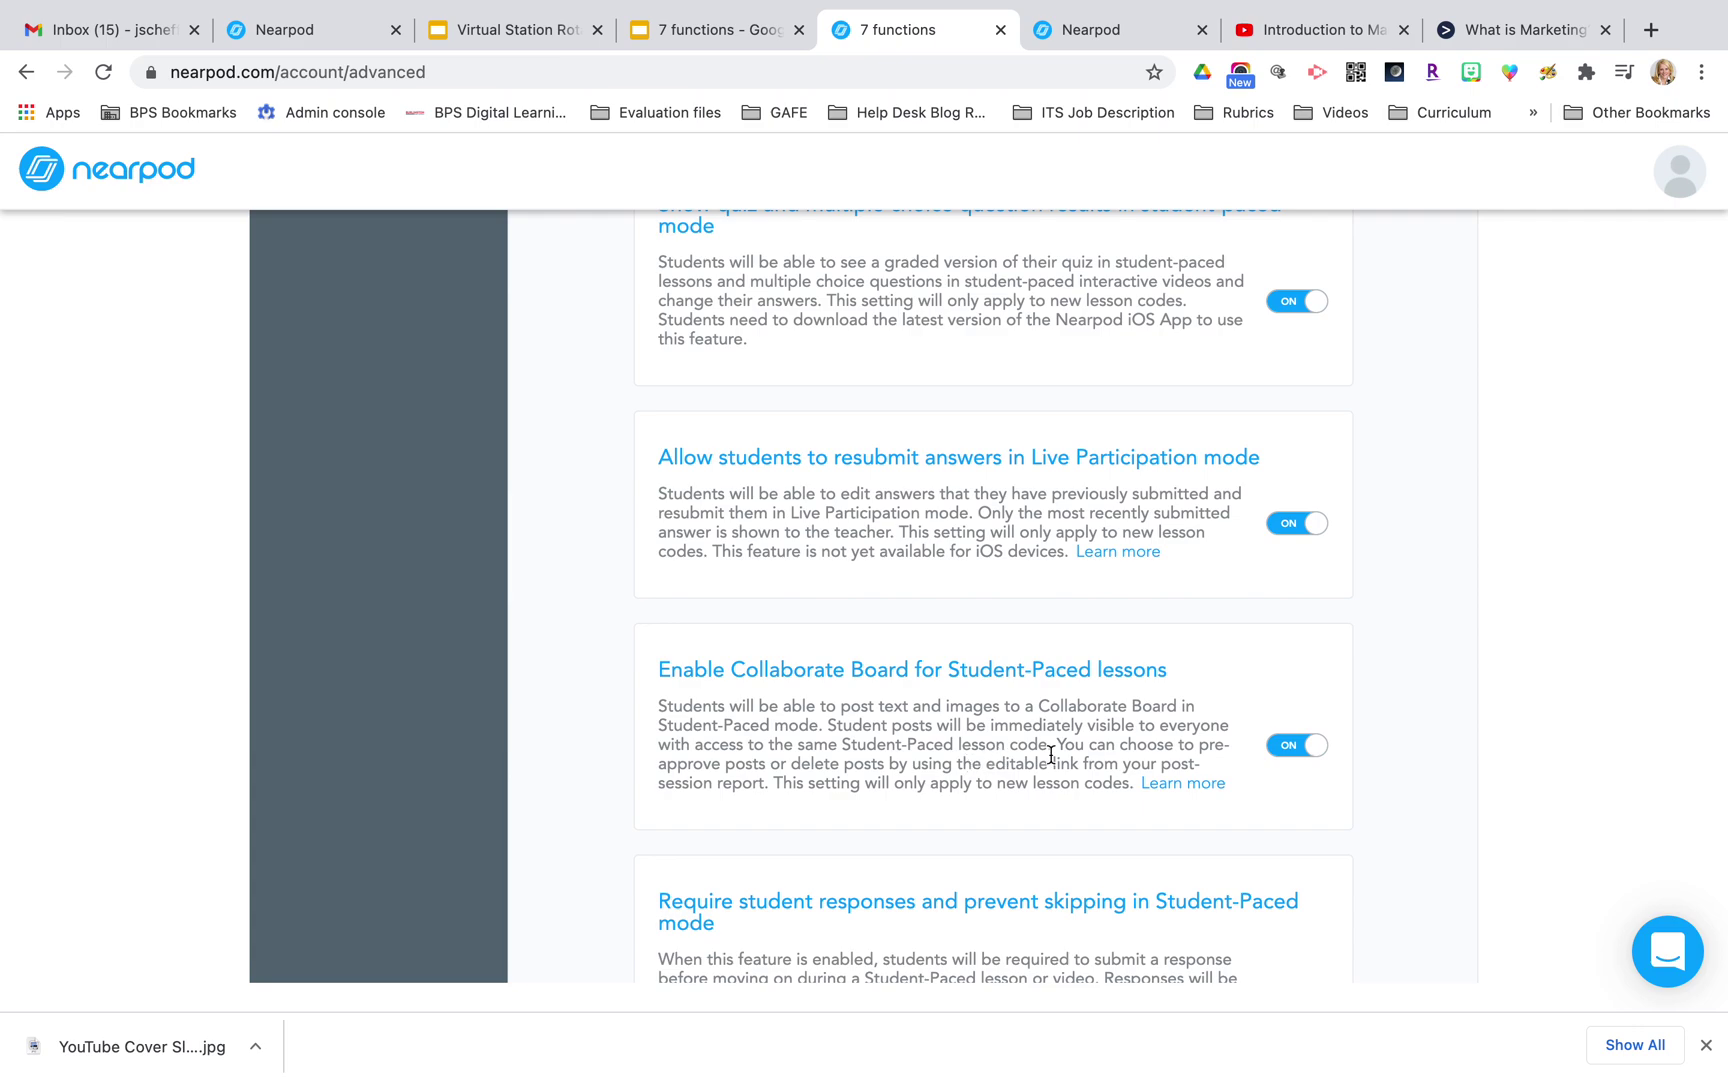
{"action": "scroll", "coordinate": [1118, 745], "scroll_direction": "up", "scroll_amount": 1}
{"action": "scroll", "coordinate": [1118, 748], "scroll_direction": "down", "scroll_amount": 3}
{"action": "scroll", "coordinate": [1118, 750], "scroll_direction": "down", "scroll_amount": 3}
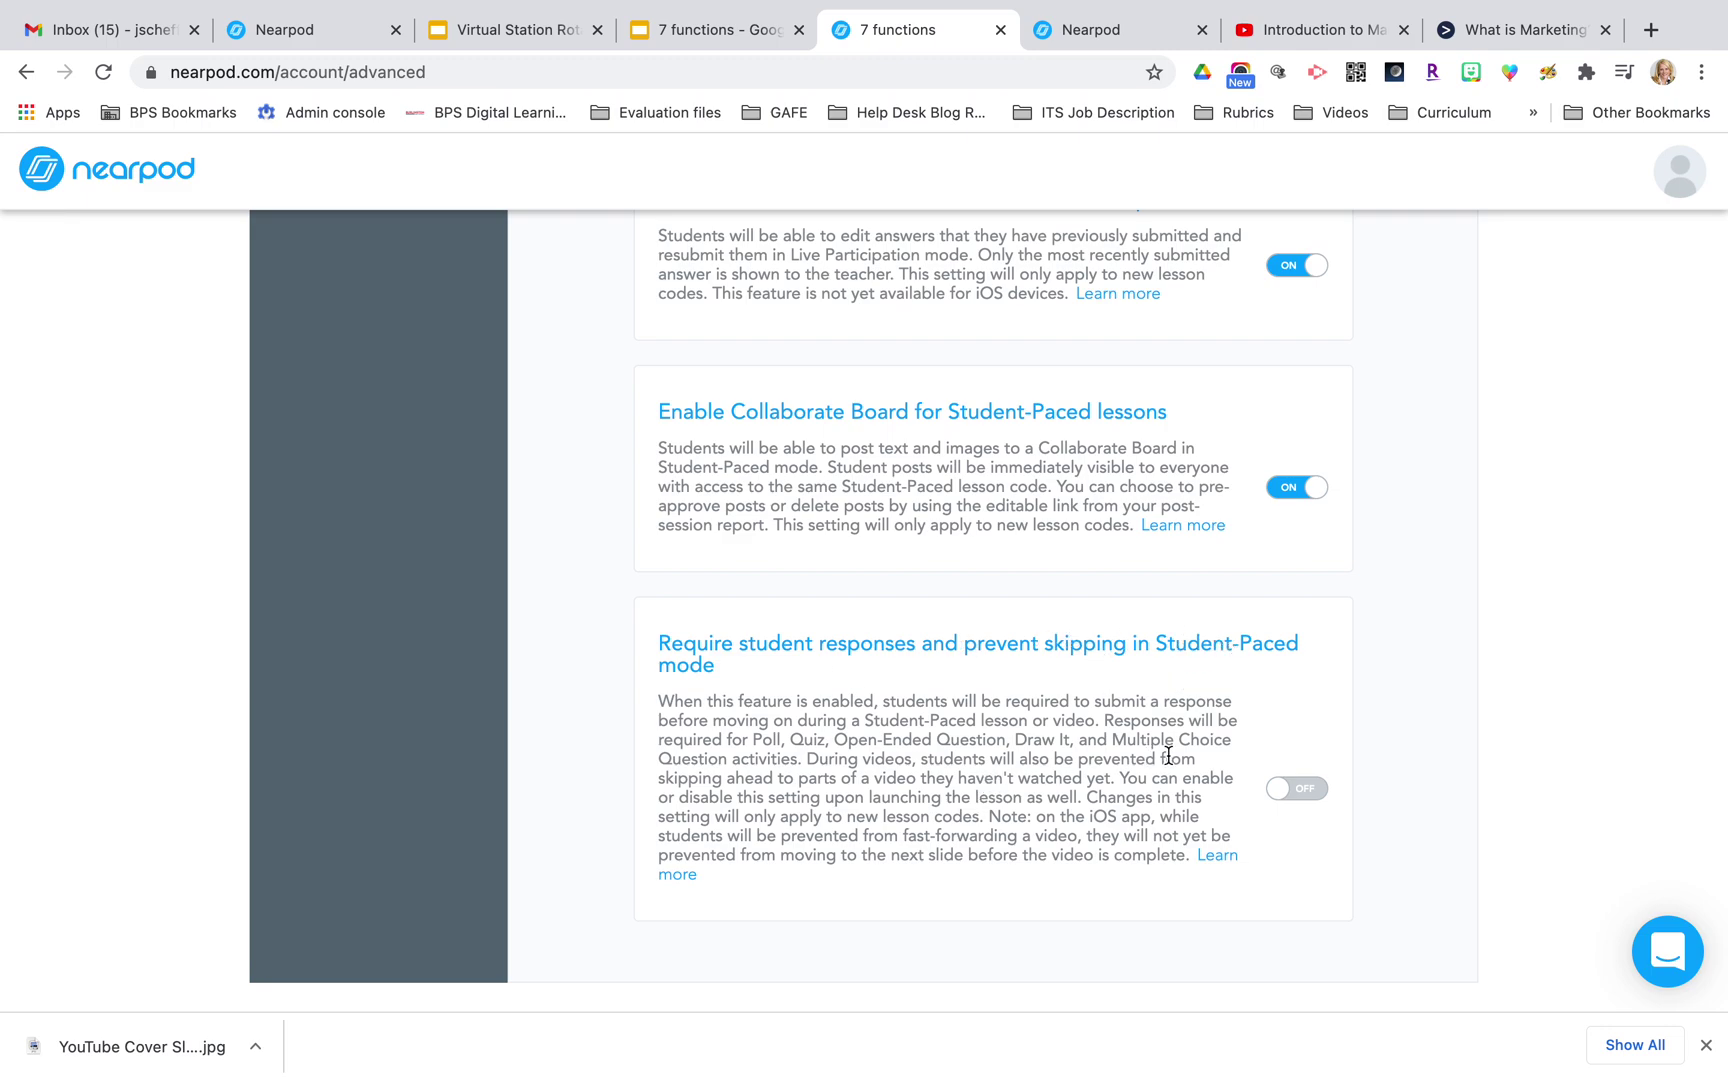
{"action": "left_click", "coordinate": [1280, 790]}
{"action": "scroll", "coordinate": [1037, 785], "scroll_direction": "up", "scroll_amount": 1}
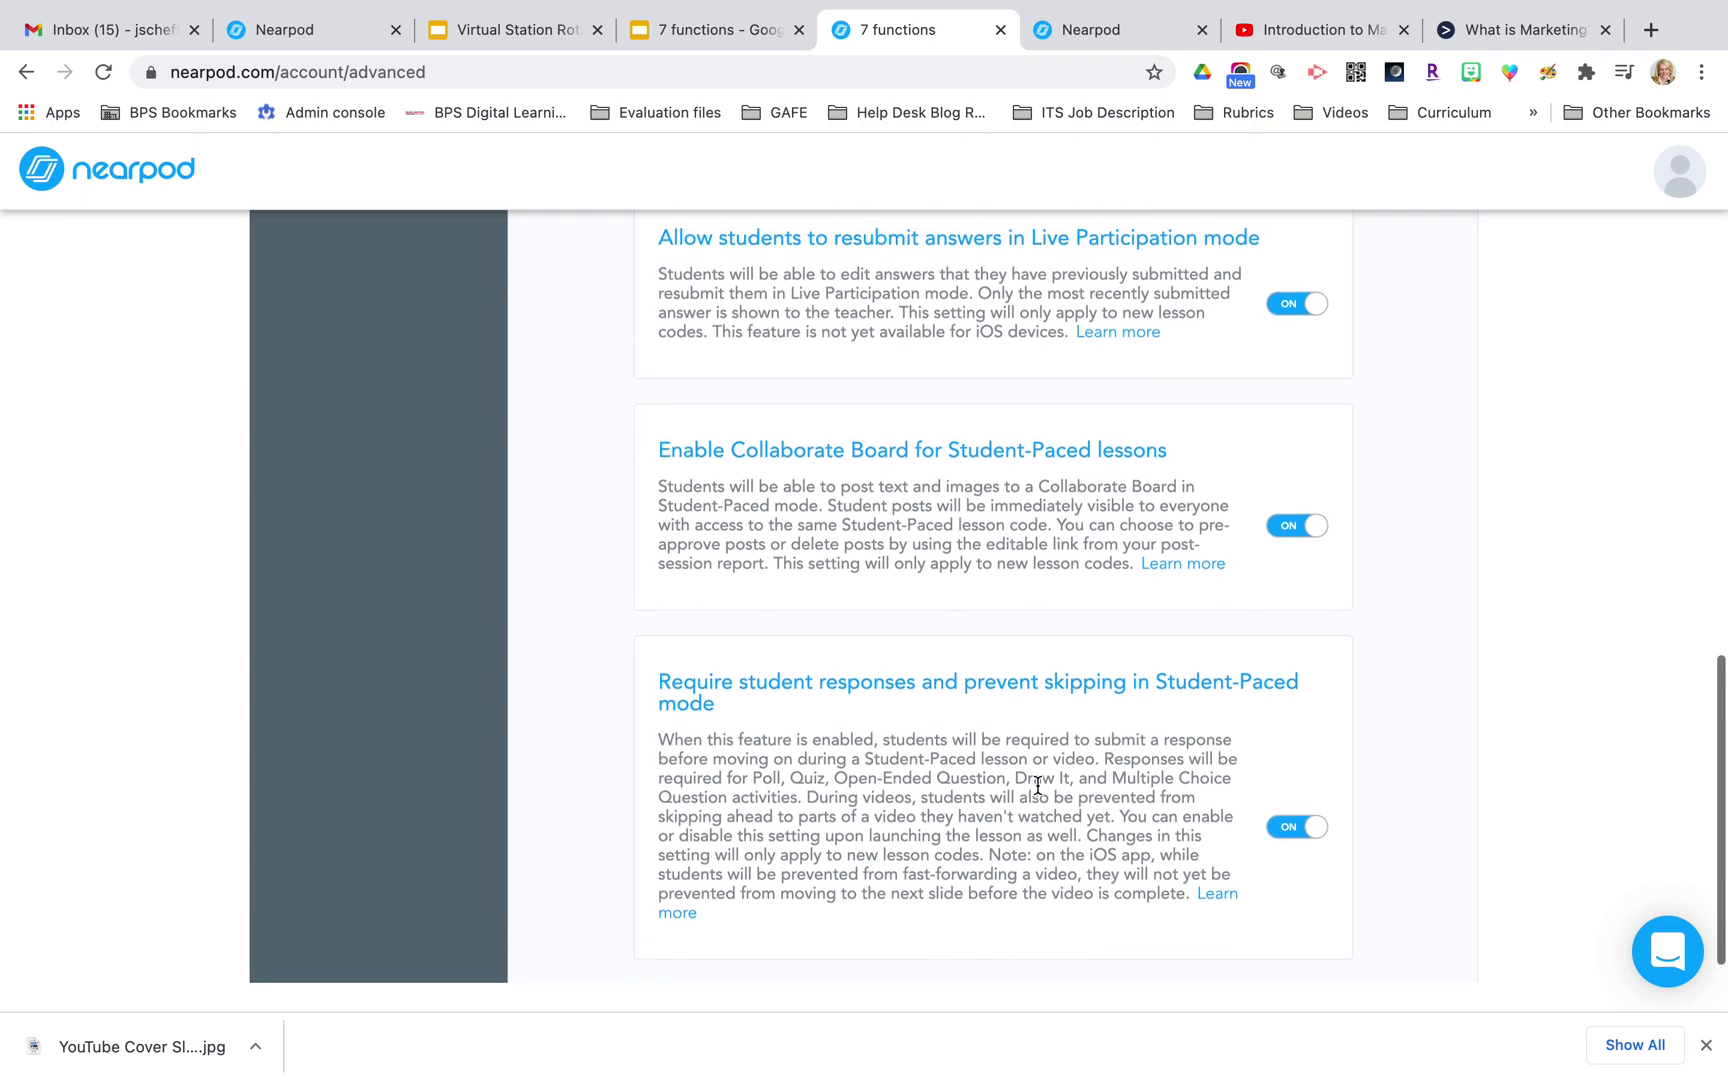
{"action": "scroll", "coordinate": [1037, 785], "scroll_direction": "up", "scroll_amount": 10}
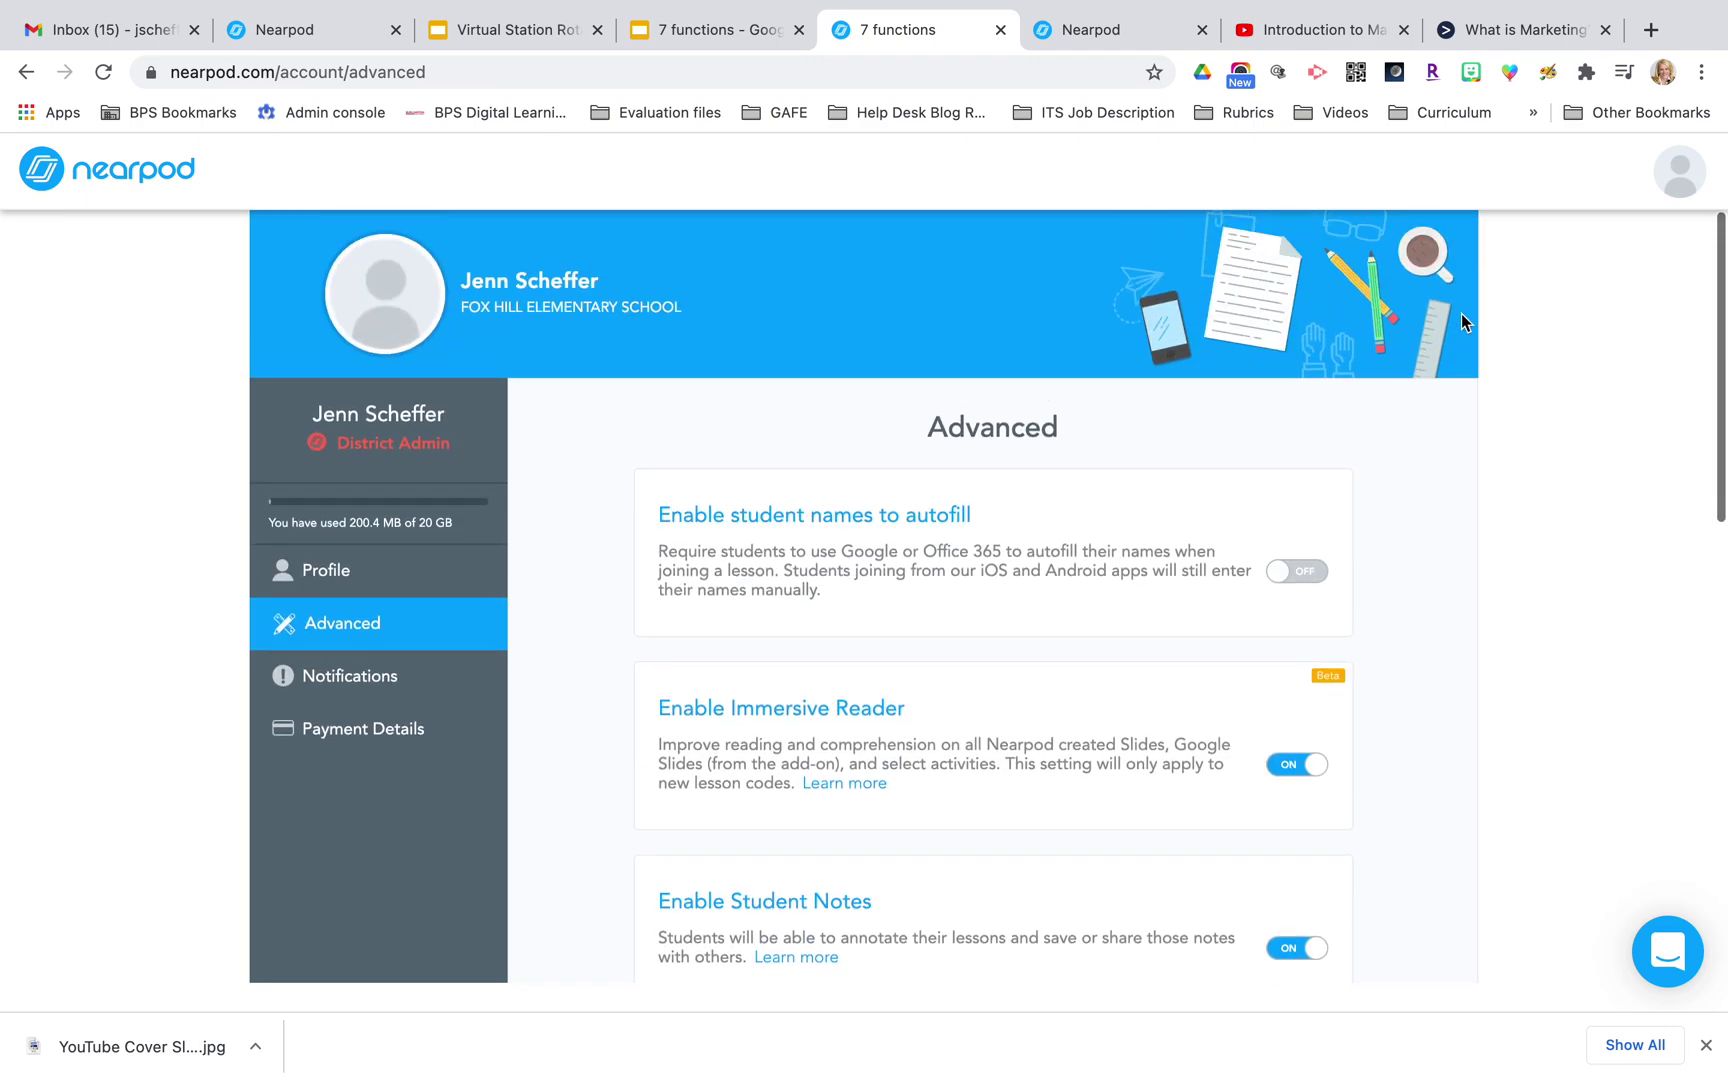
- Return to My Library and launch the 7 functions lesson in Live Participation mode
{"action": "left_click", "coordinate": [1680, 175]}
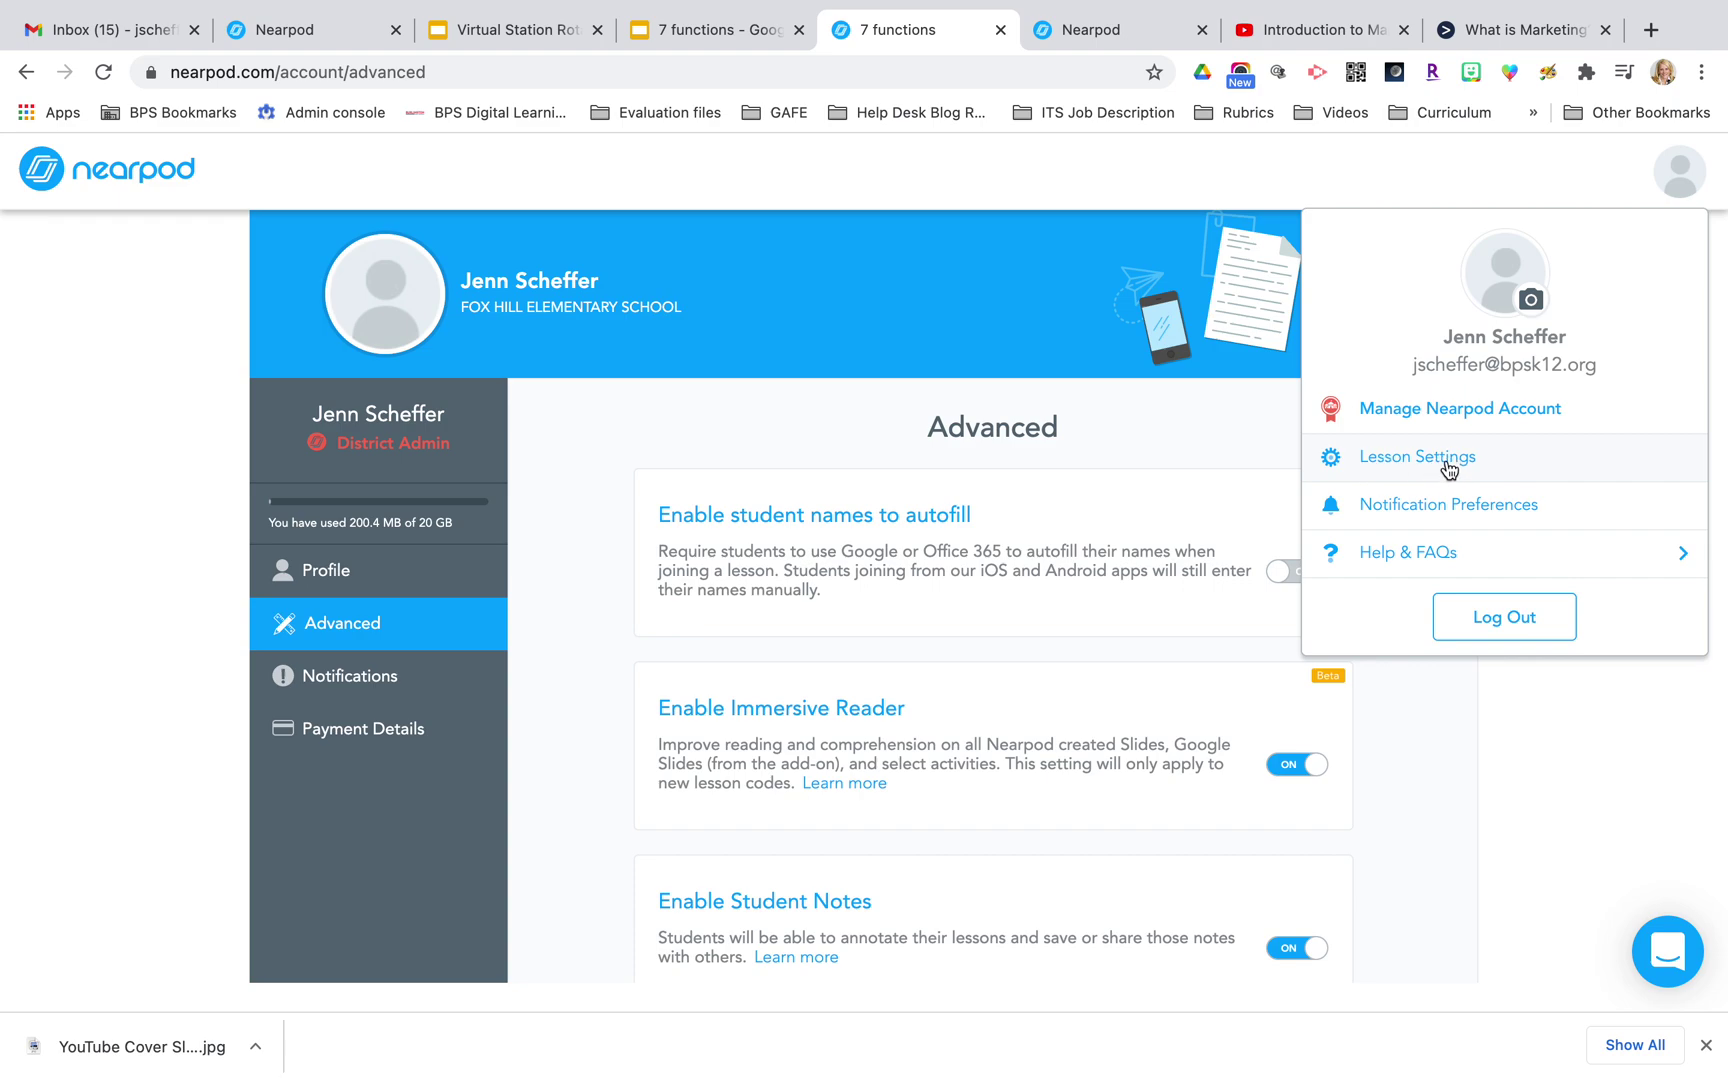
{"action": "left_click", "coordinate": [128, 182]}
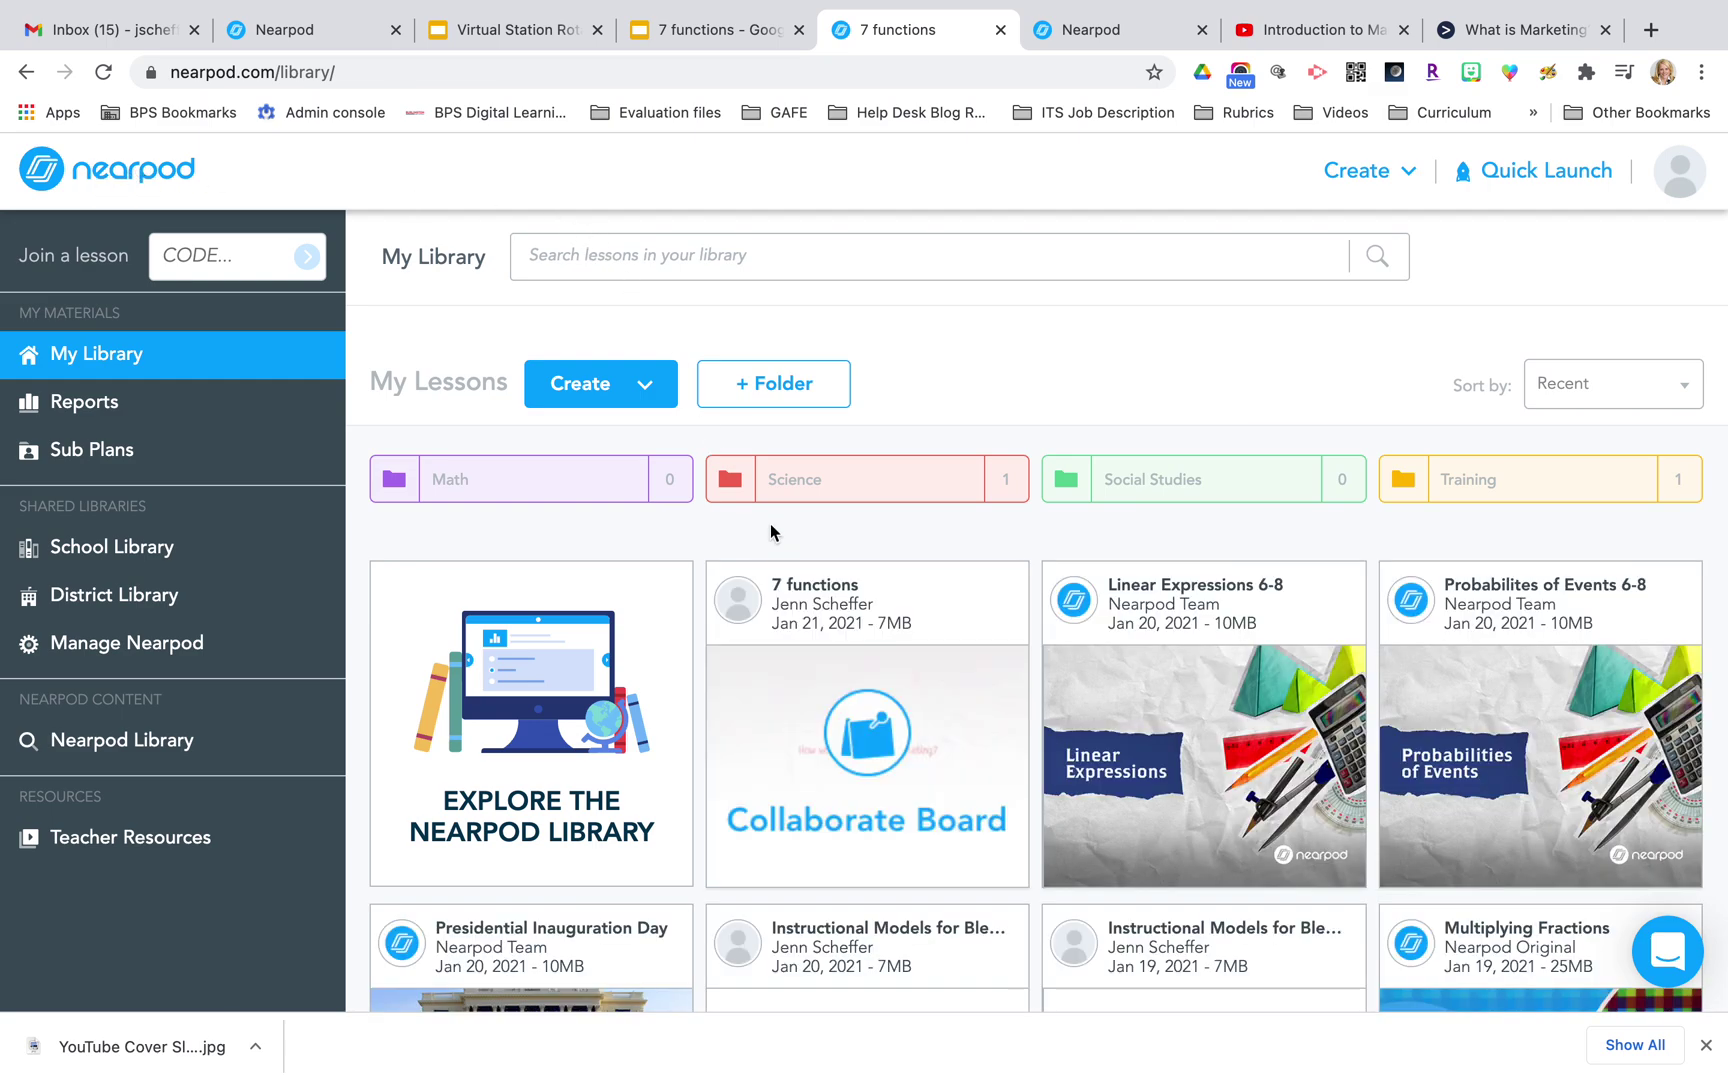
{"action": "mouse_move", "coordinate": [786, 618]}
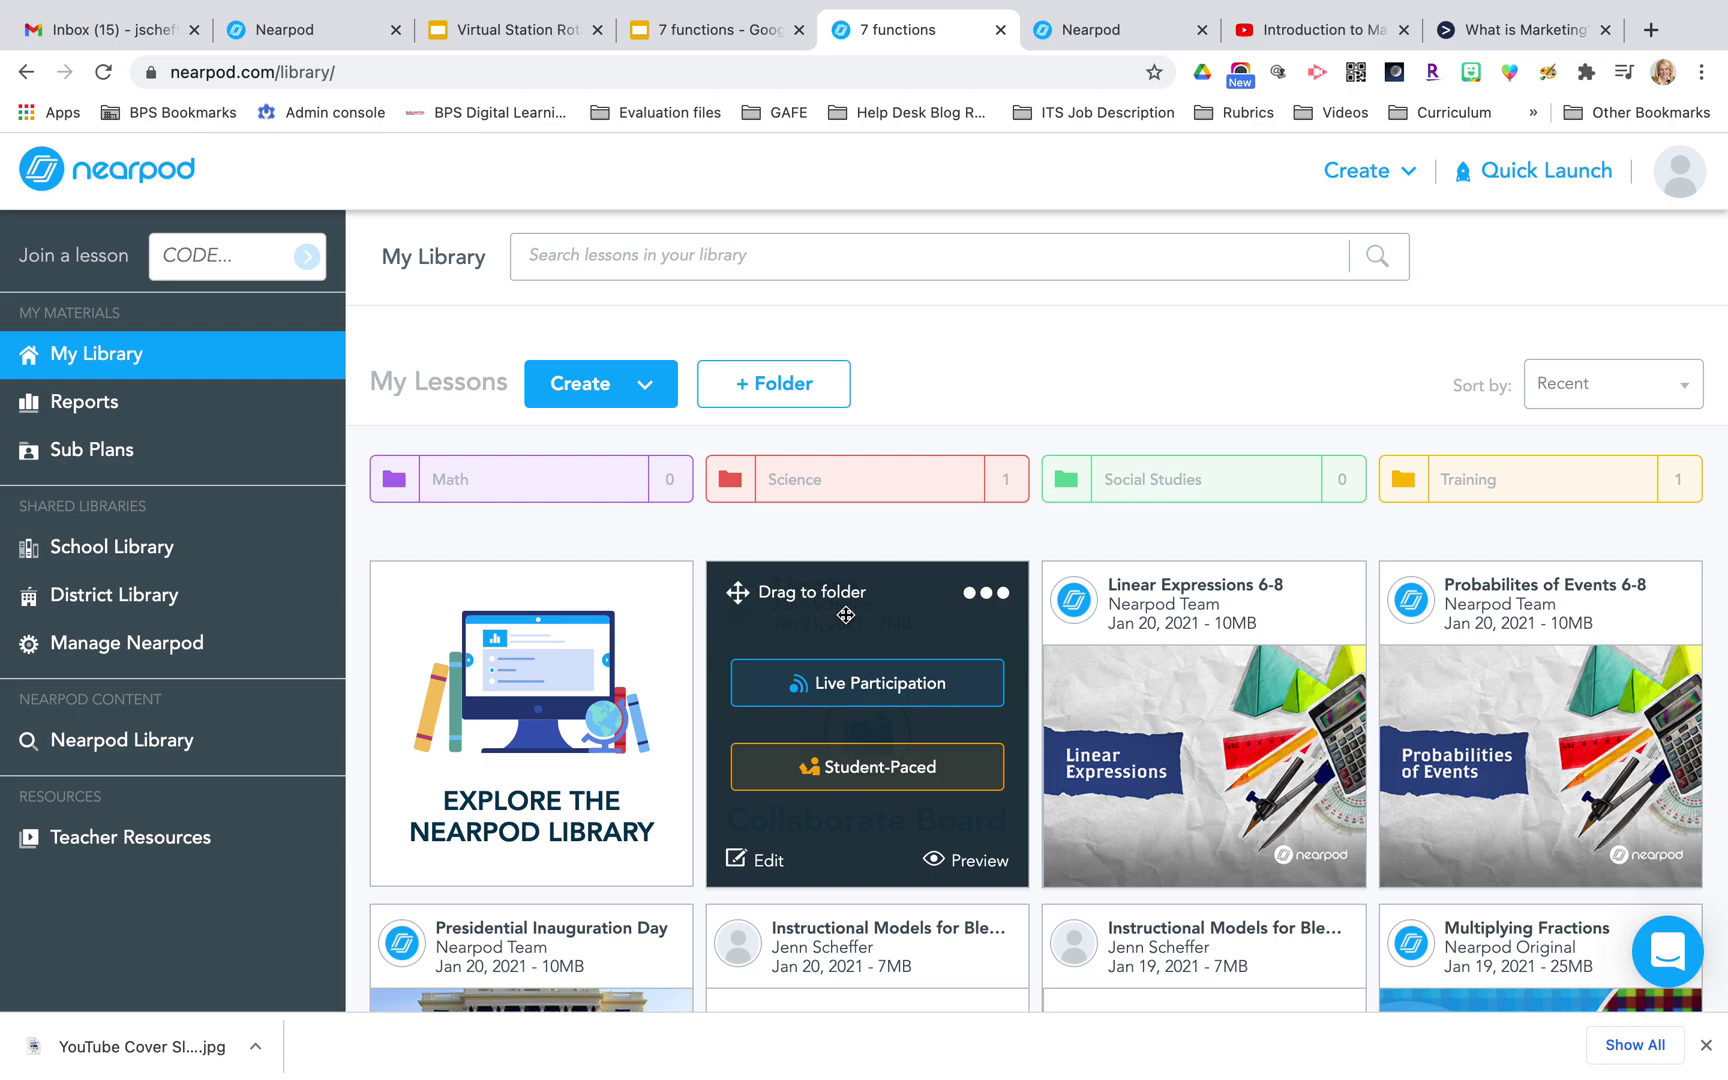
{"action": "left_click", "coordinate": [870, 688]}
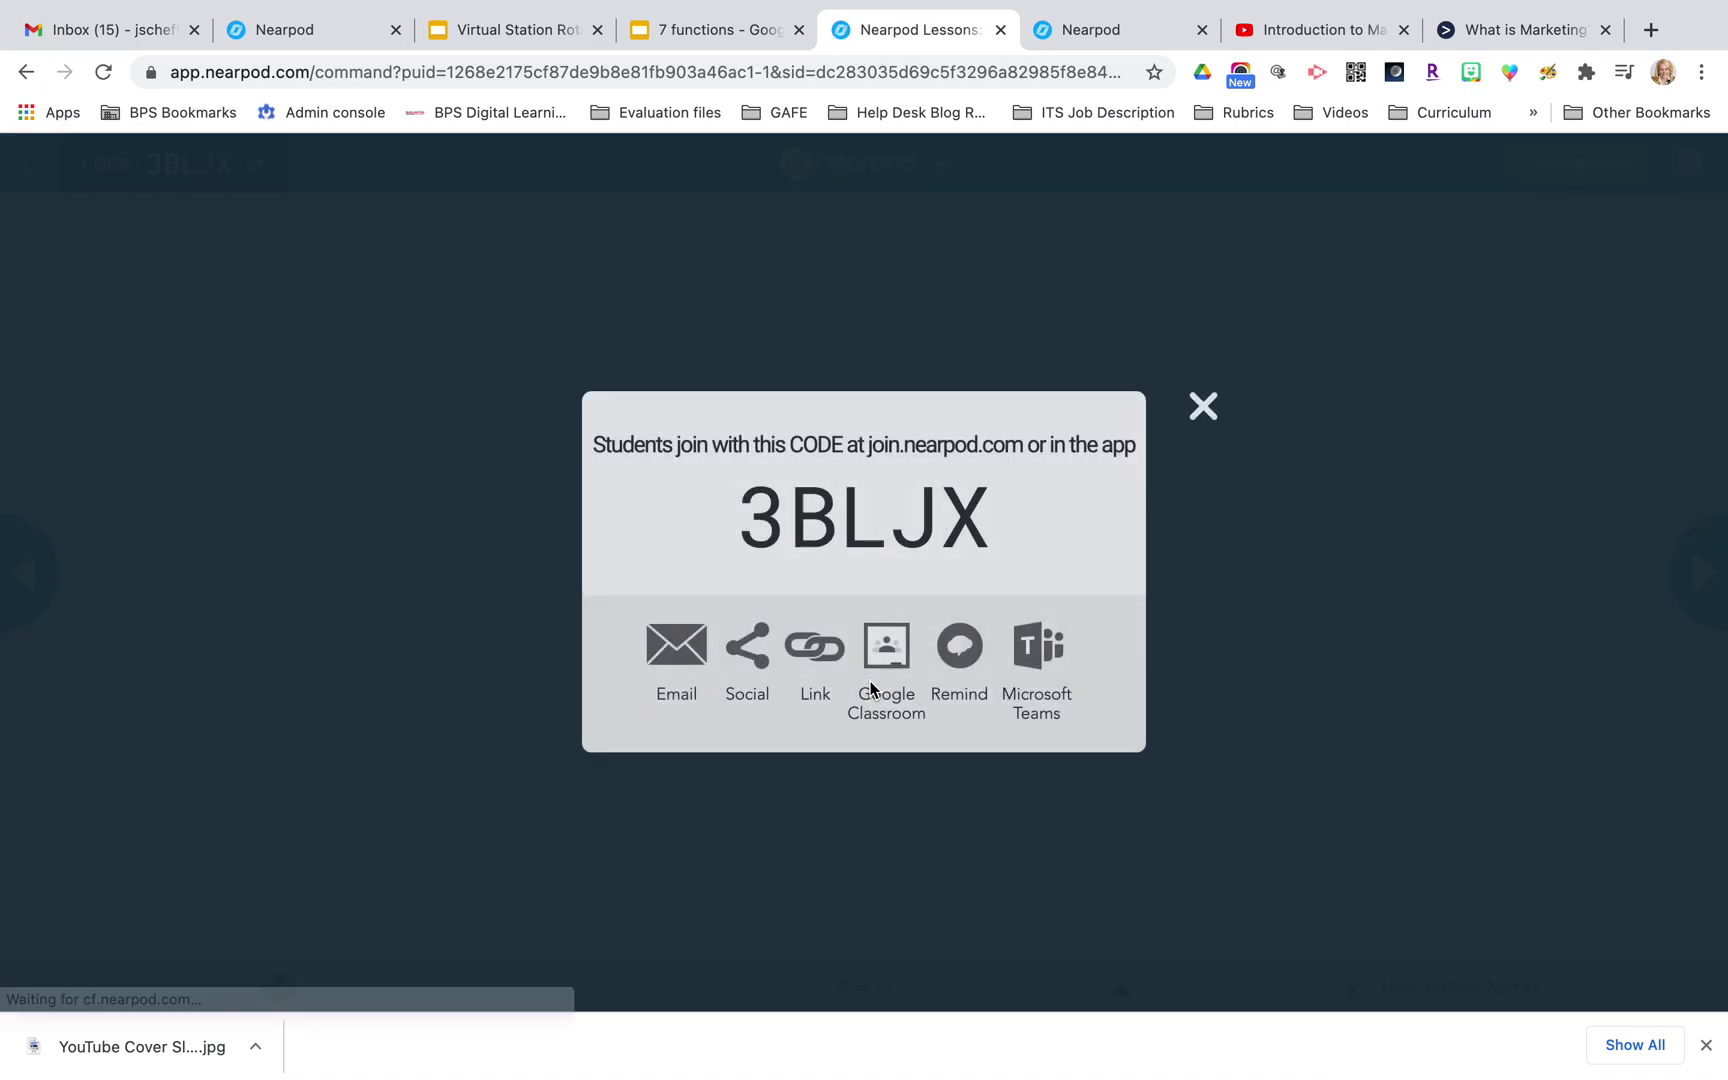
- Dismiss the live join-code window and stay on the 'How would you define marketing?' board
{"action": "left_click", "coordinate": [1202, 407]}
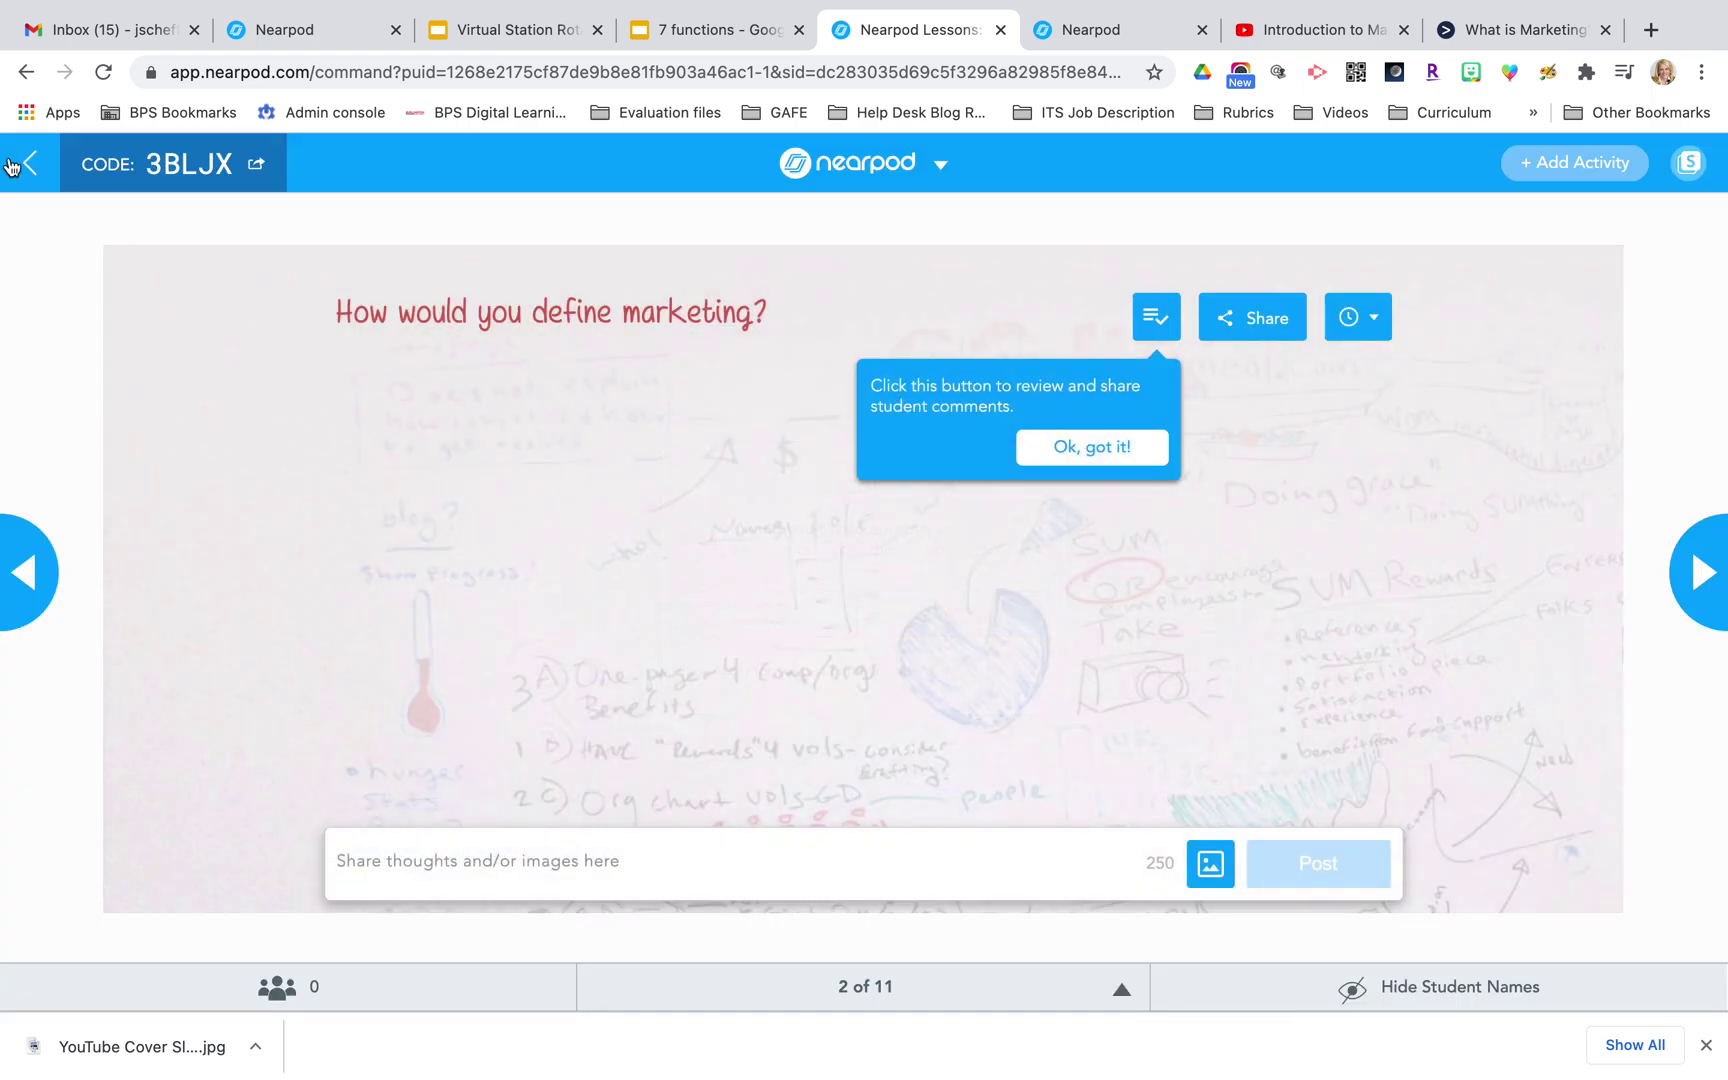
{"action": "left_click", "coordinate": [24, 165]}
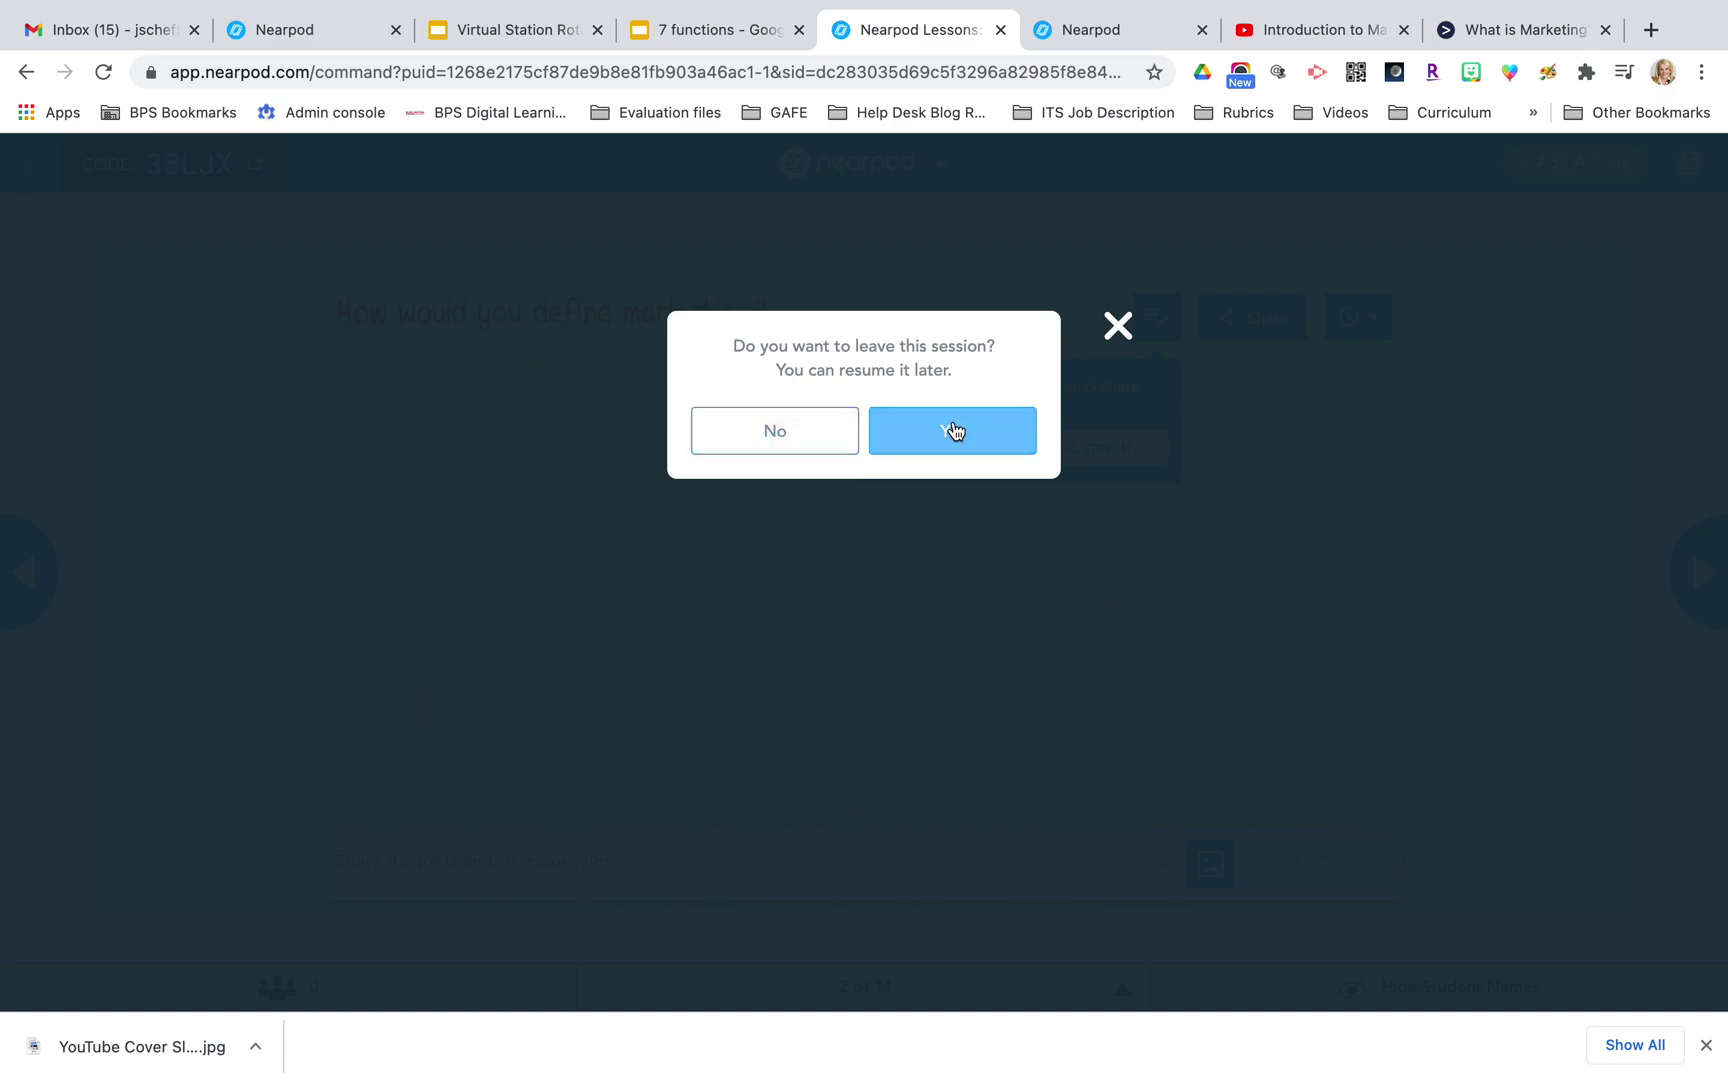
{"action": "left_click", "coordinate": [787, 438]}
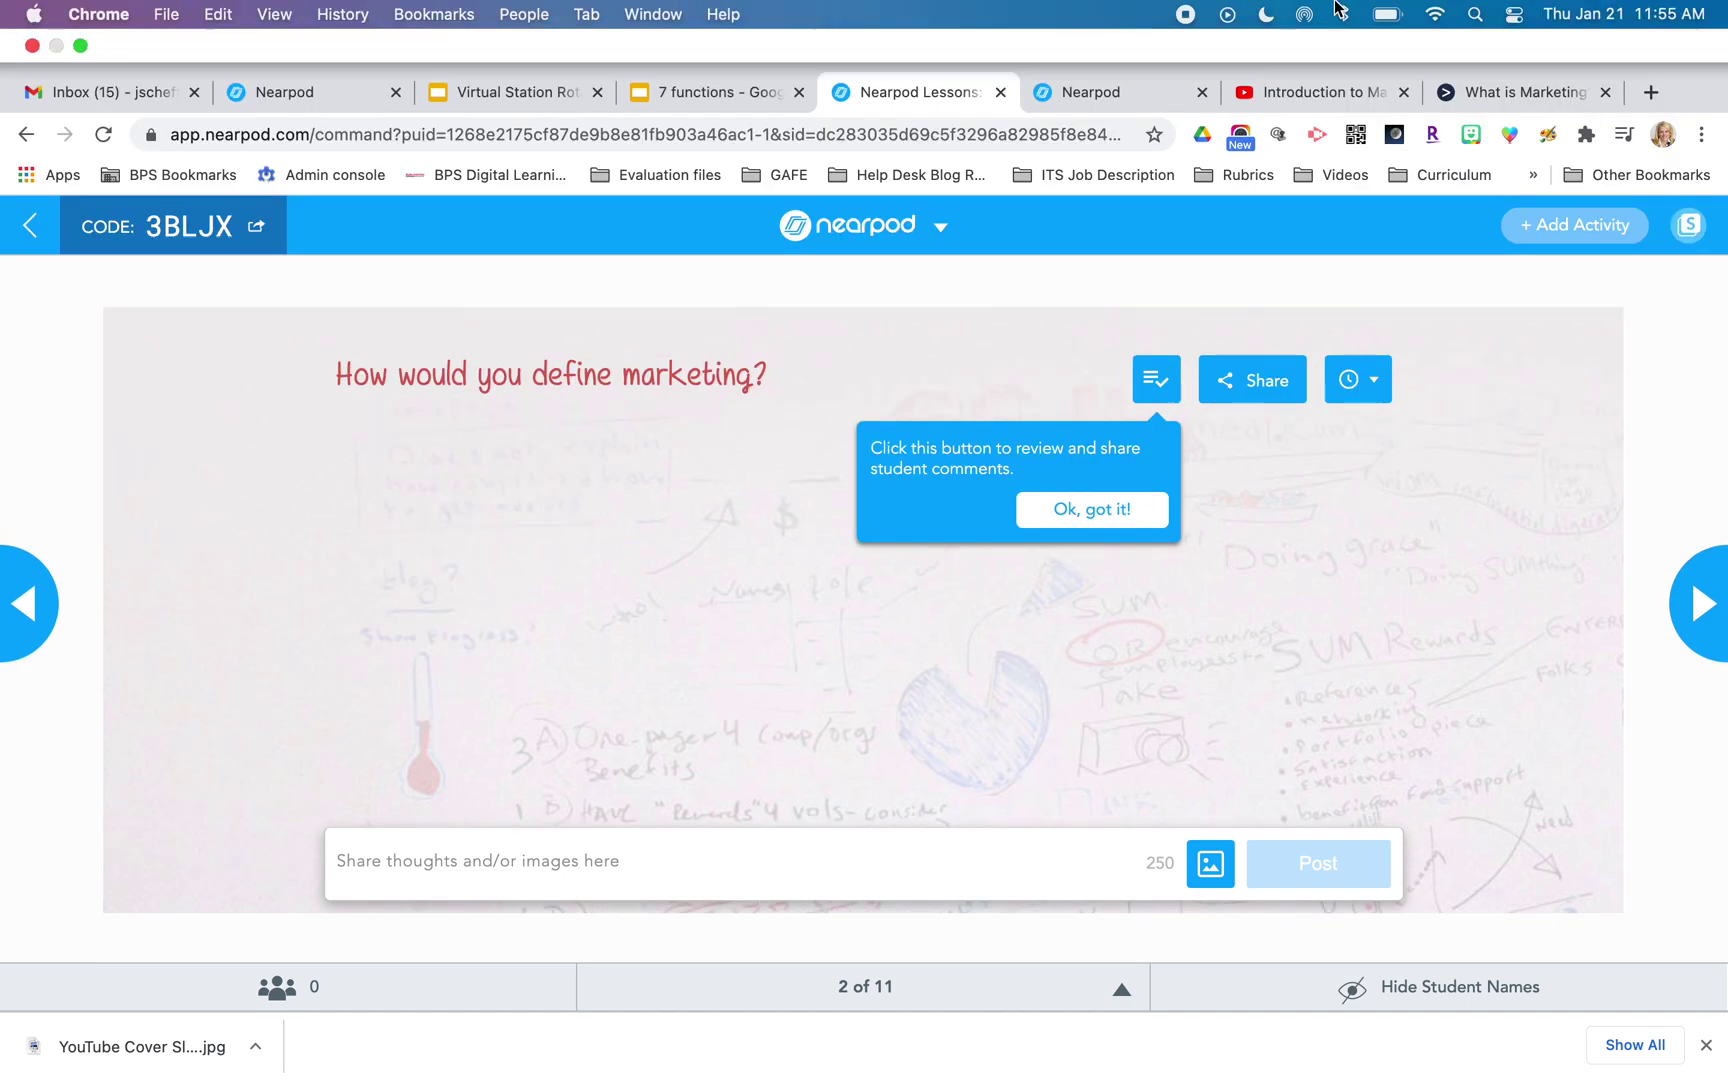
{"action": "mouse_move", "coordinate": [1185, 10]}
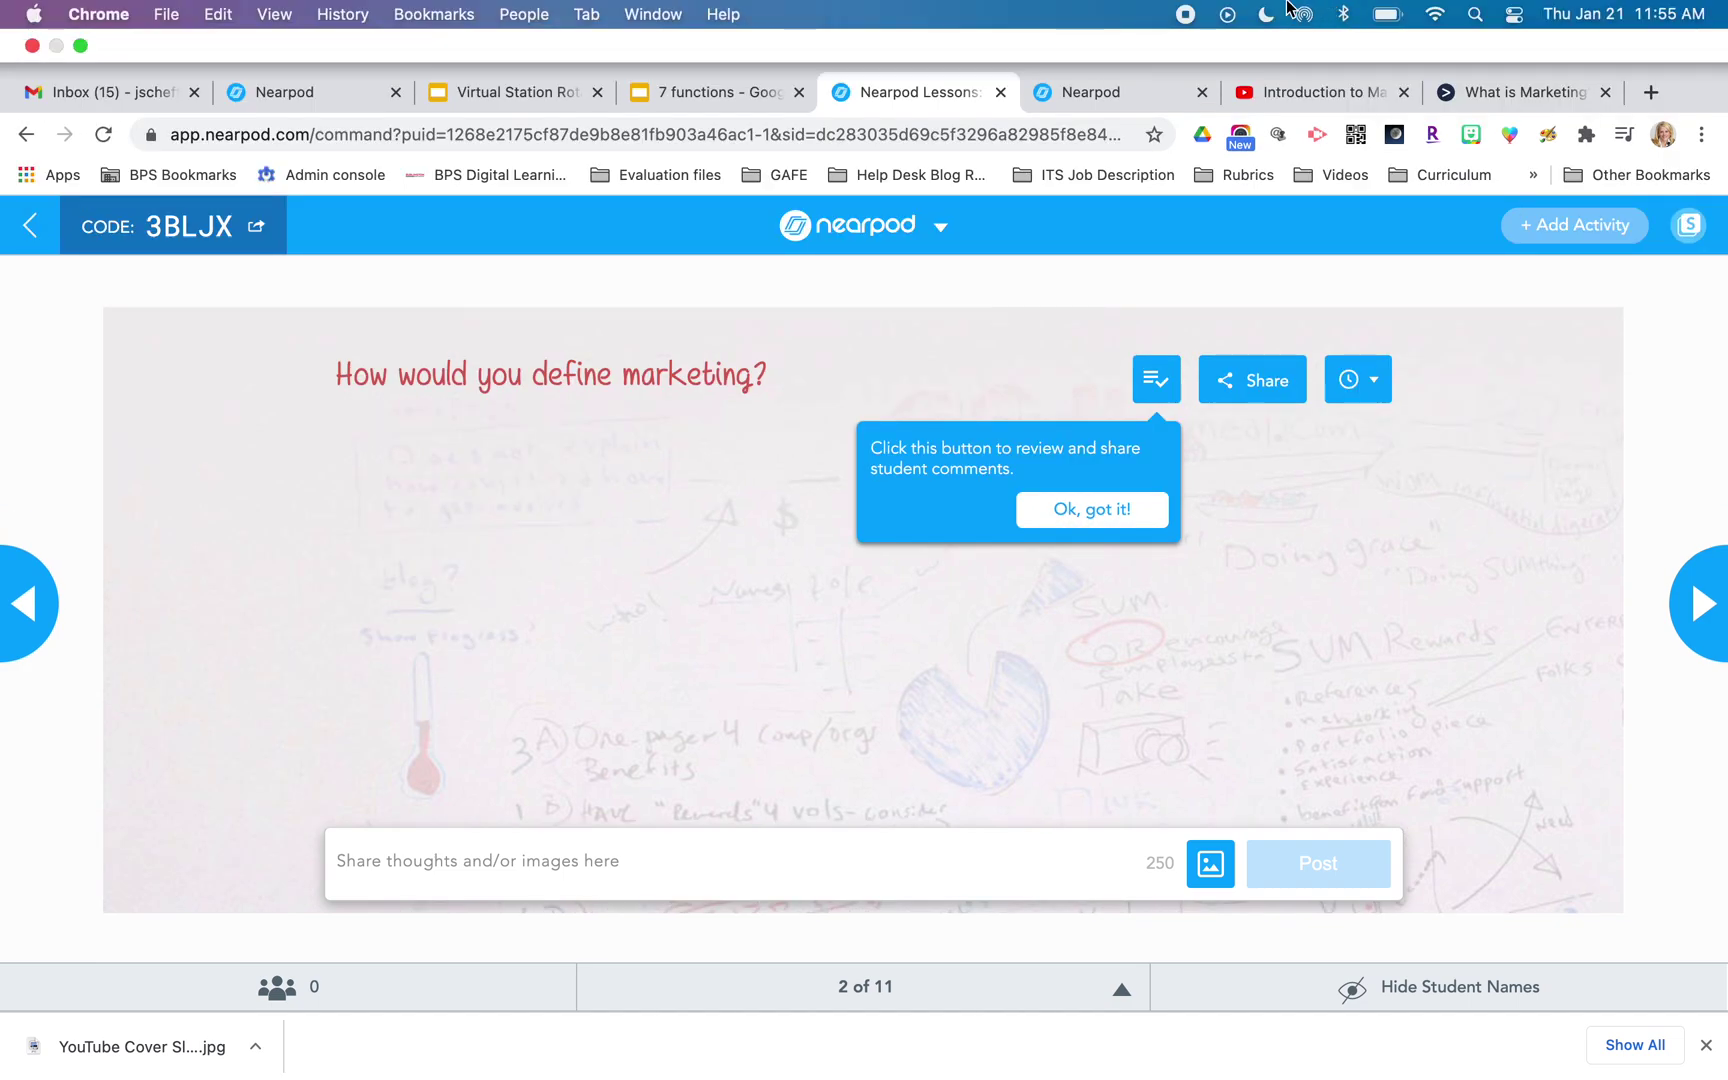